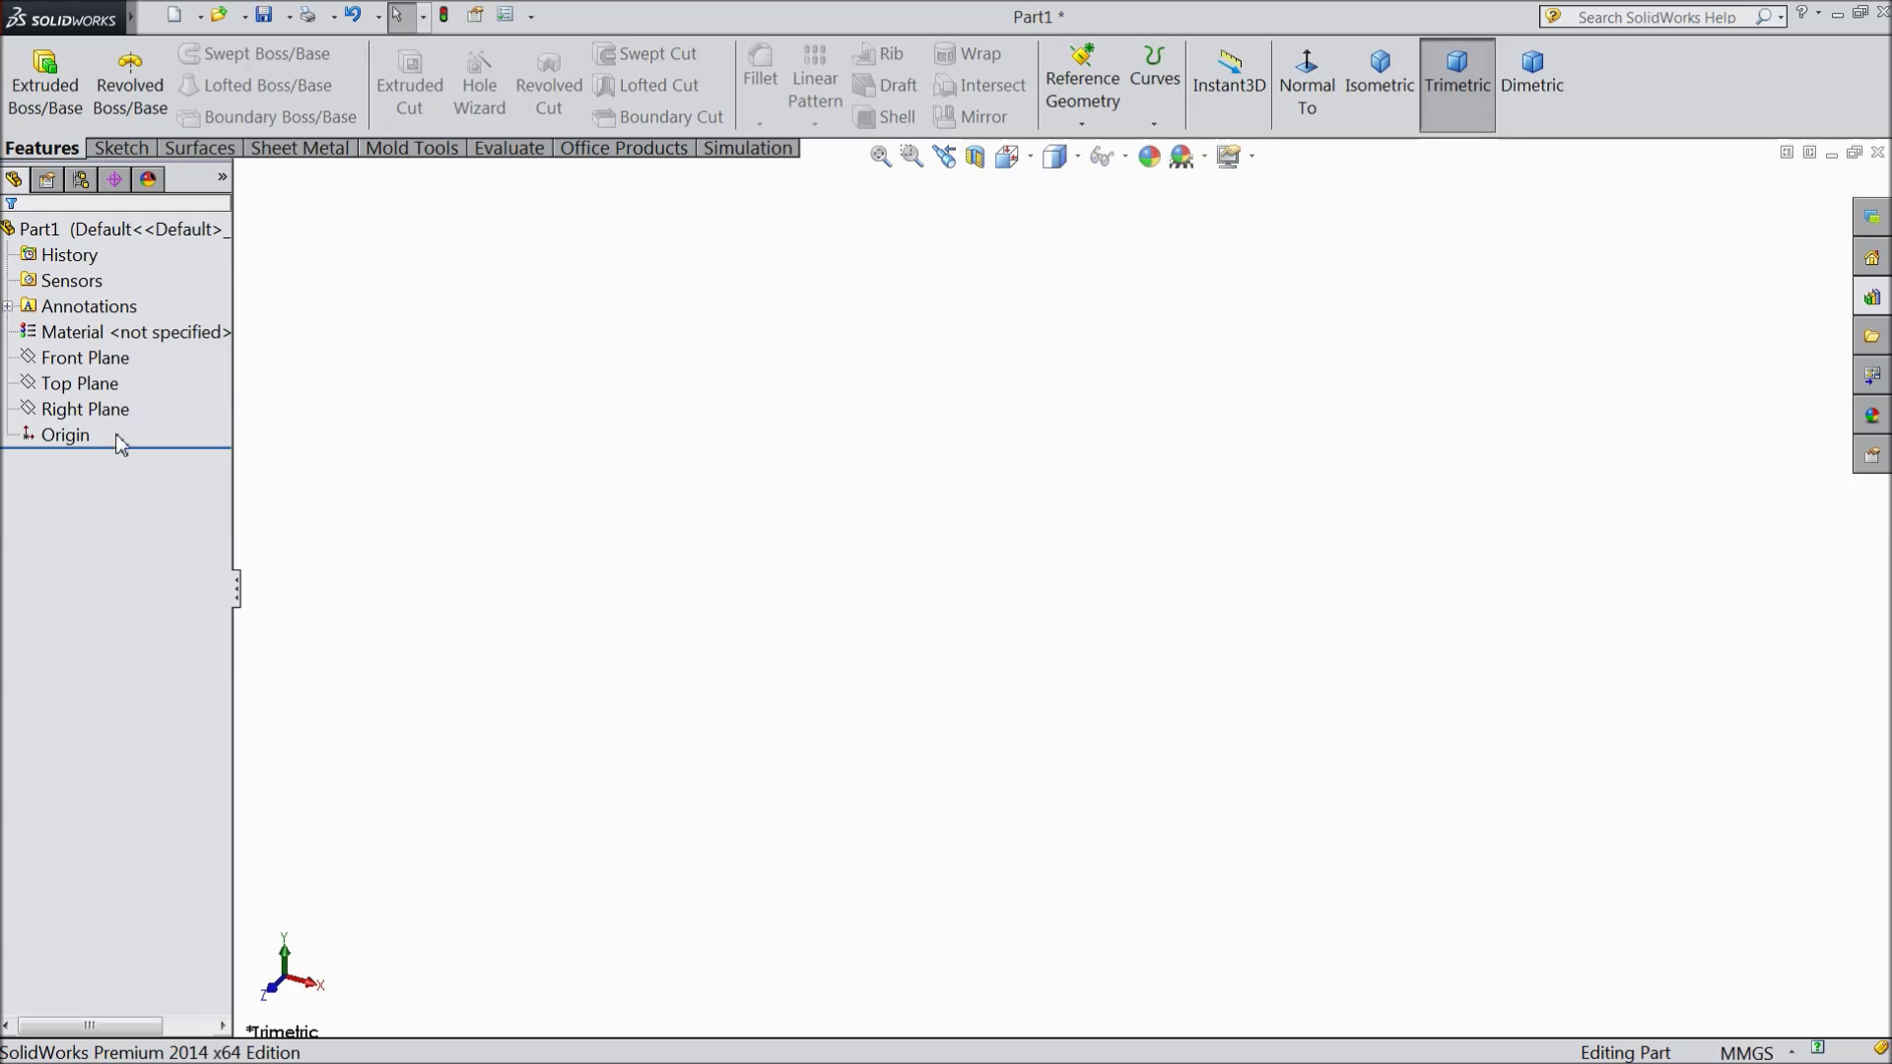
Select the Front Plane of the new part as the first sketch plane
left_click(99, 359)
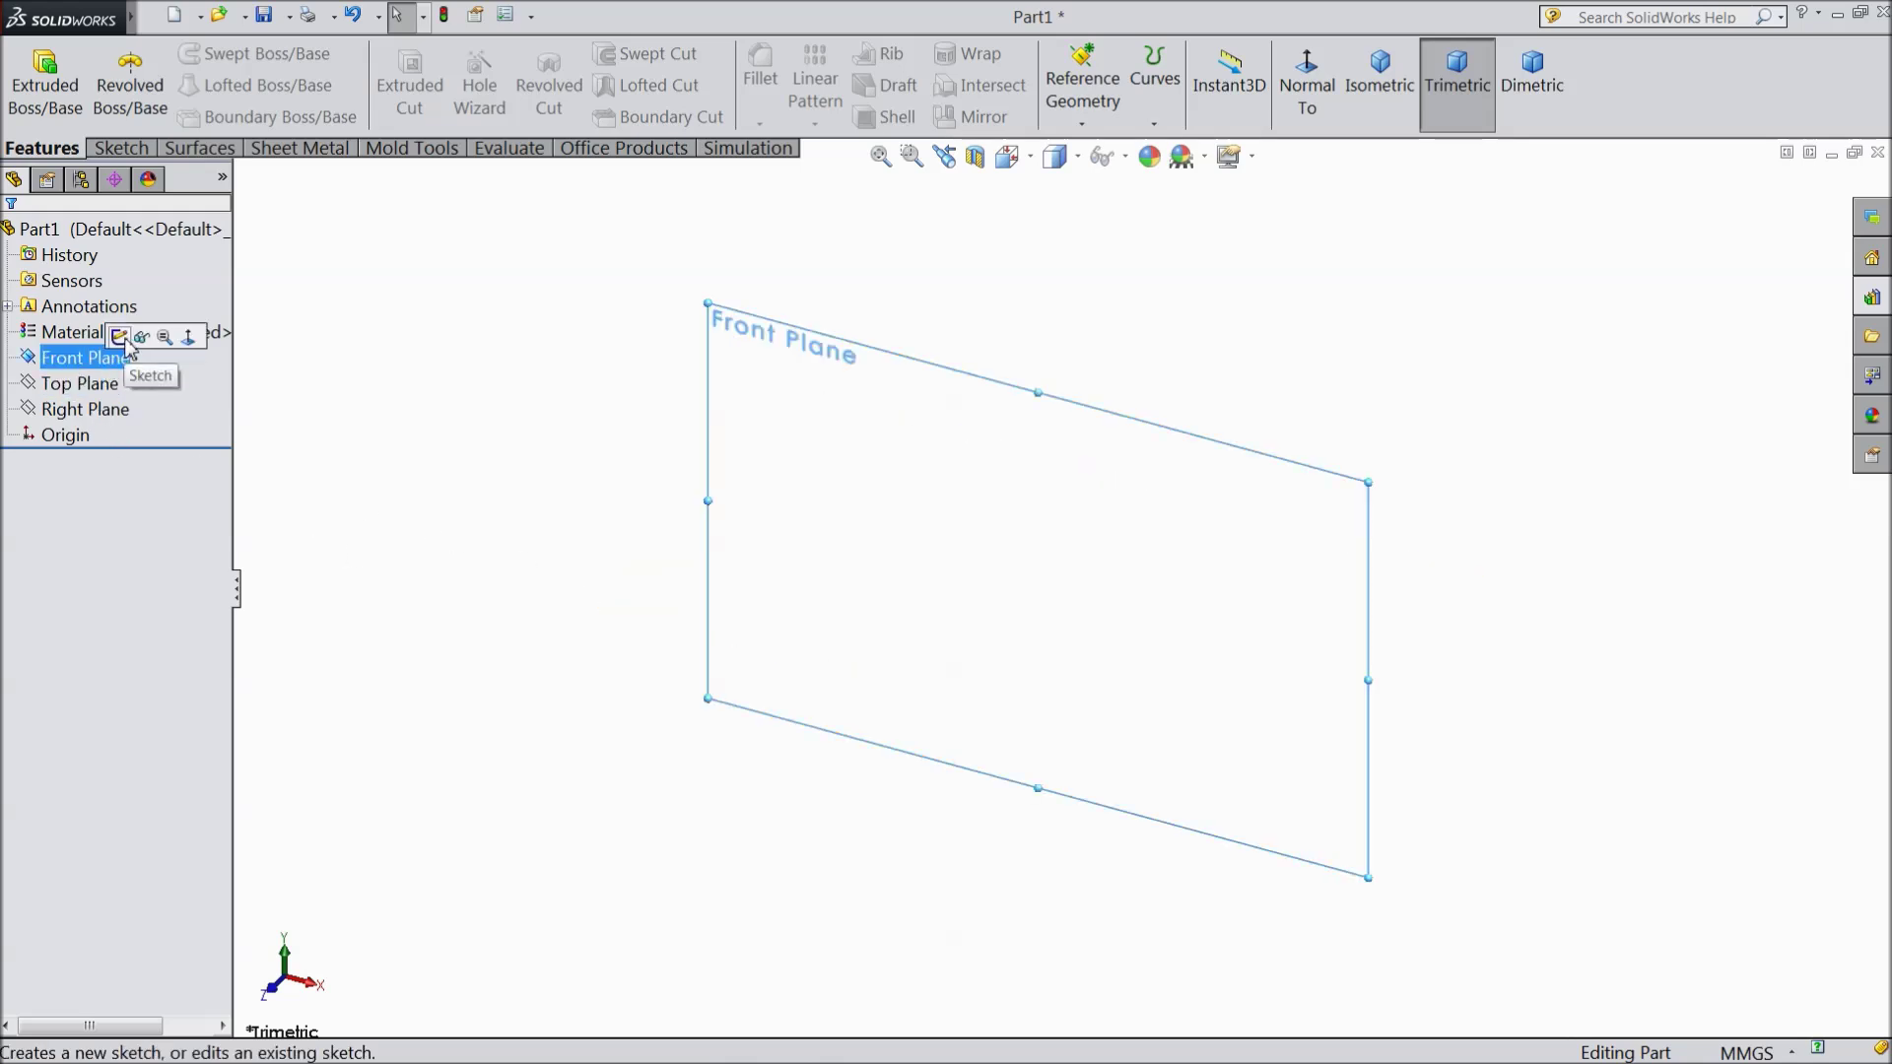
Switch the document units to inches (IPS) and reselect the Front Plane
left_click(1746, 1053)
left_click(1672, 979)
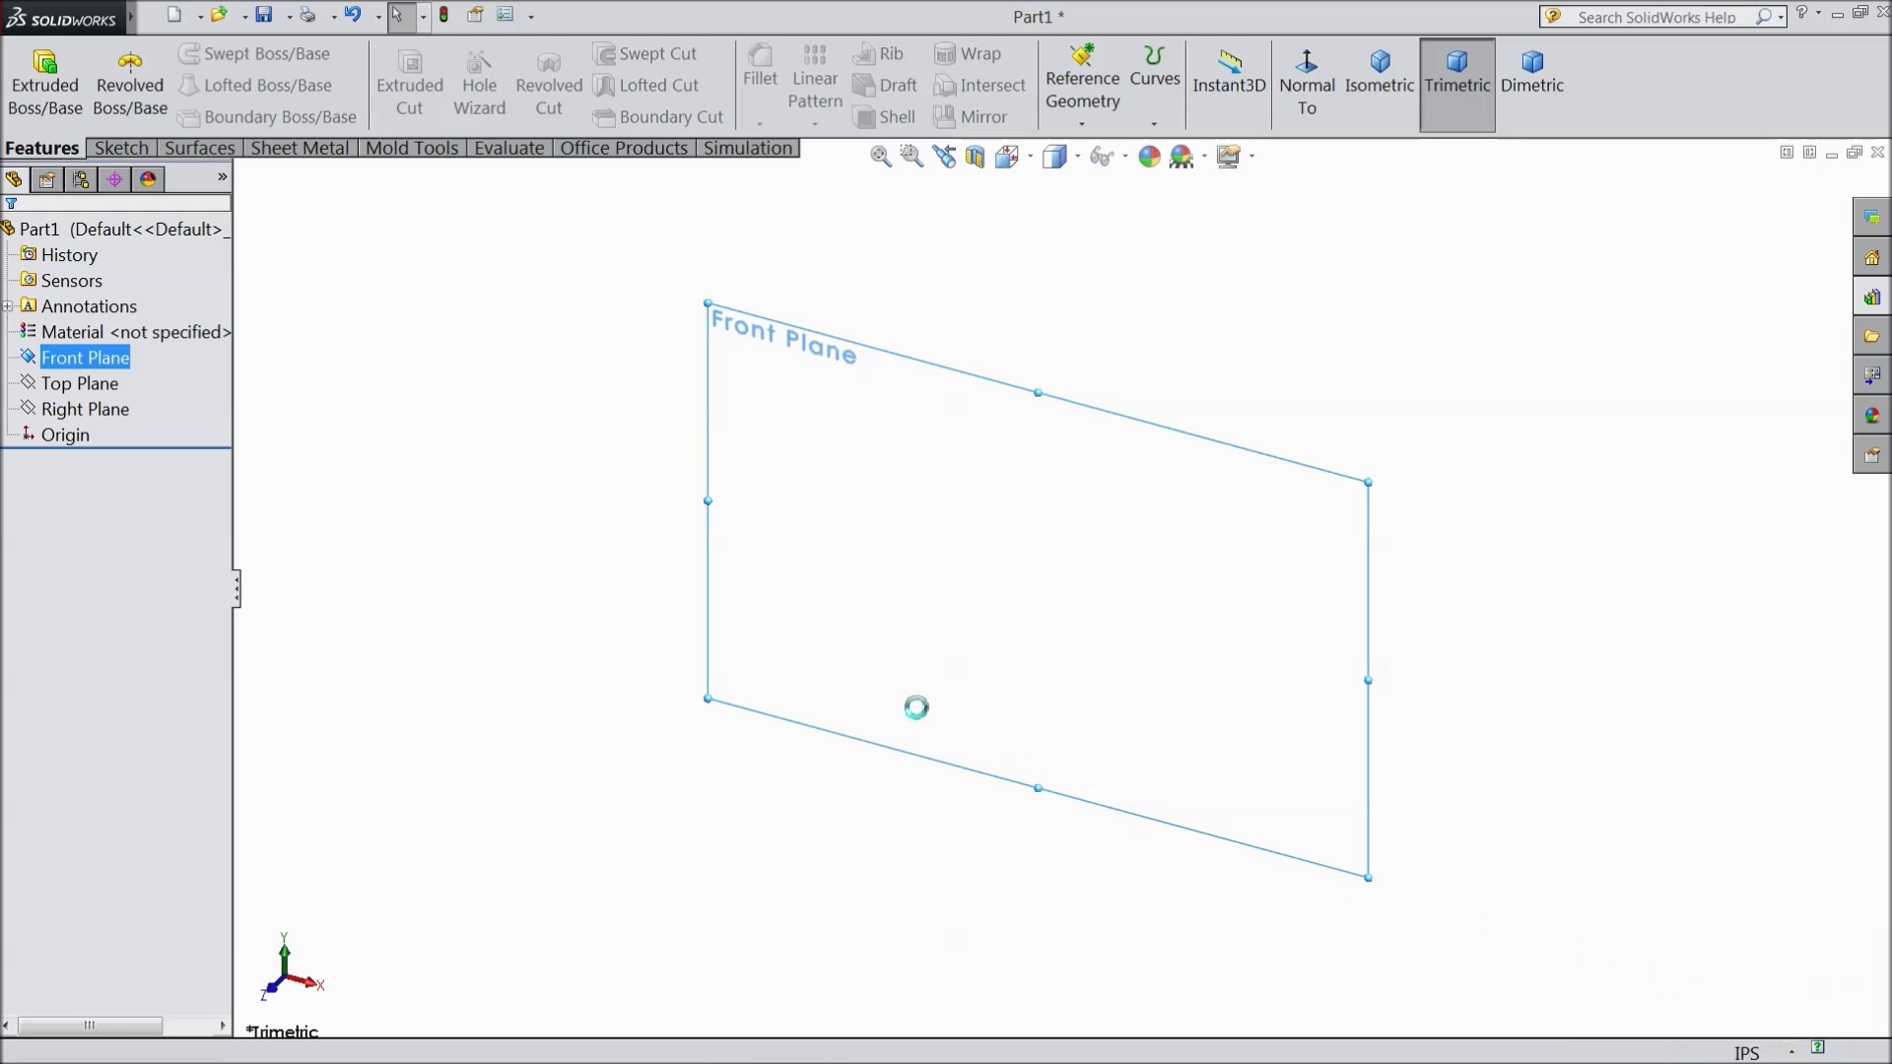
left_click(812, 568)
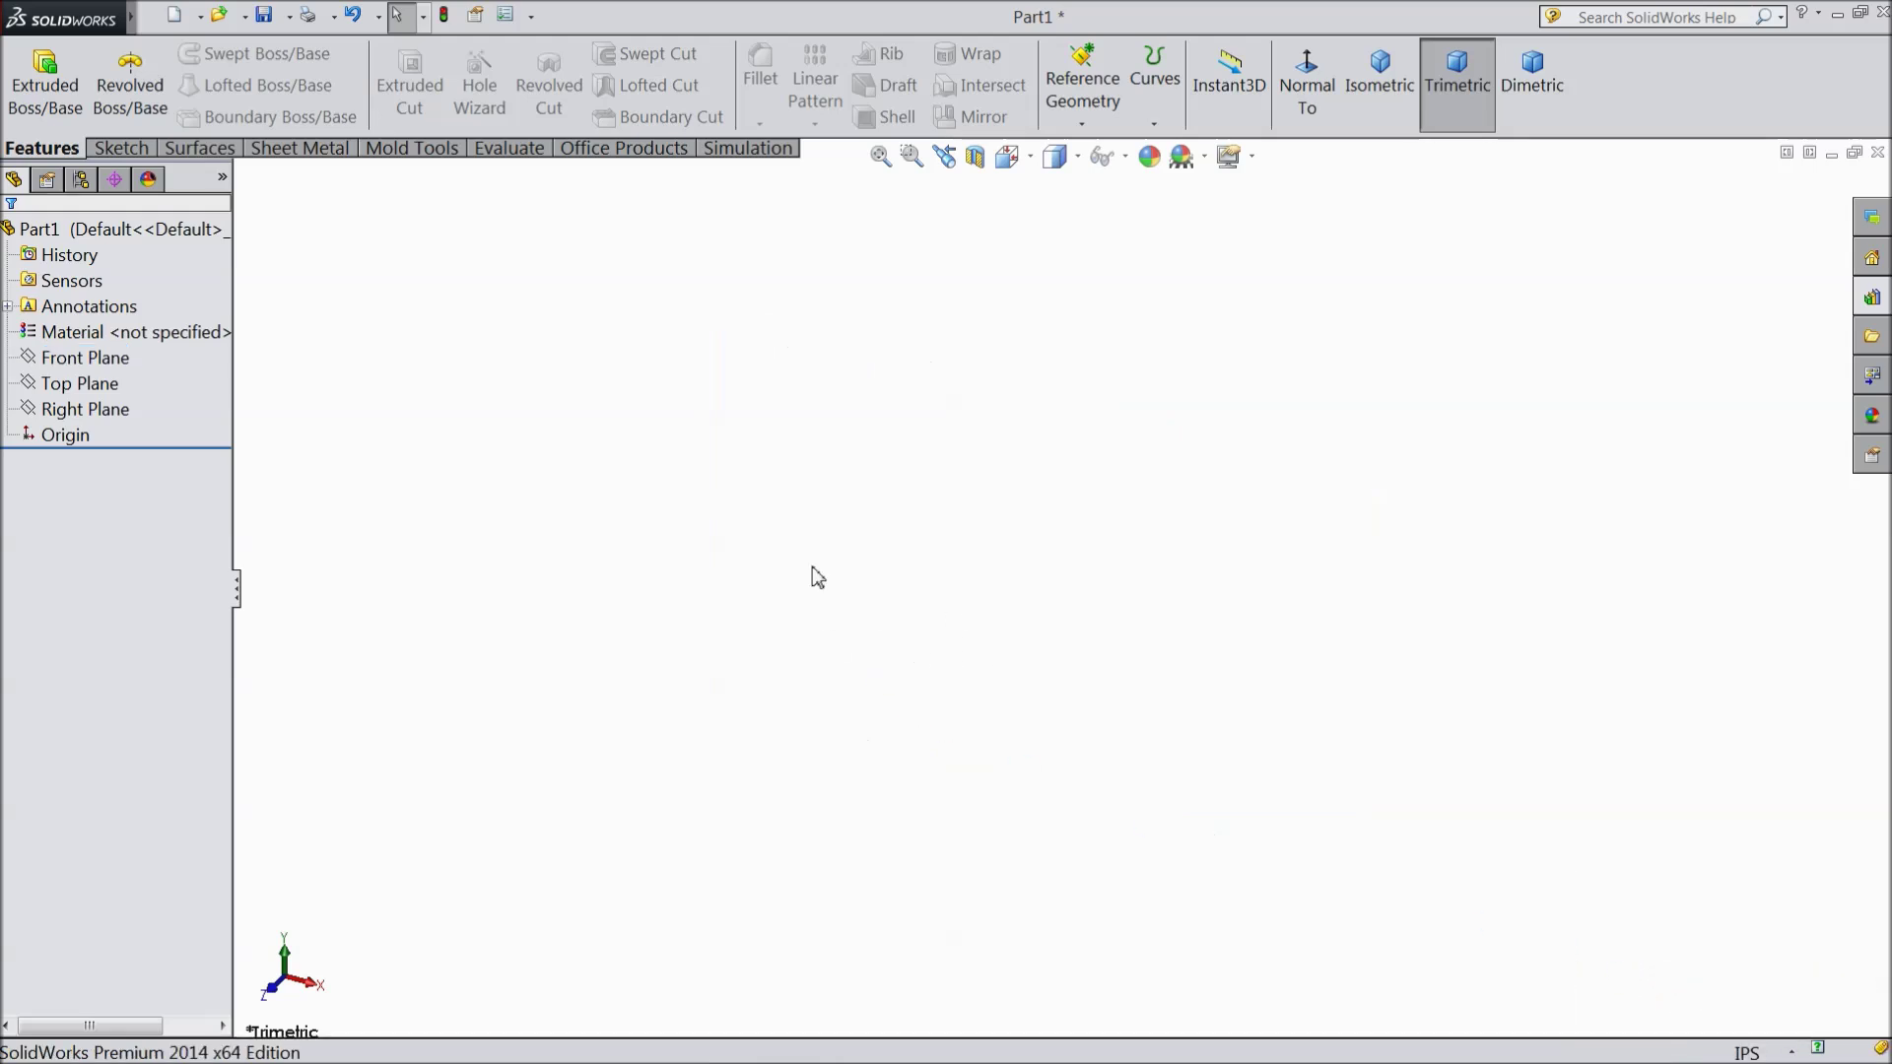
left_click(79, 357)
Start a Front Plane sketch and draw a circle centred on the origin
left_click(118, 331)
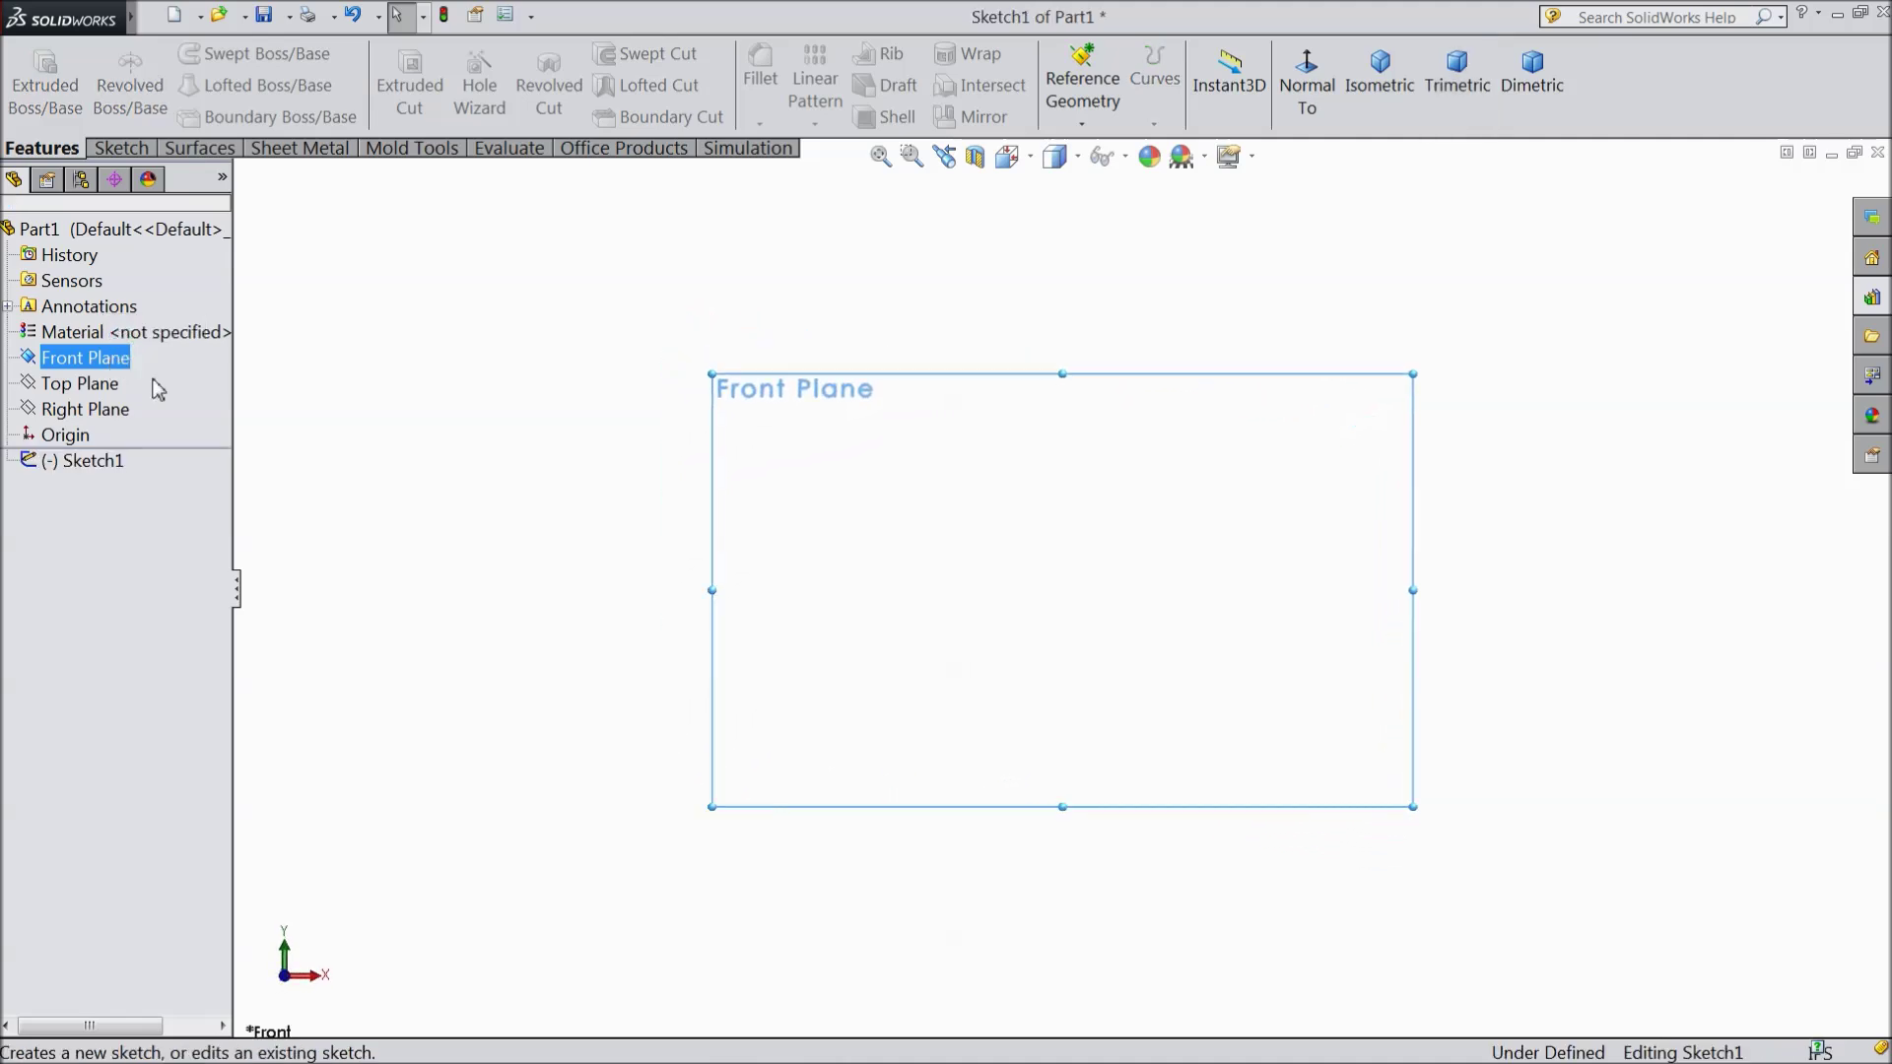
left_click(122, 148)
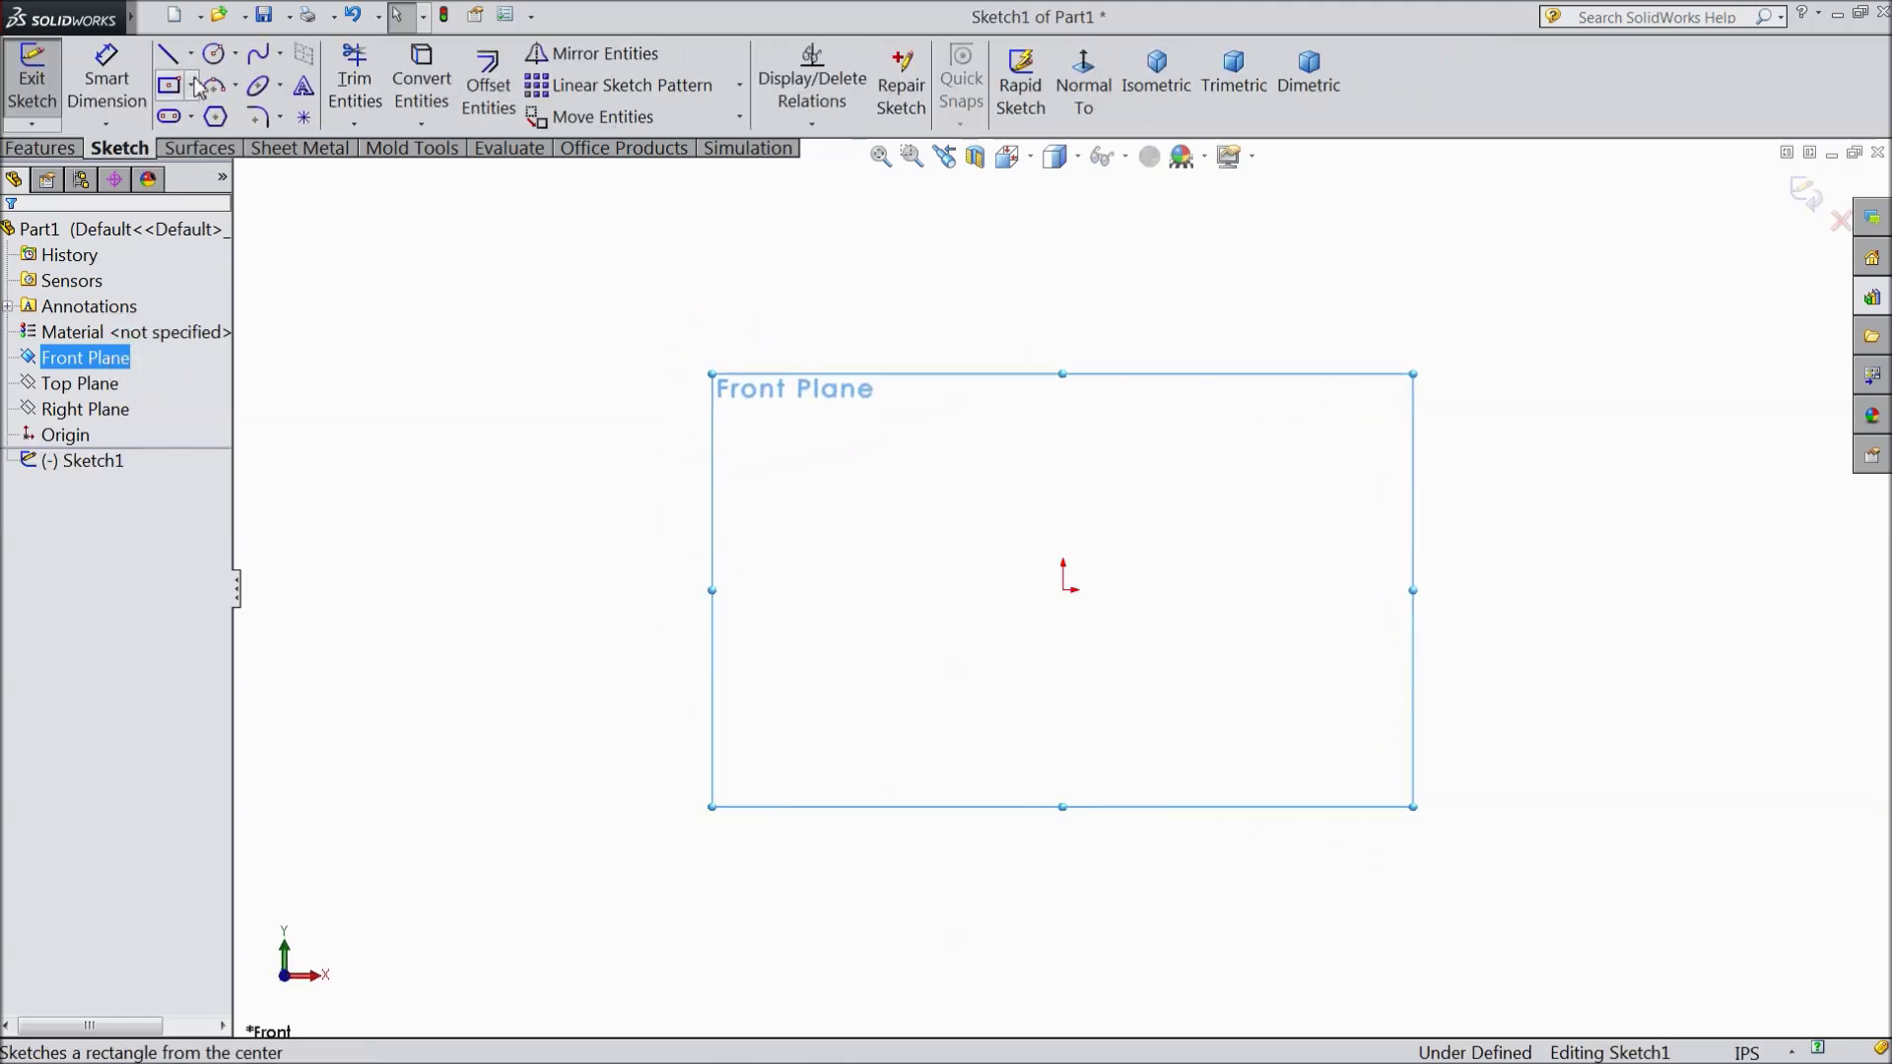
left_click(213, 53)
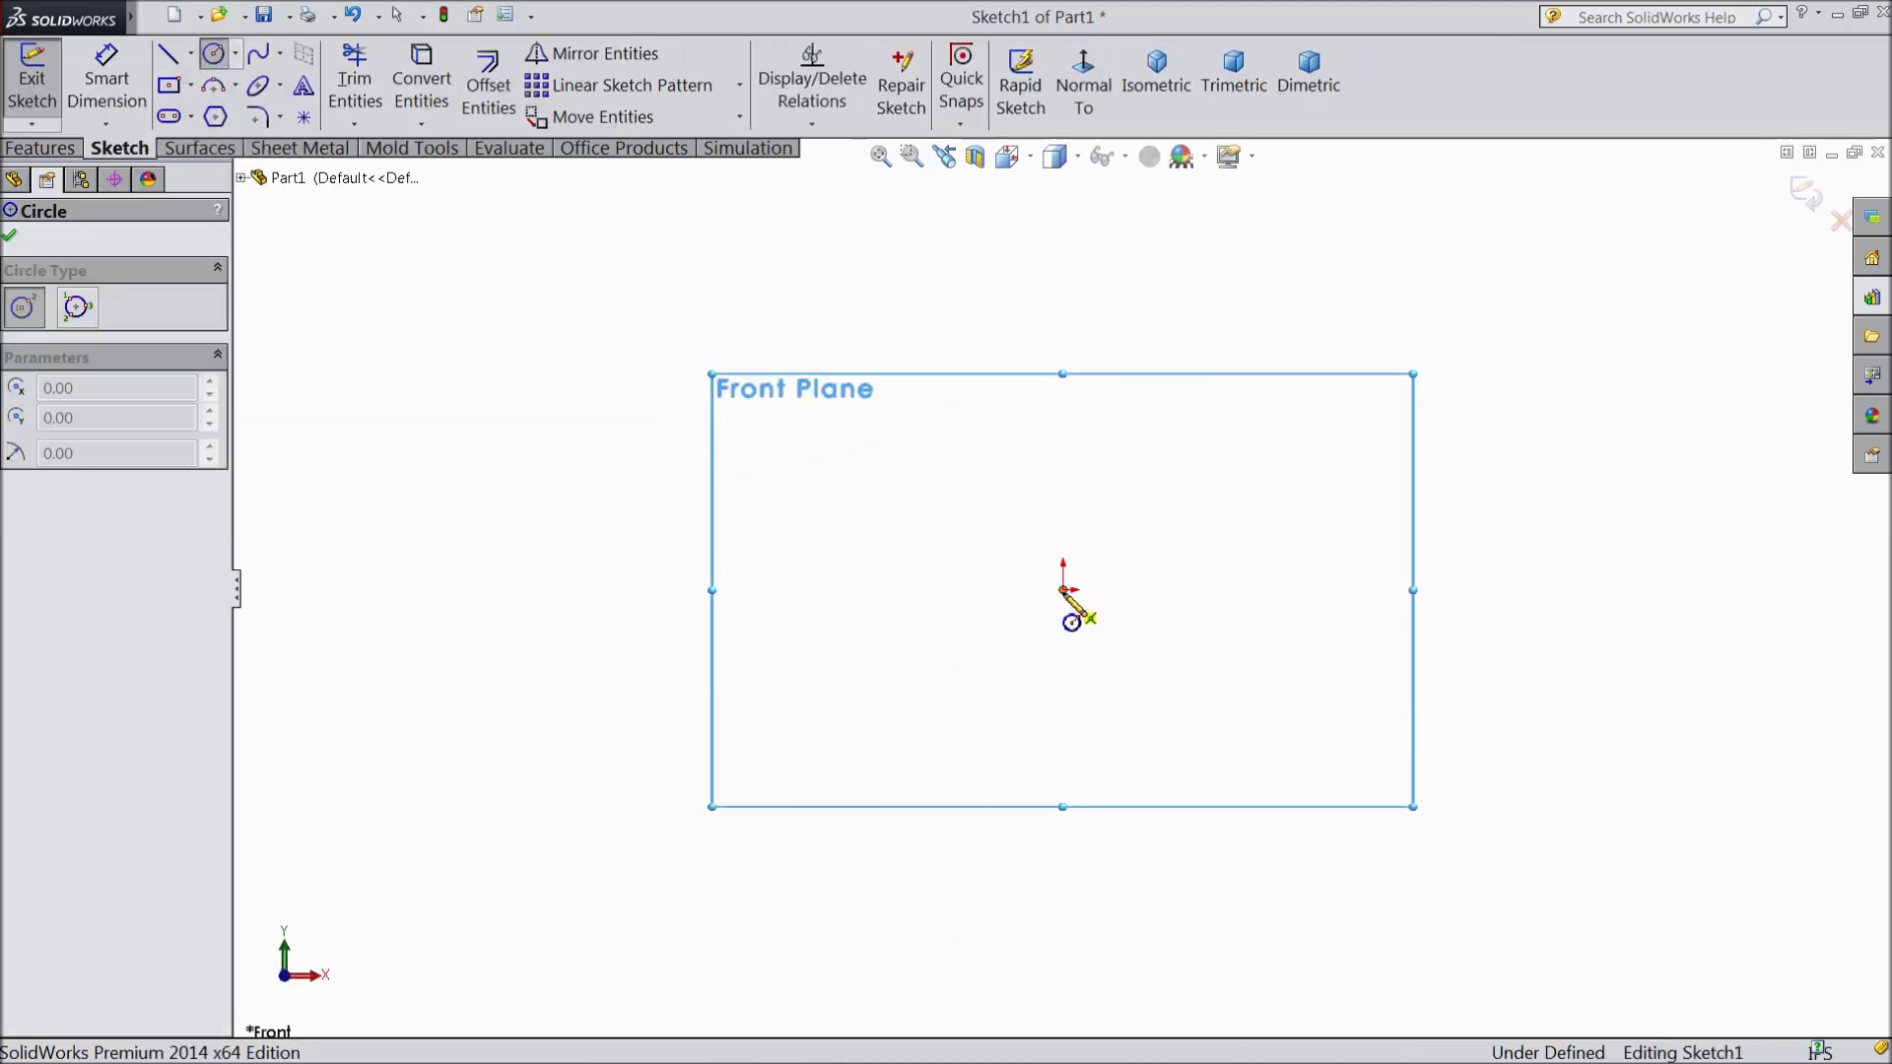
left_click(1063, 589)
left_click(913, 422)
Dimension the circle's diameter to 1 in
left_click(106, 79)
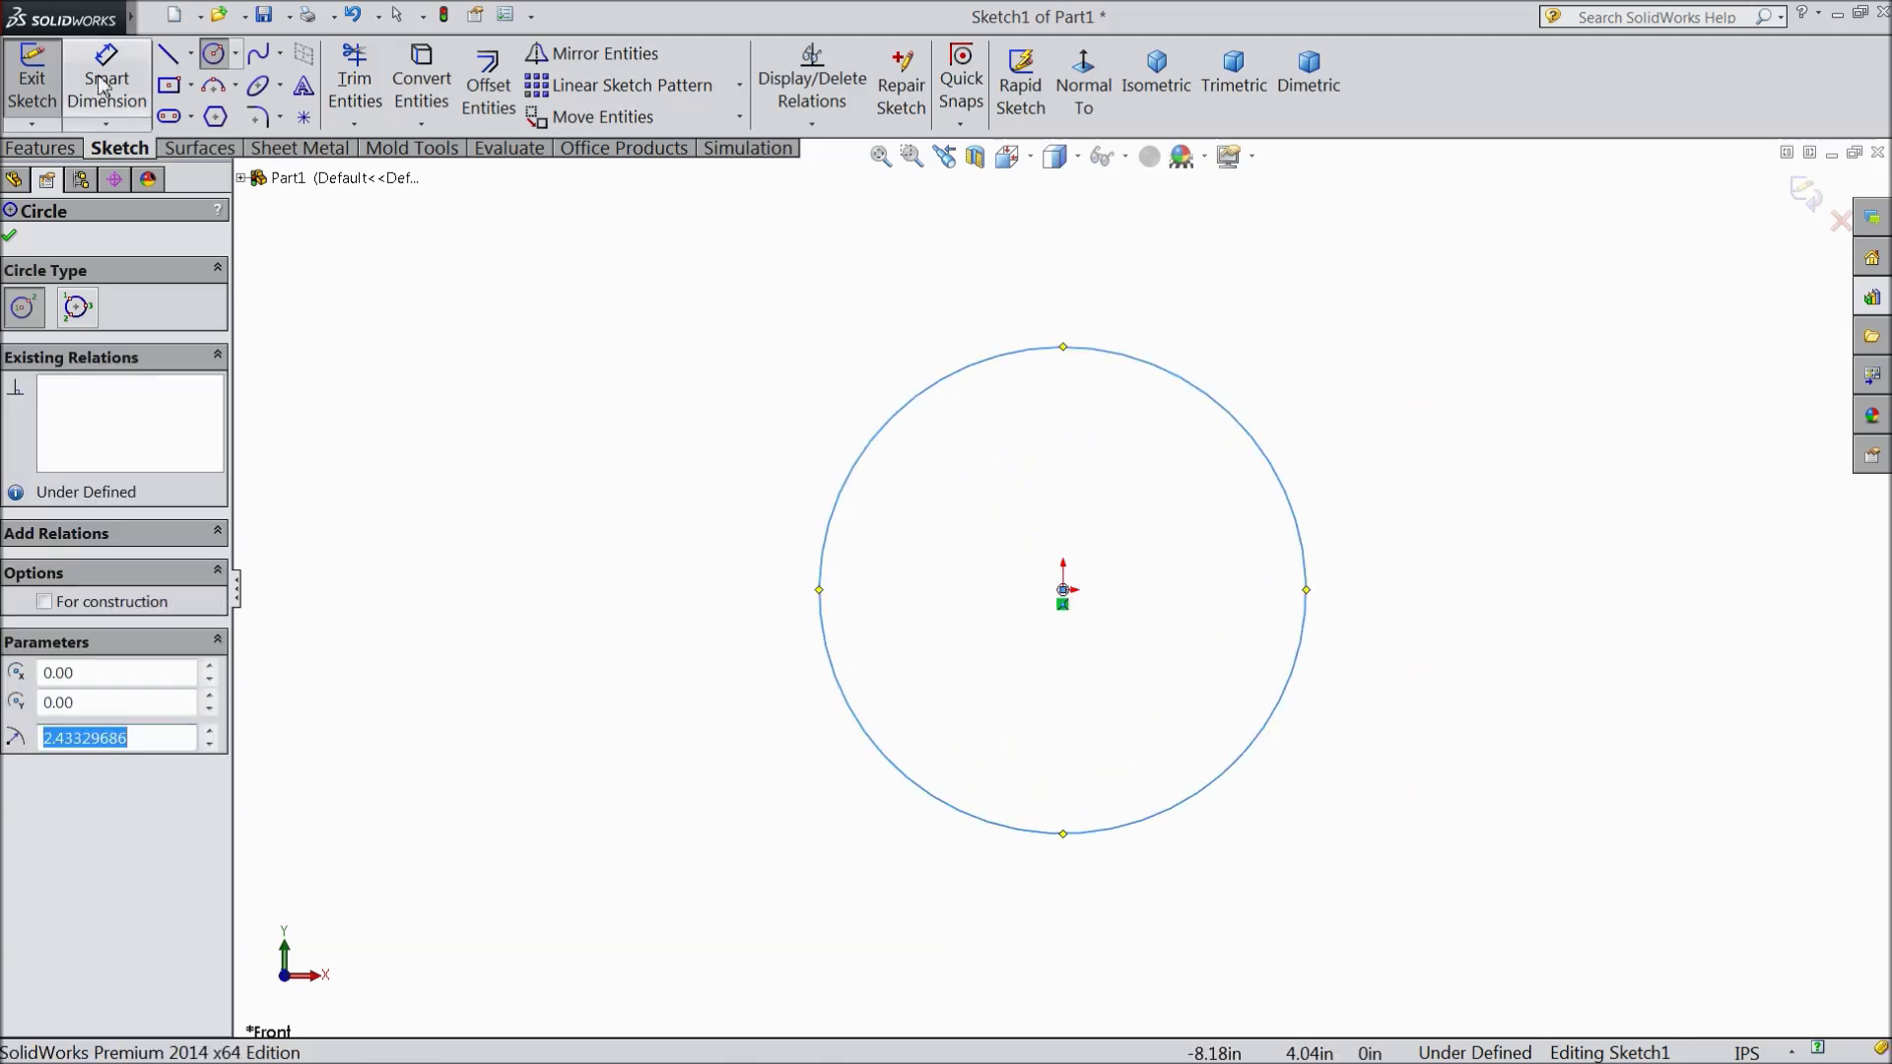
left_click(823, 591)
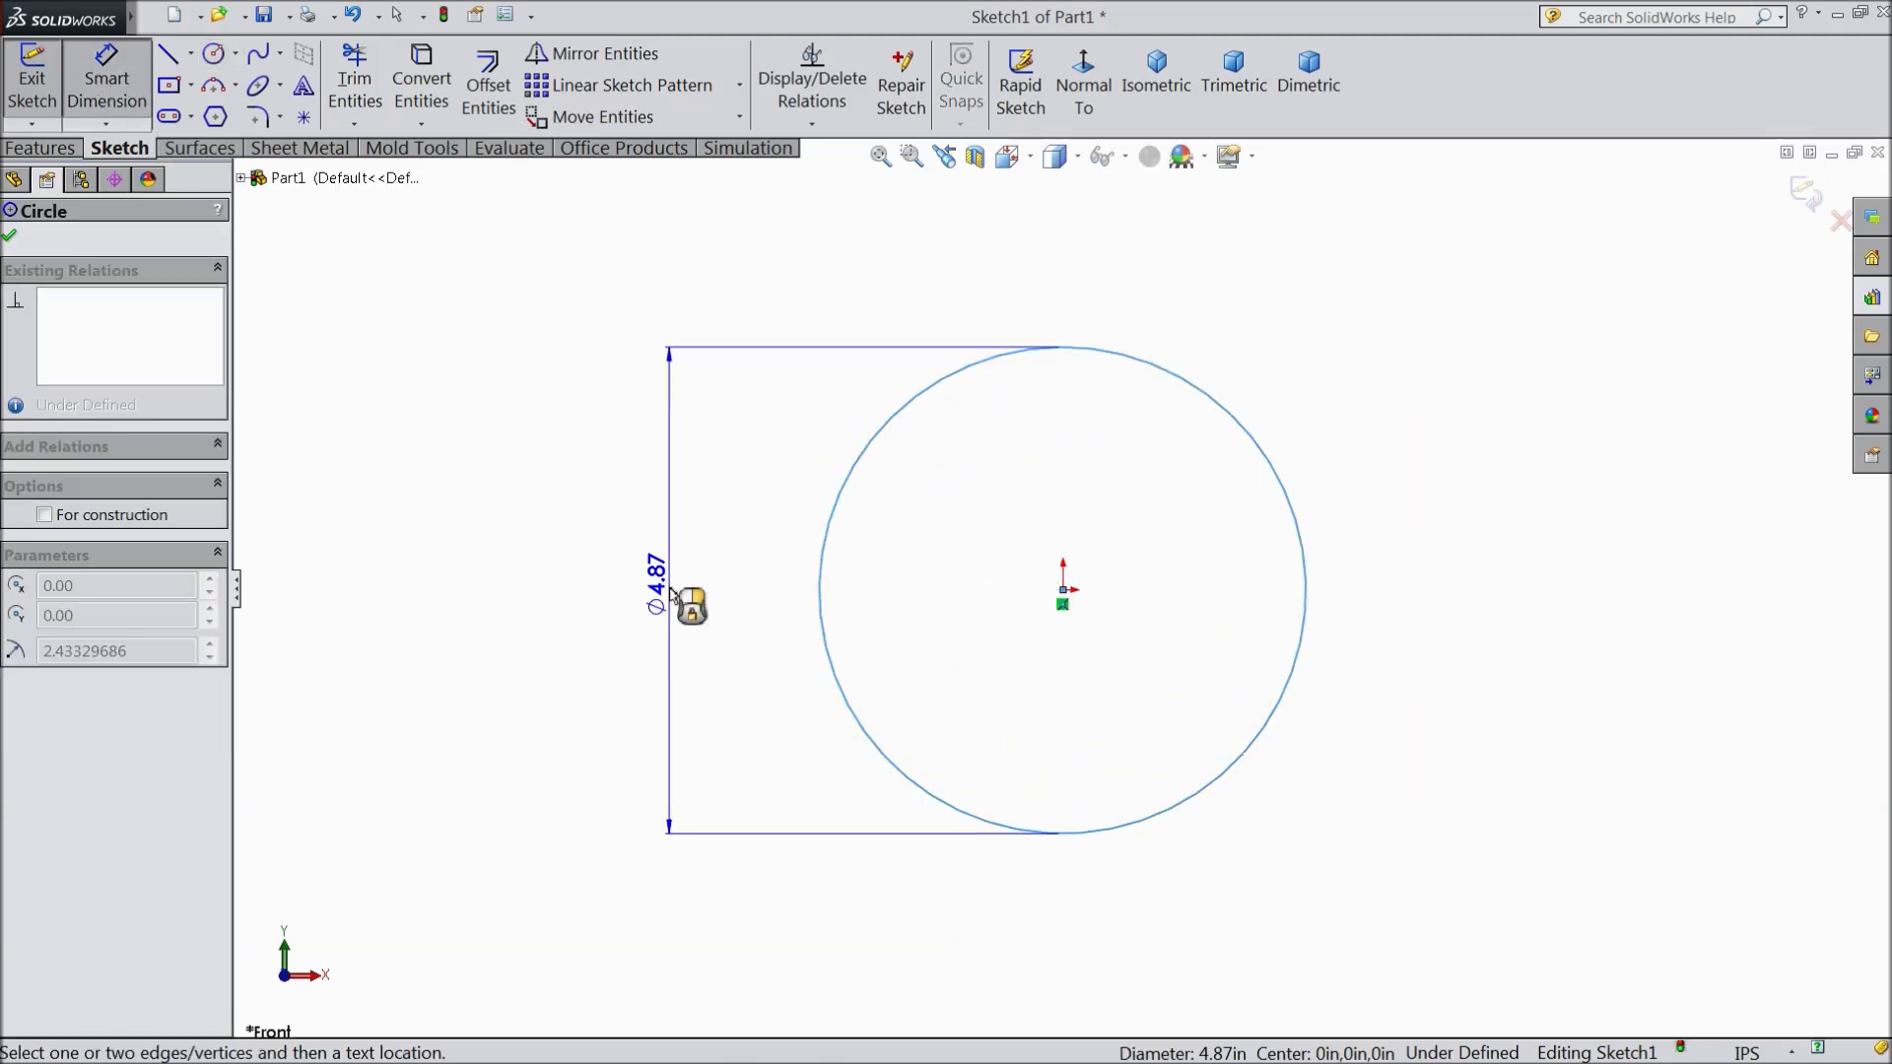
left_click(674, 589)
type("1")
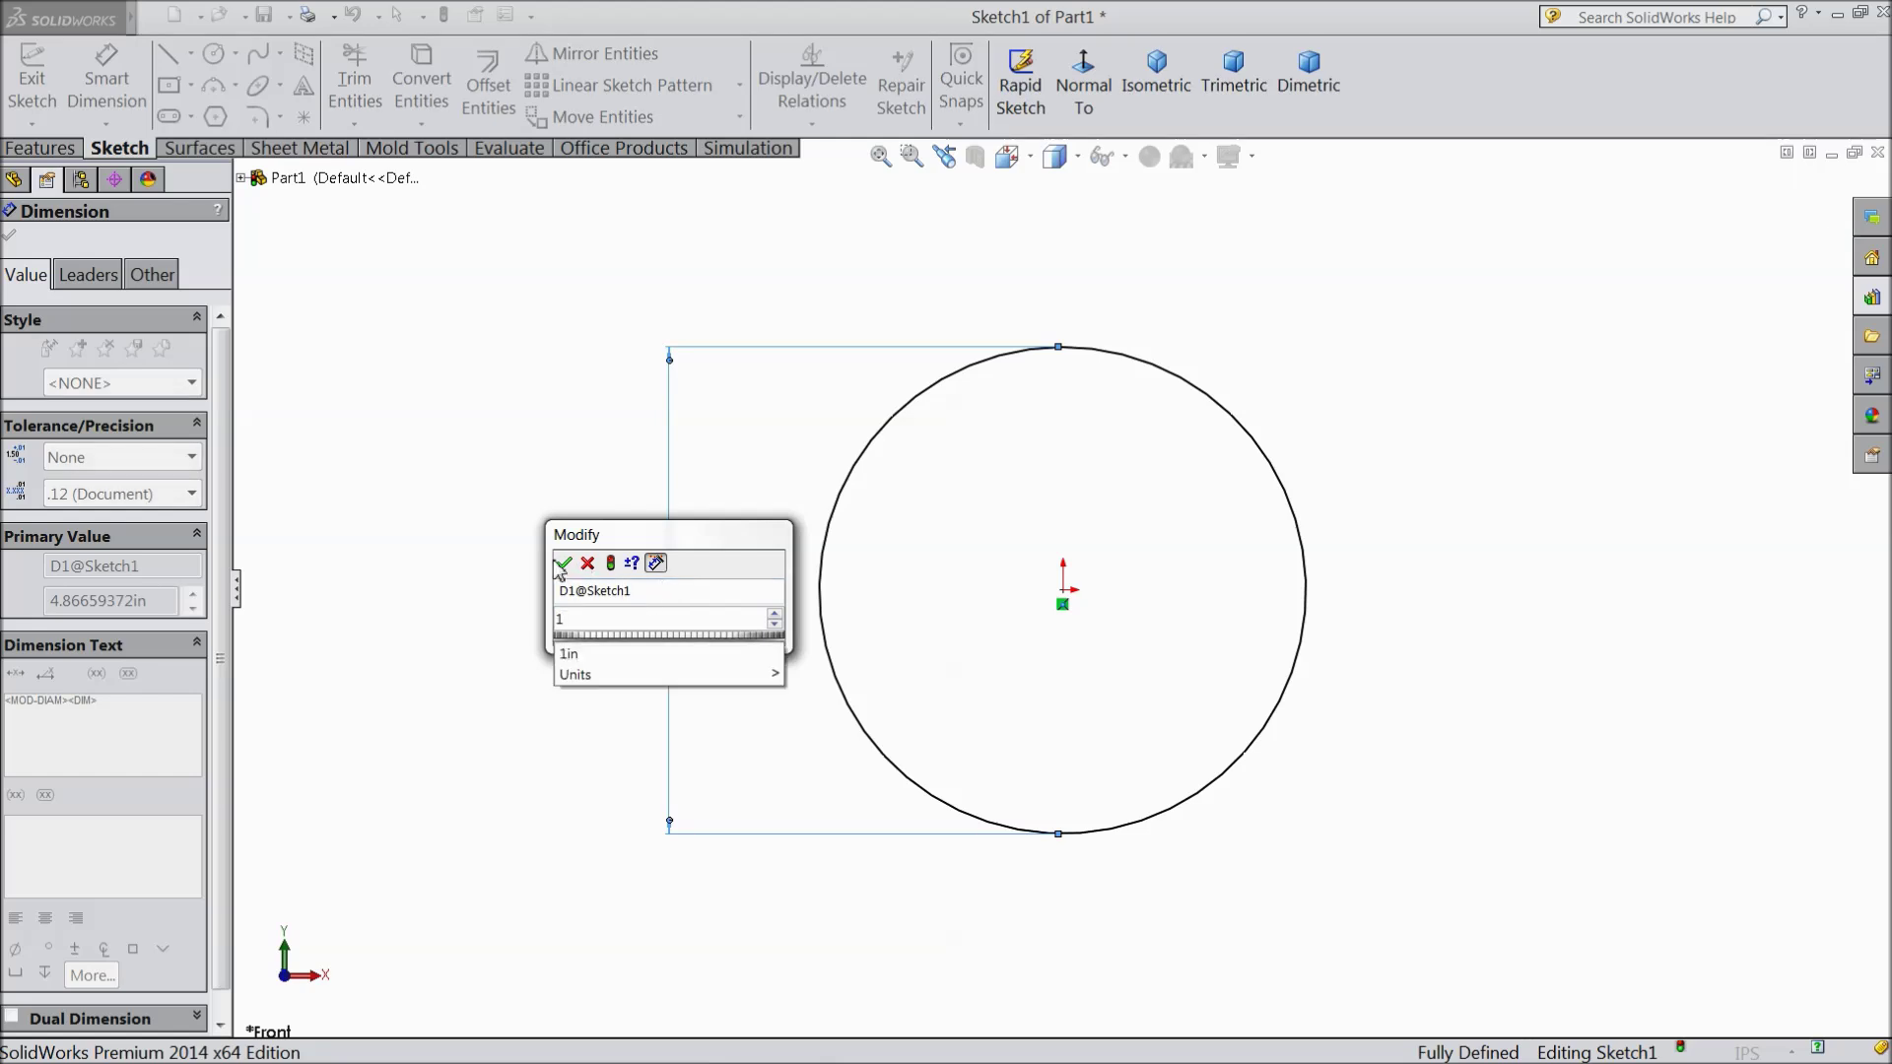
left_click(563, 563)
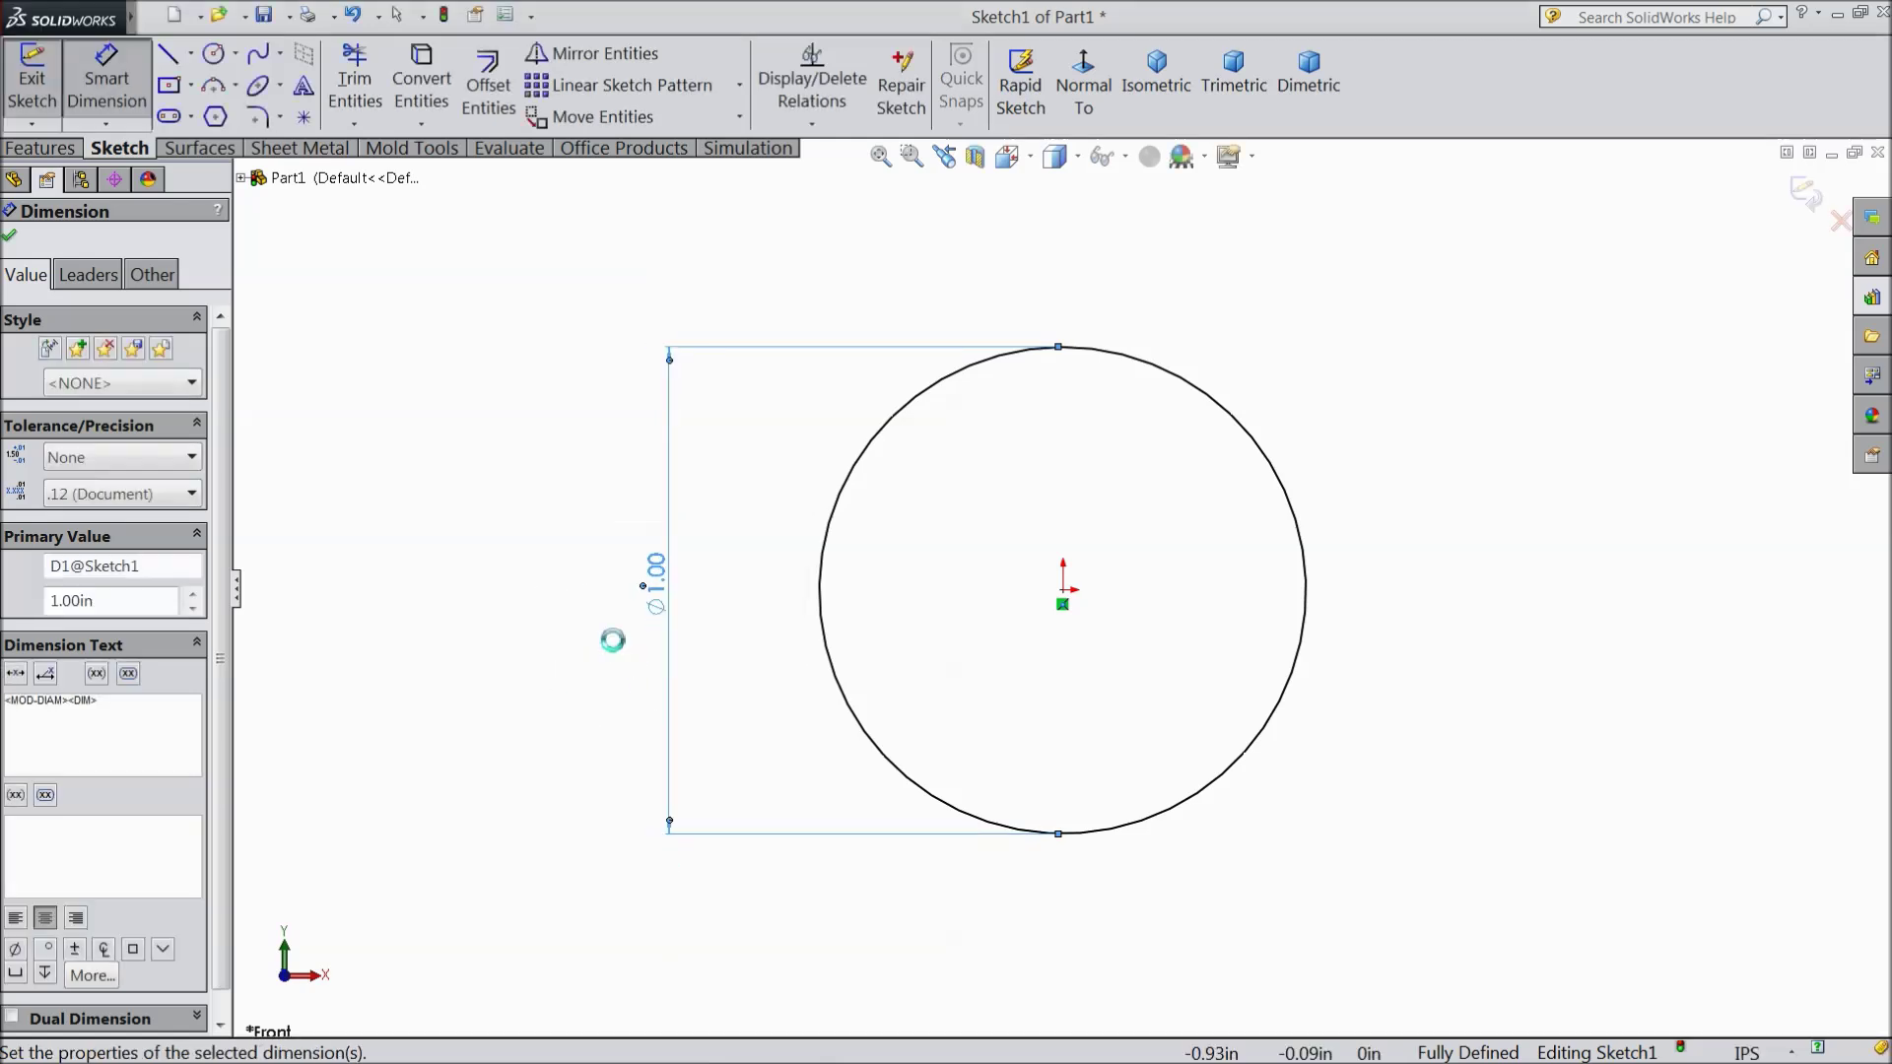
left_click(12, 237)
Extrude the Ø1 in circle as a Blind boss 21 in long
left_click(39, 147)
left_click(44, 83)
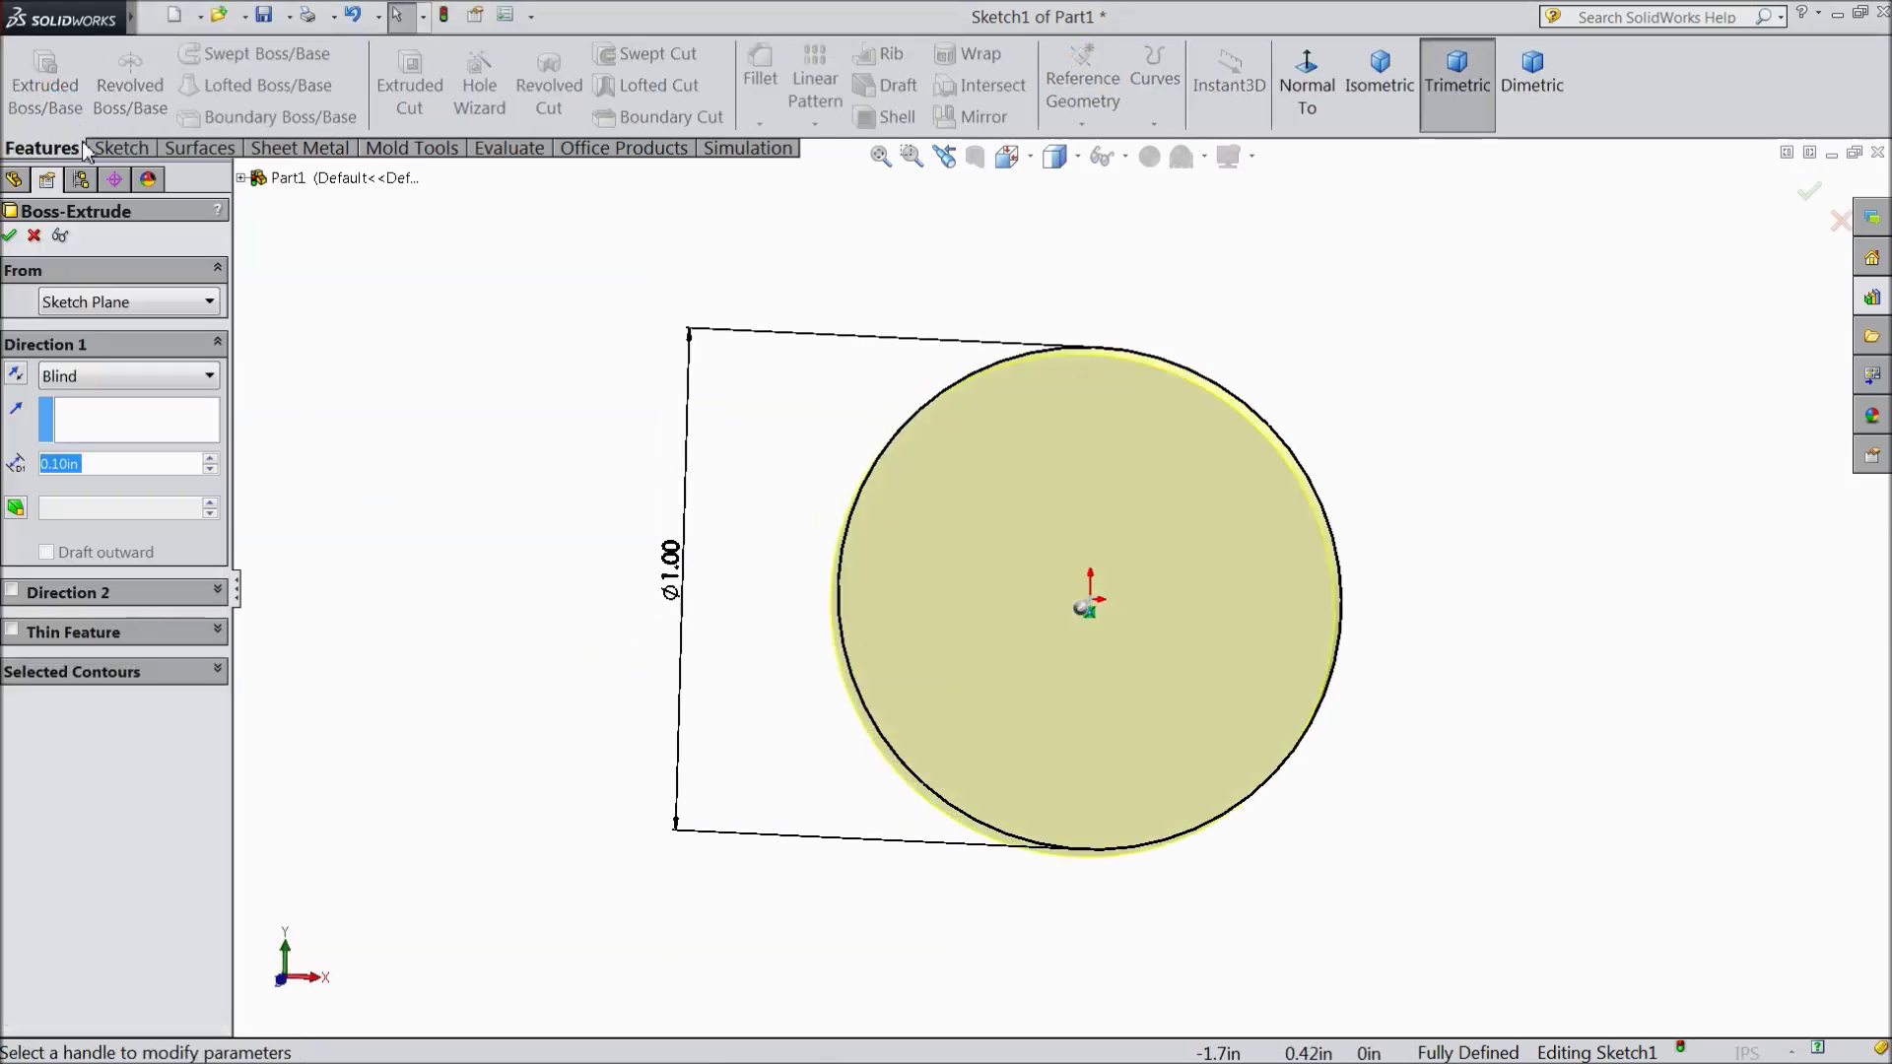
type("21")
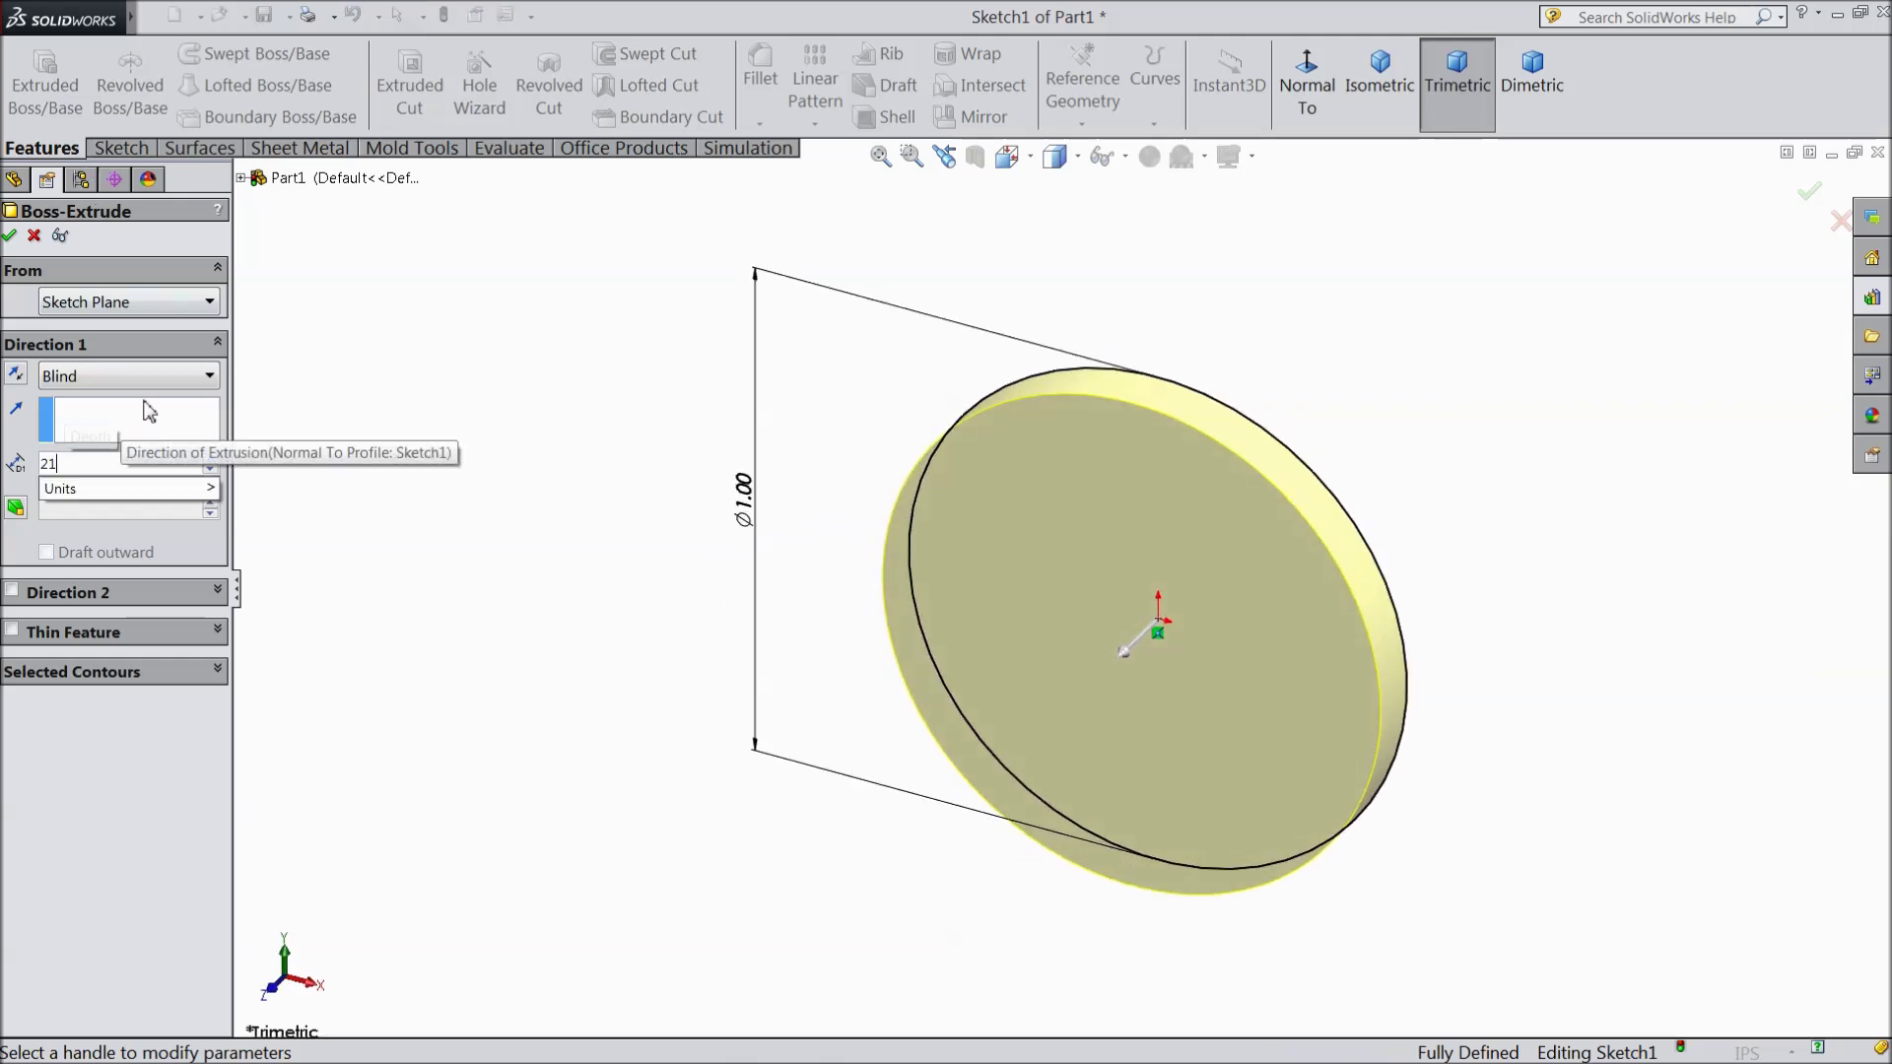
key("Return")
scroll(637, 506, "up", 6)
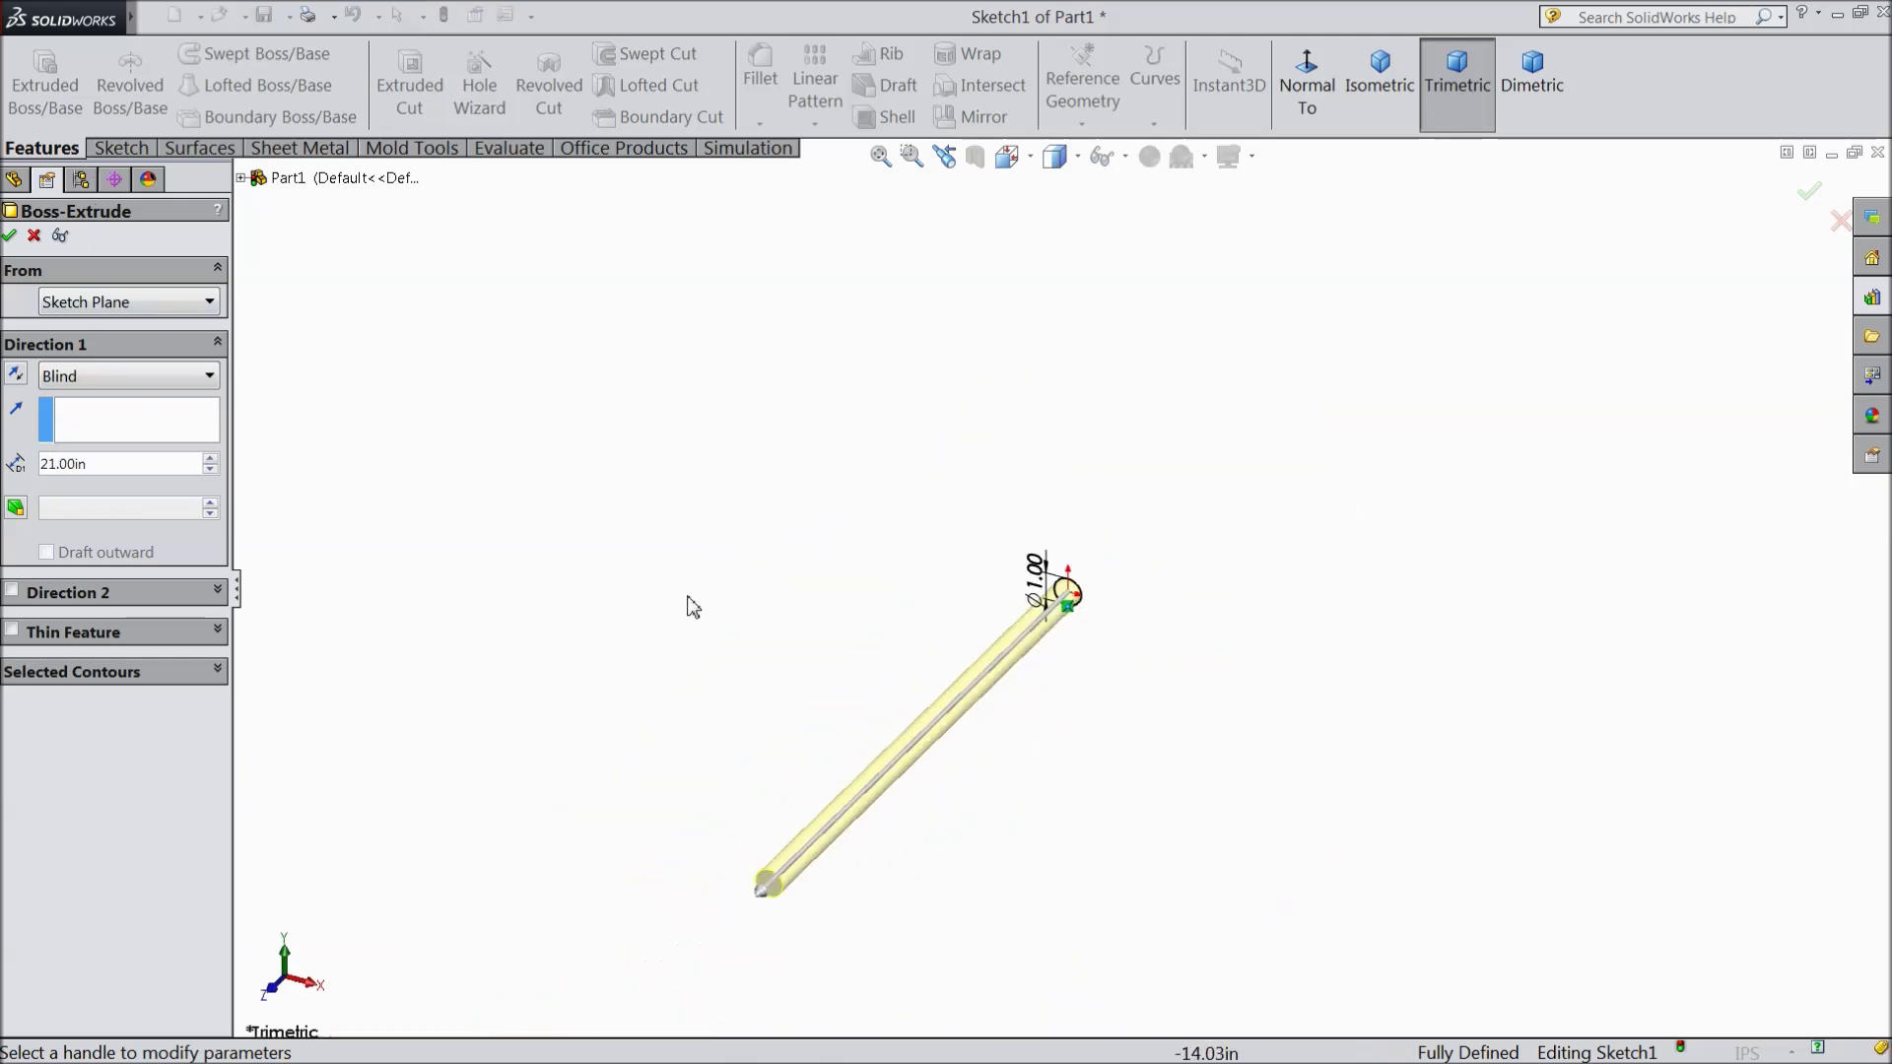
scroll(955, 946, "down", 5)
scroll(985, 463, "up", 2)
scroll(1055, 304, "down", 2)
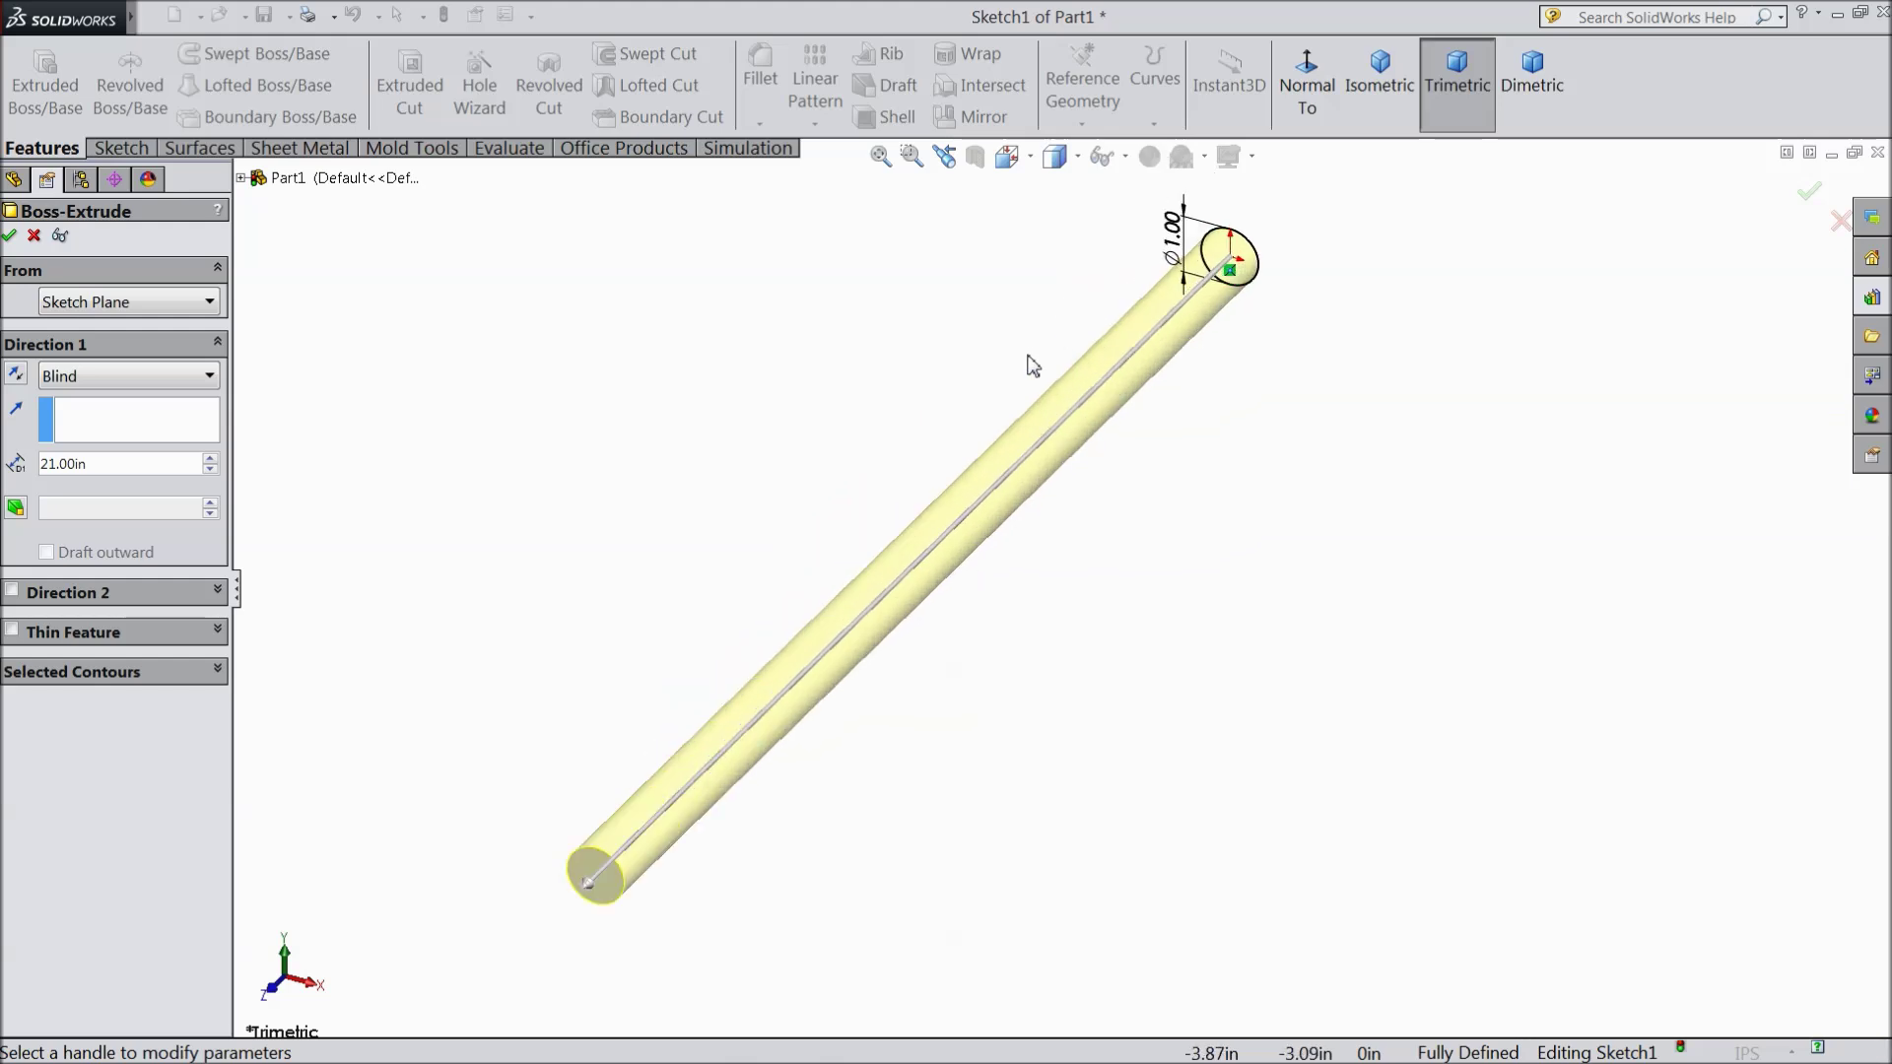
left_click(13, 235)
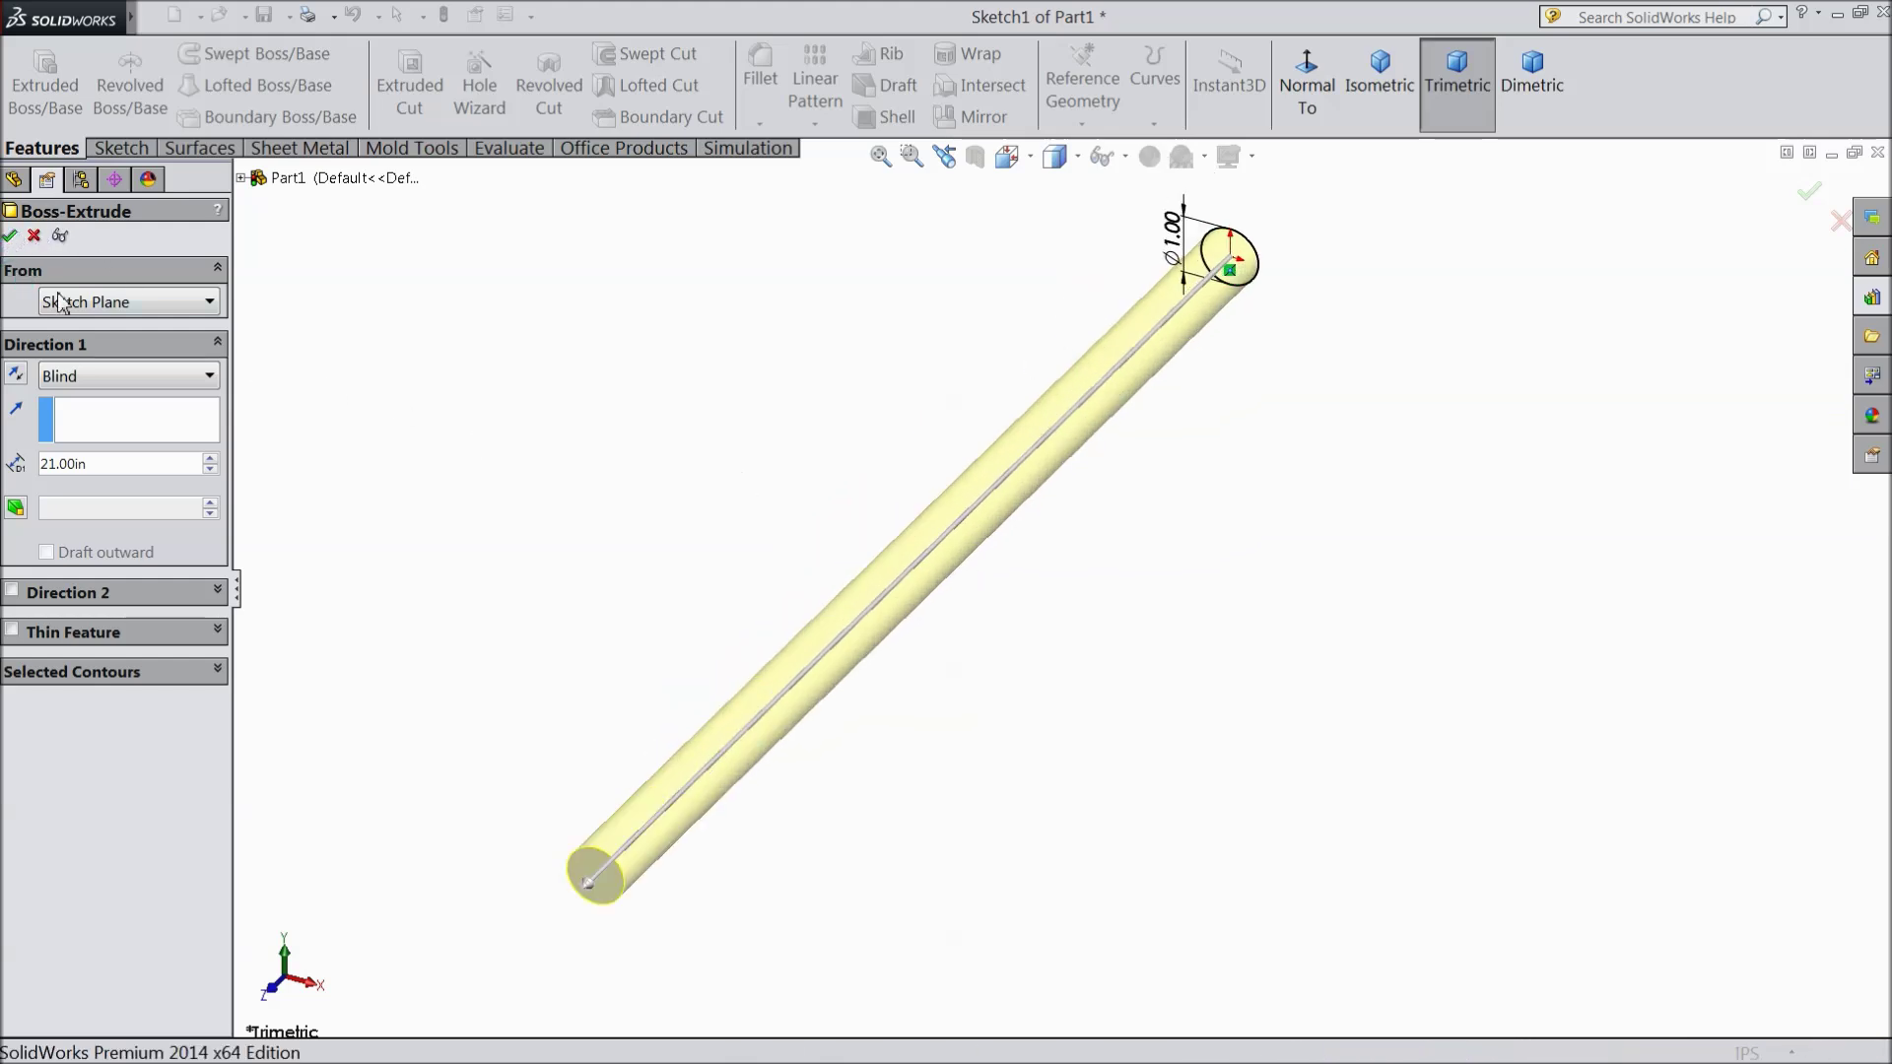
Sketch a circle centred on the origin on the rod's lower end face, viewed face-on
left_click(601, 879)
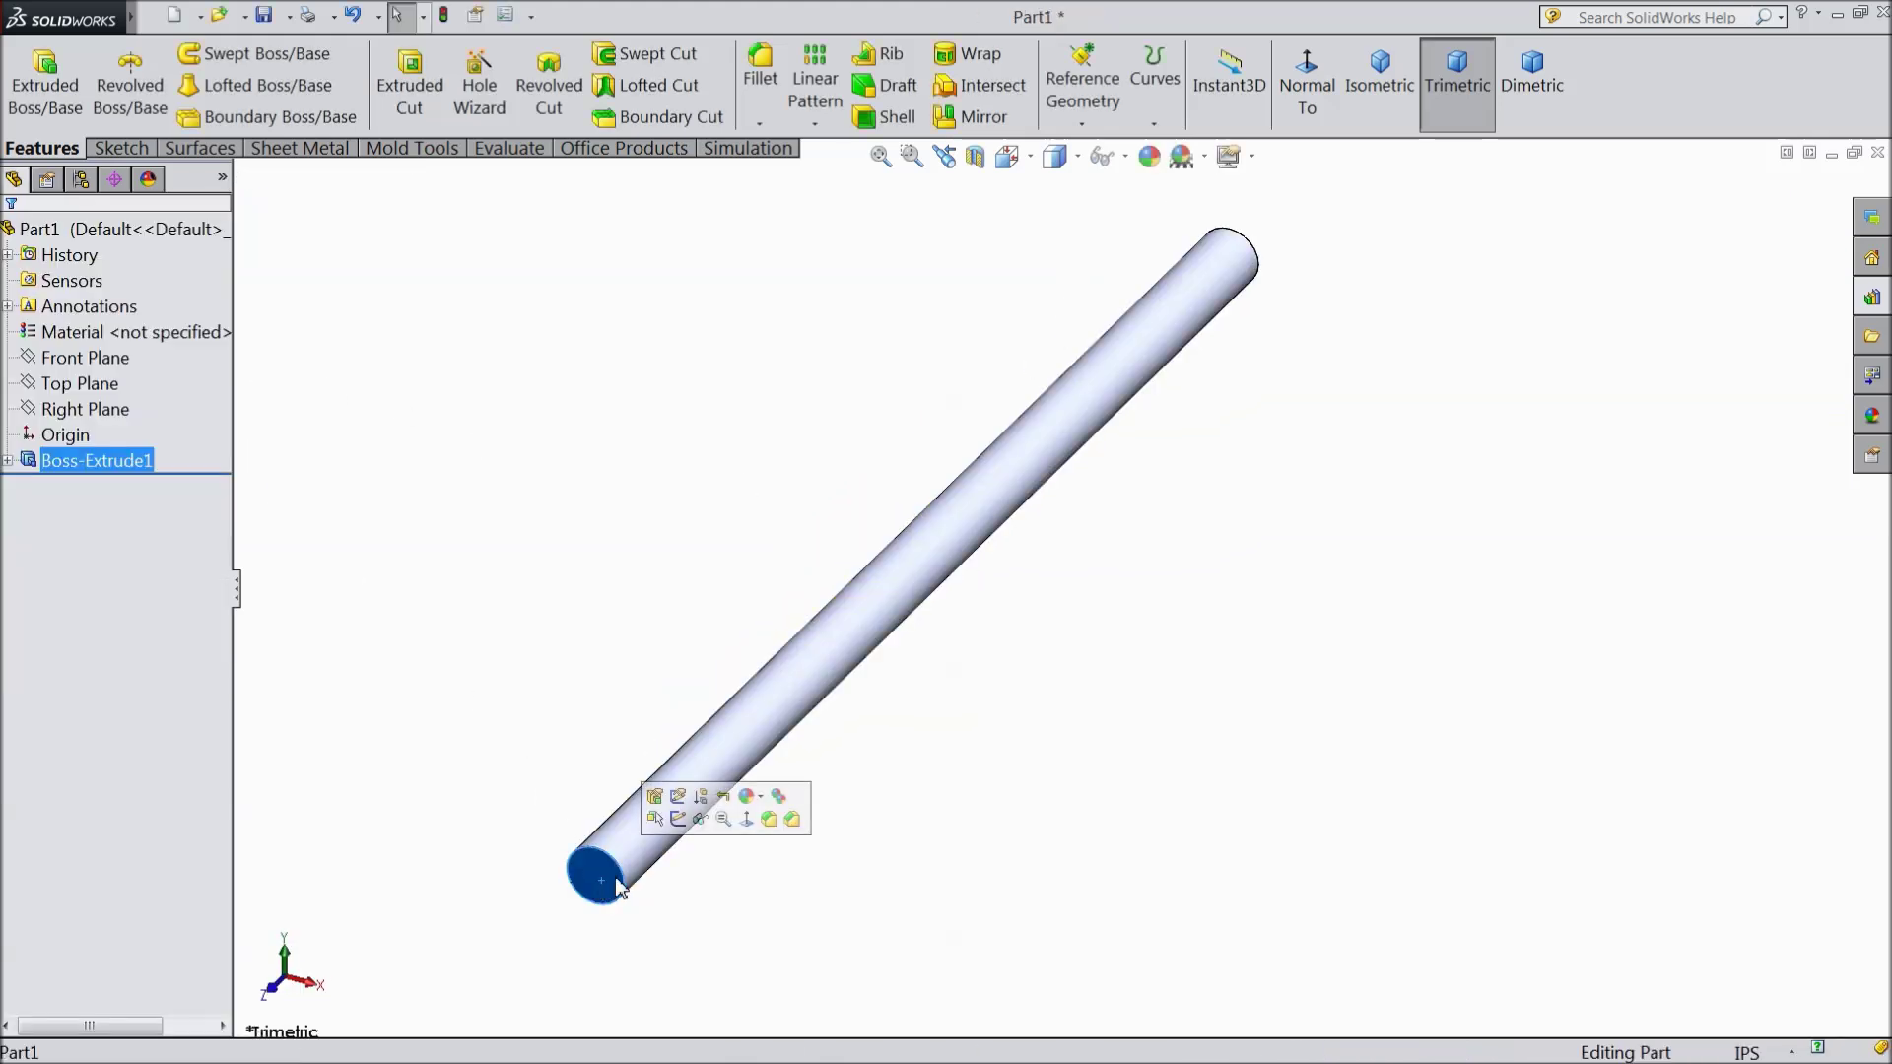
left_click(678, 818)
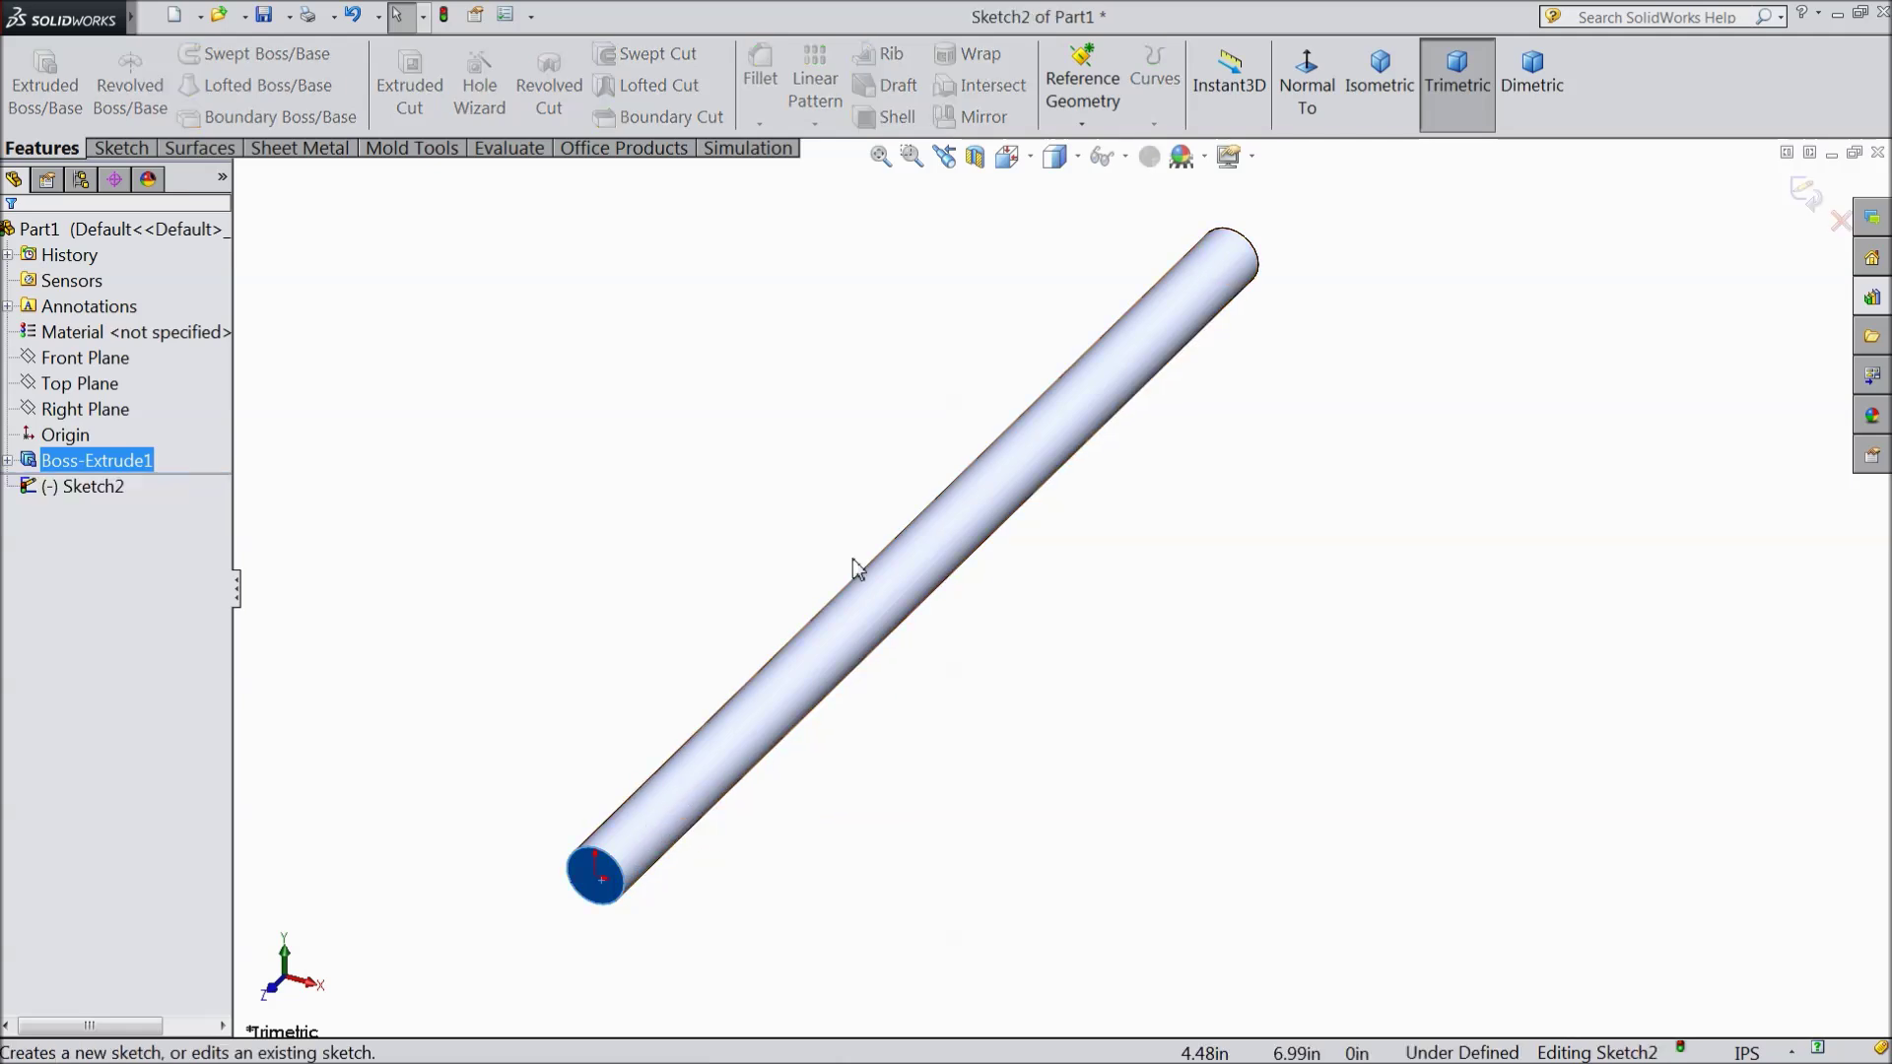
left_click(1306, 79)
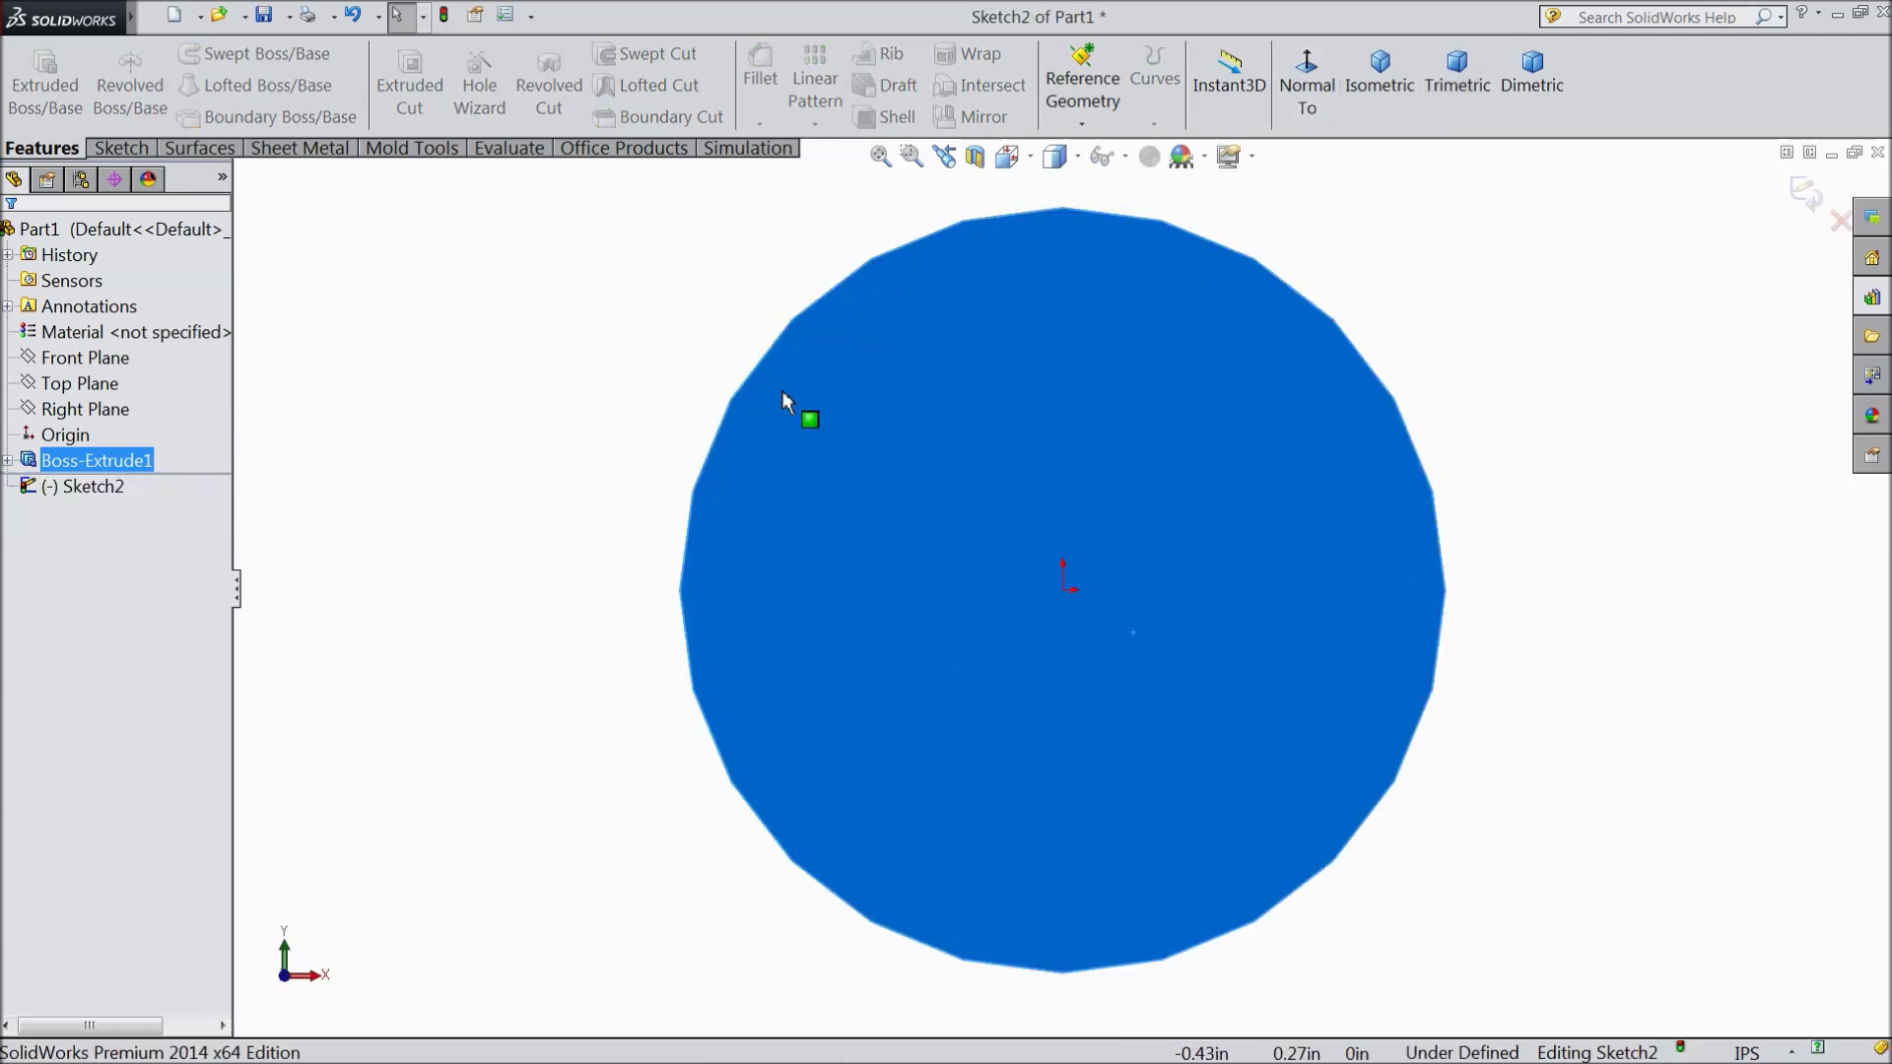
left_click(142, 153)
left_click(213, 53)
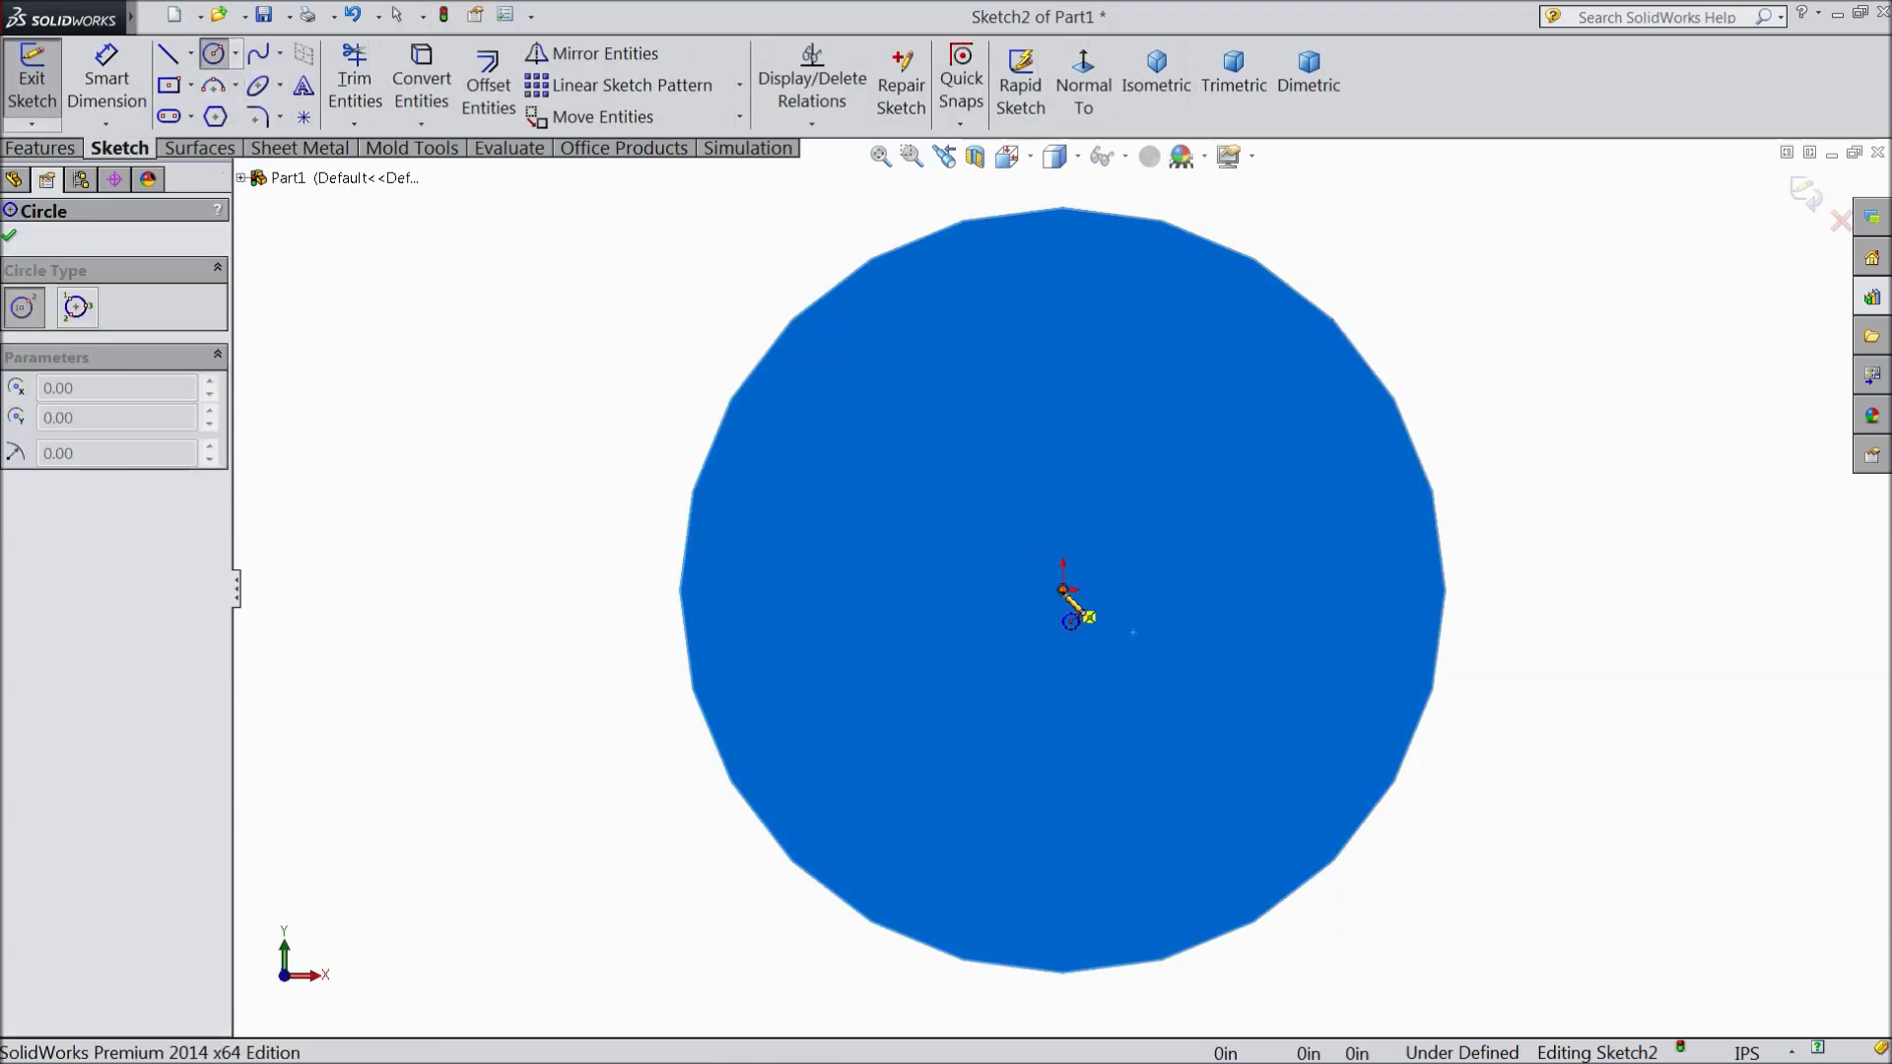
left_click(1064, 588)
left_click(900, 426)
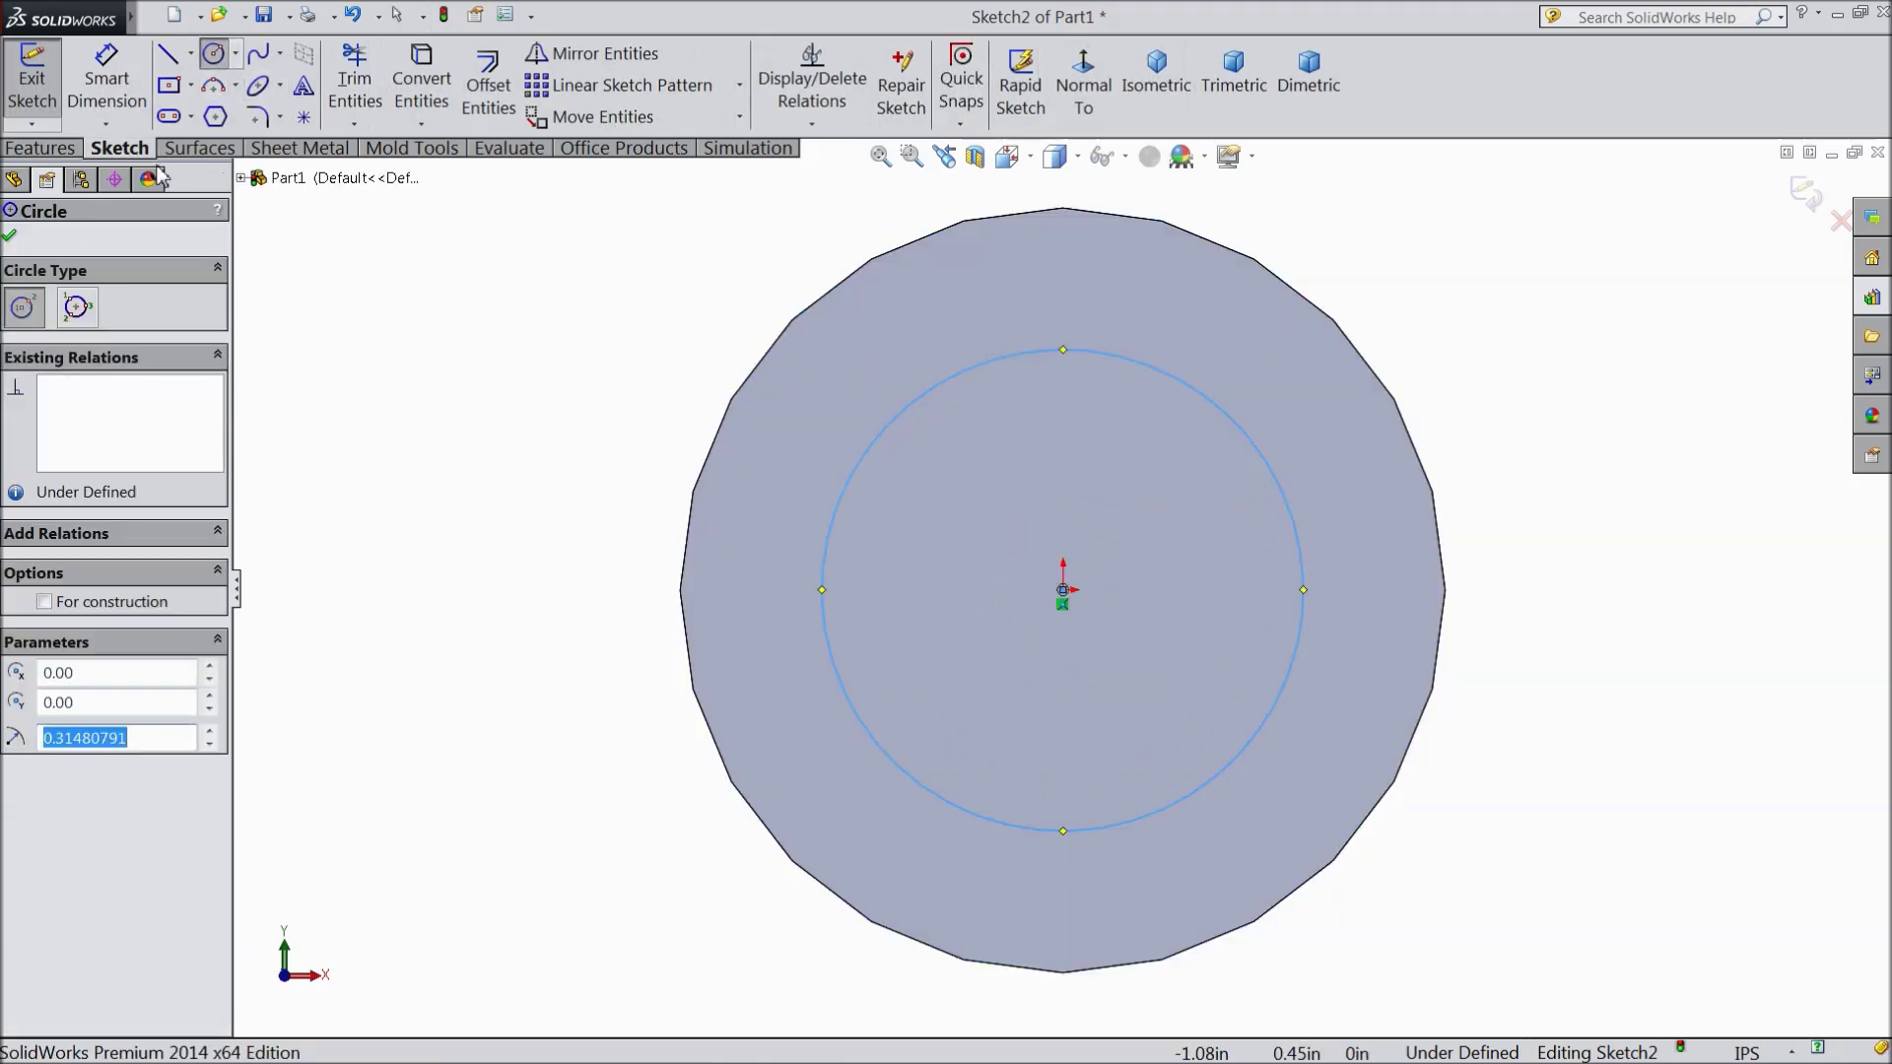
Dimension the end-face circle's diameter to 0.5 in
key("d")
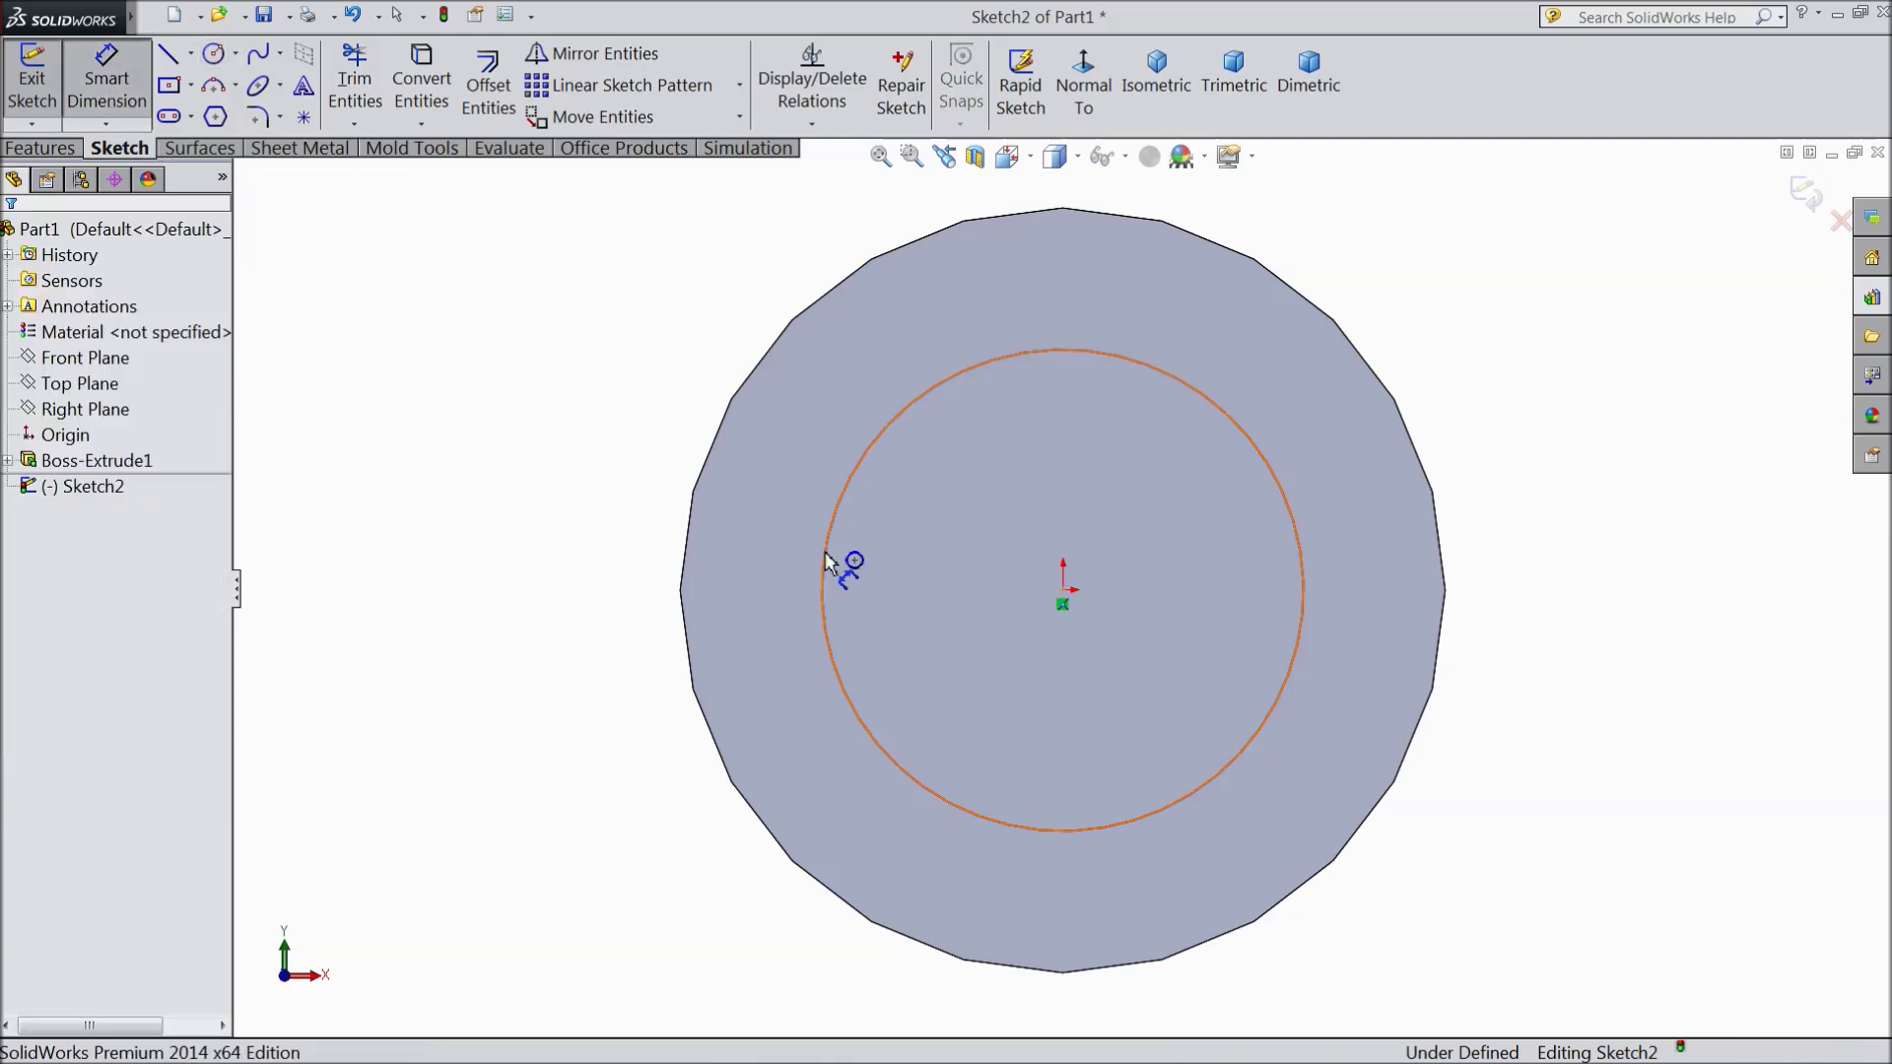
left_click(827, 563)
left_click(558, 583)
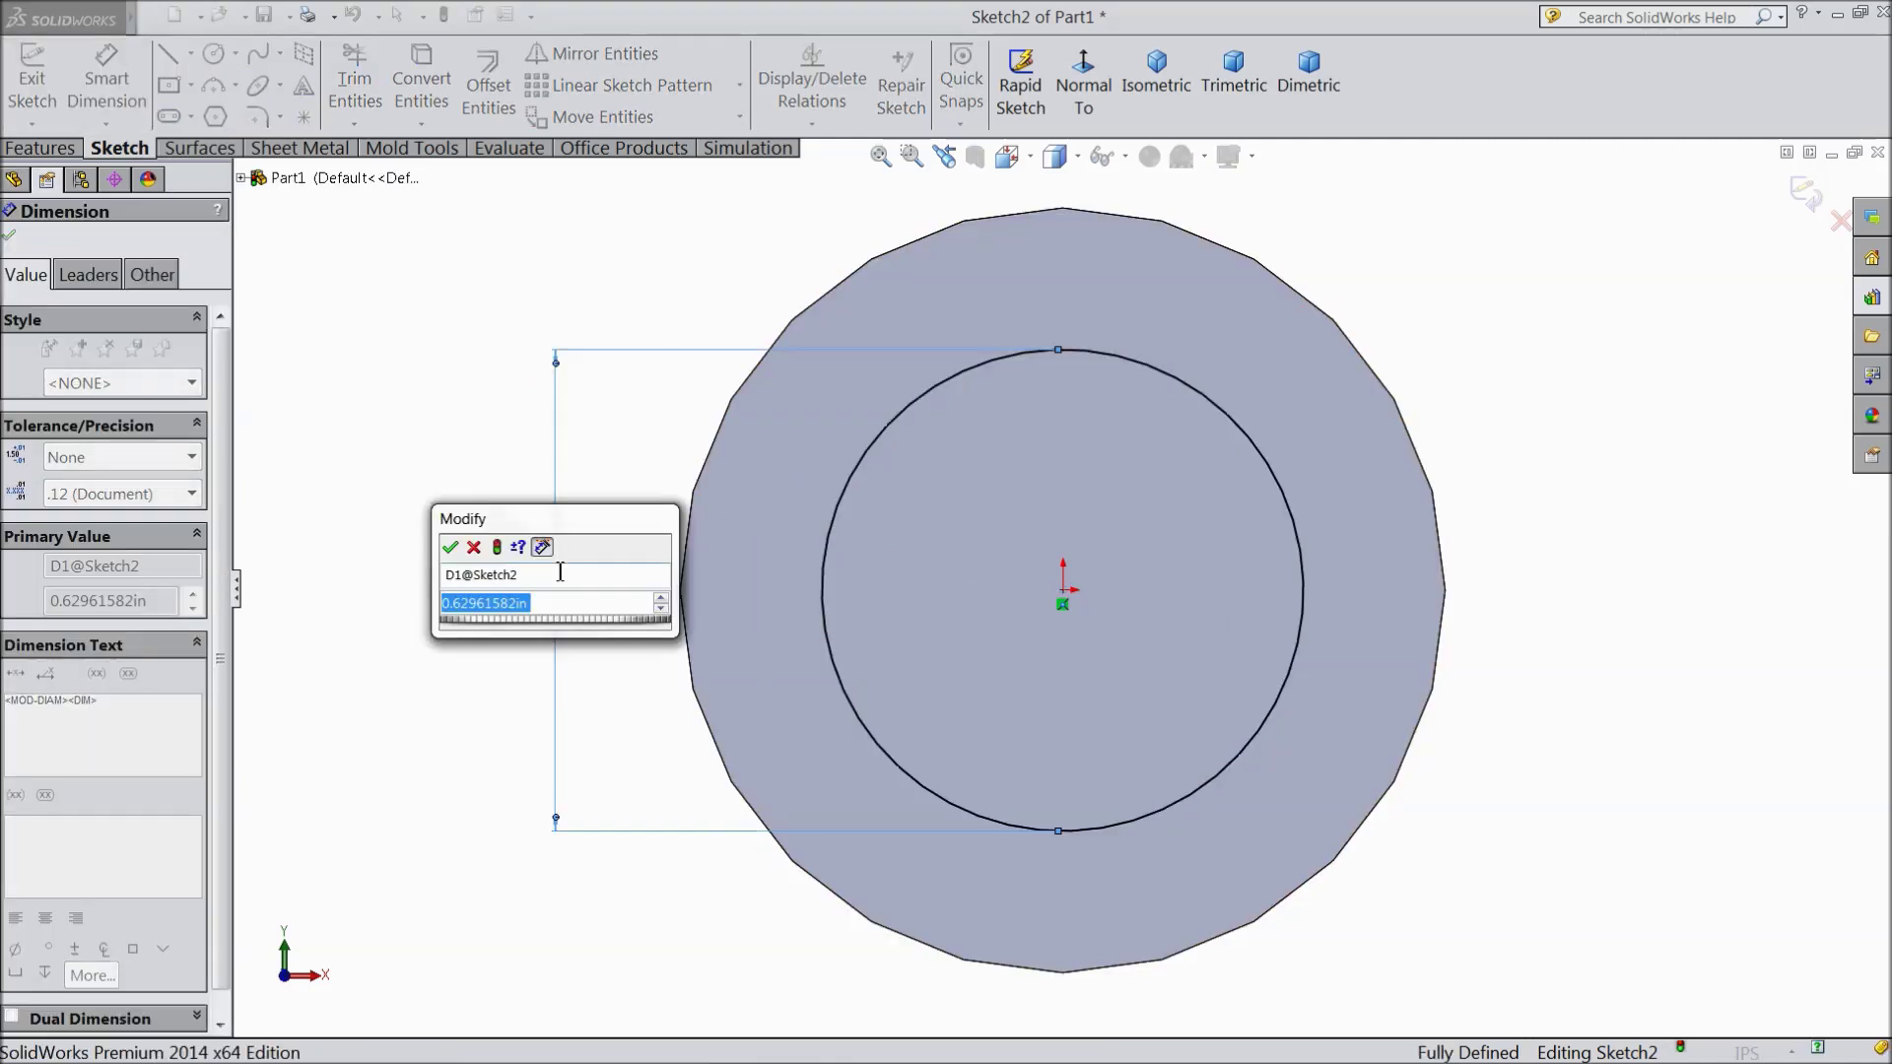
type("0.5")
left_click(450, 546)
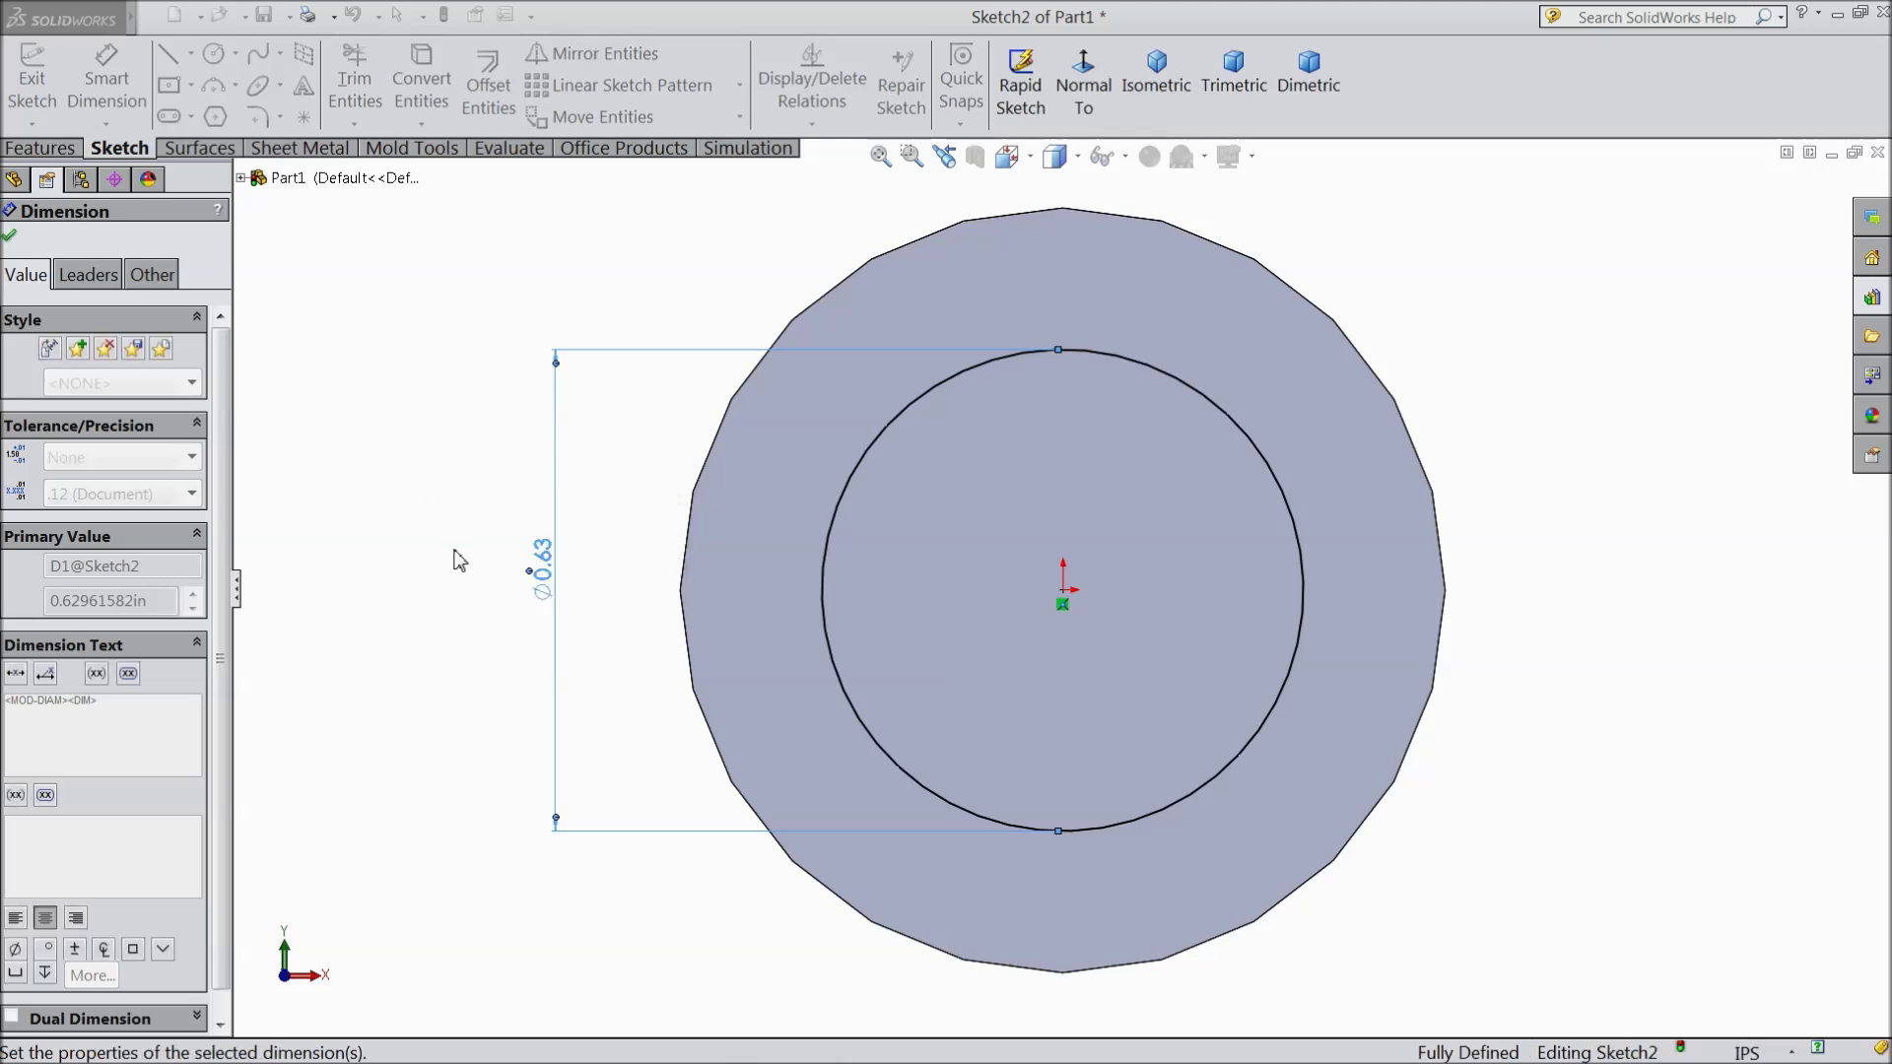
key("Escape")
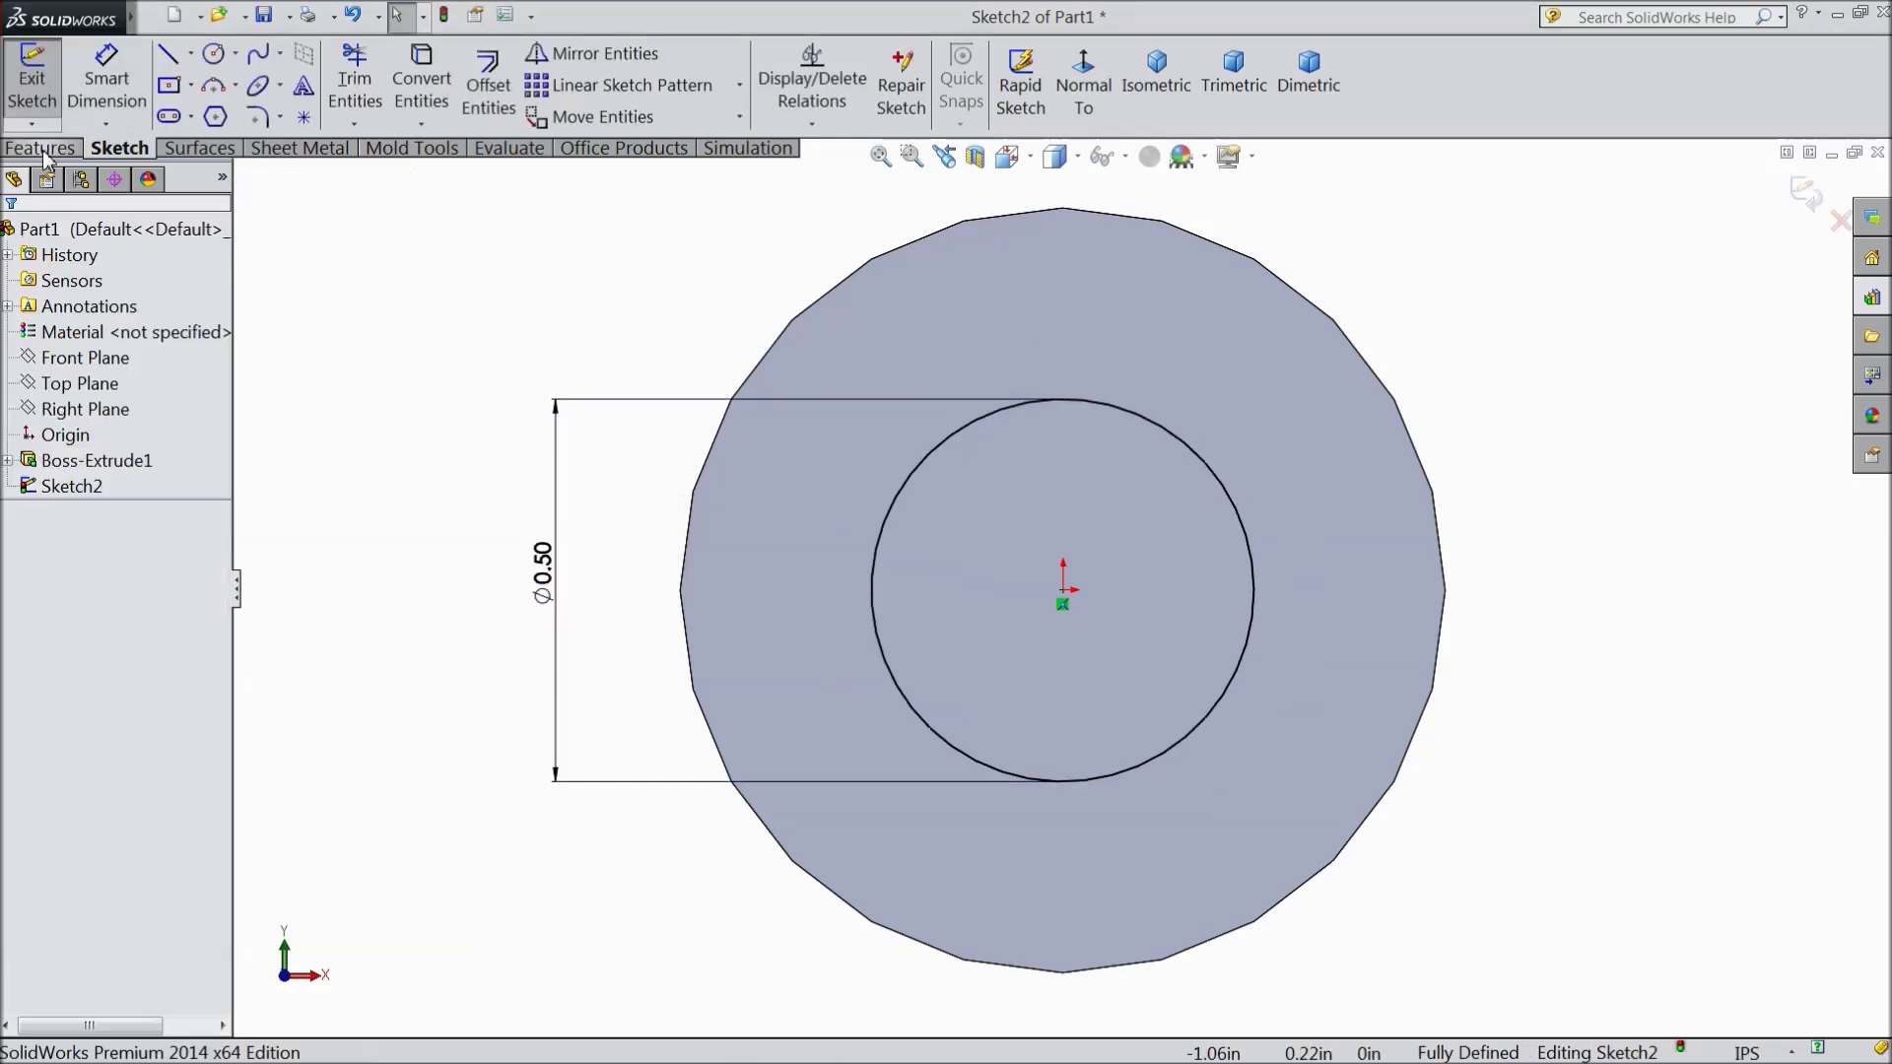
left_click(40, 148)
Extrude the Ø0.5 in circle 9 in to form the thinner shaft section
left_click(49, 98)
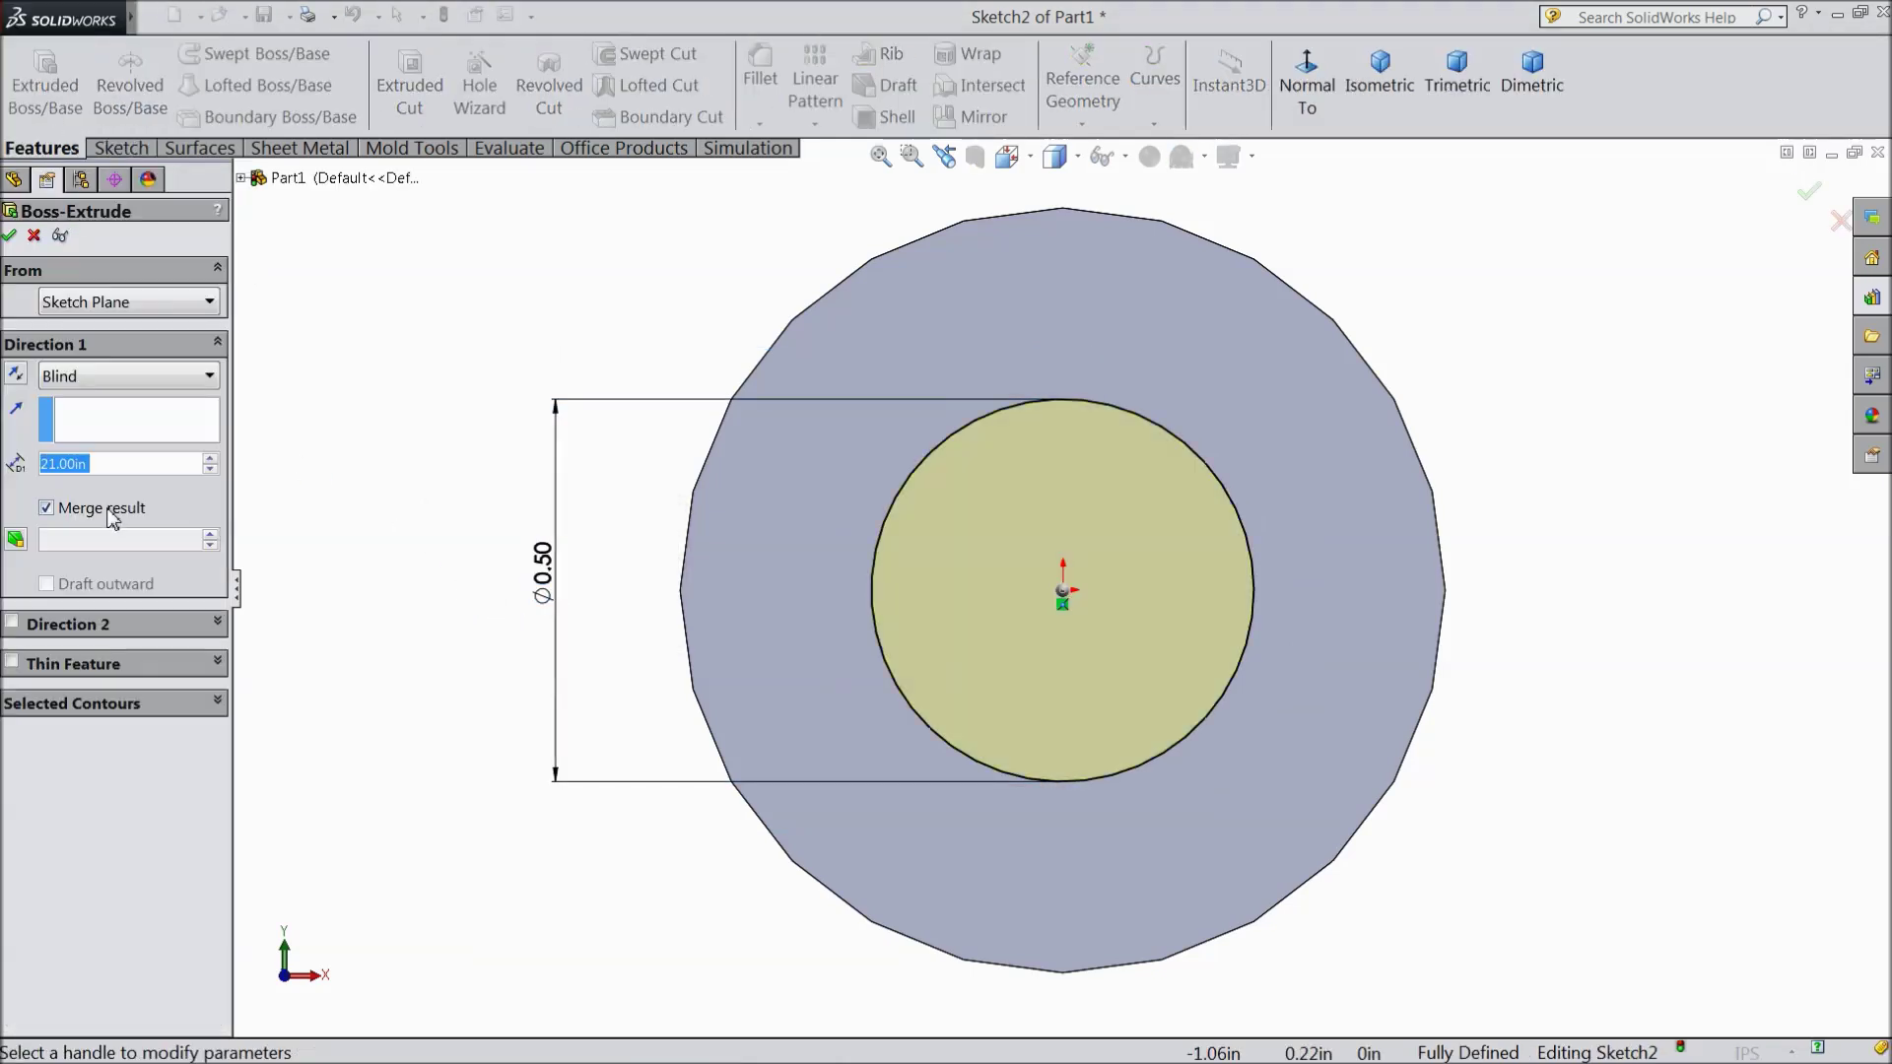
type("9")
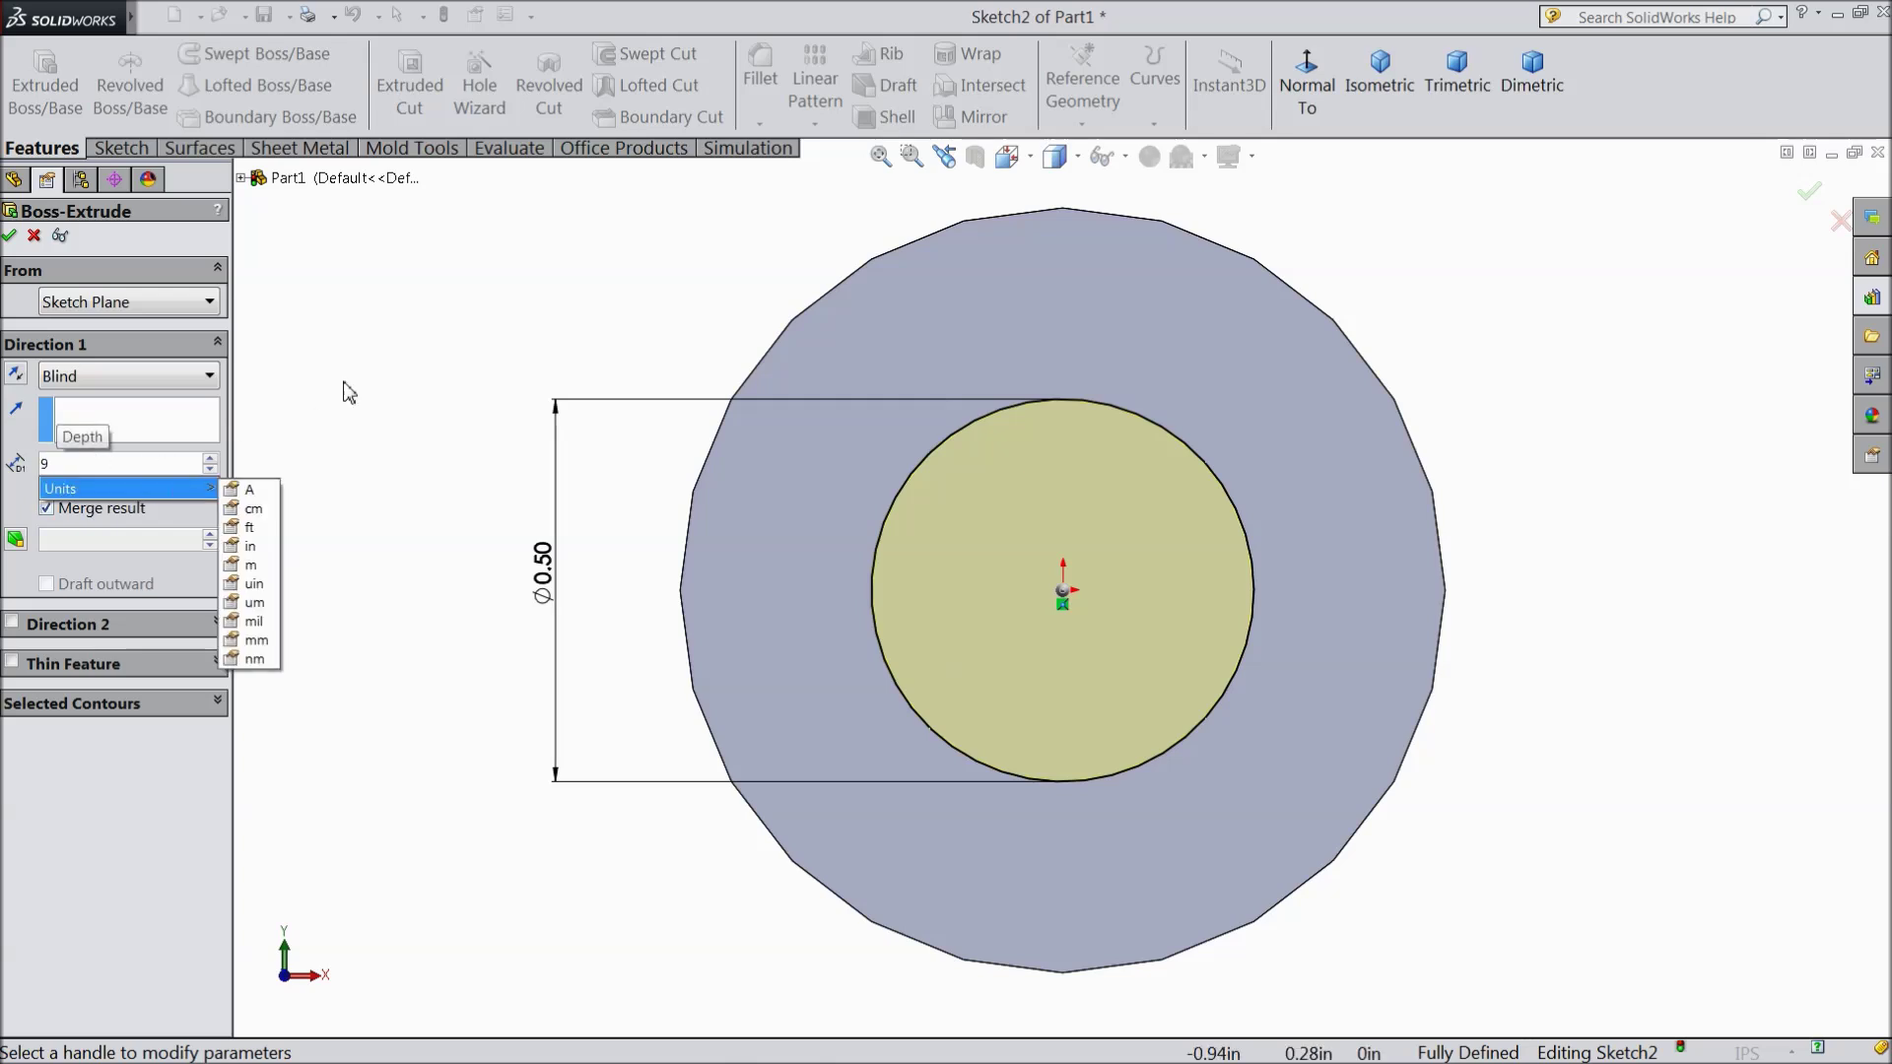
key("Return")
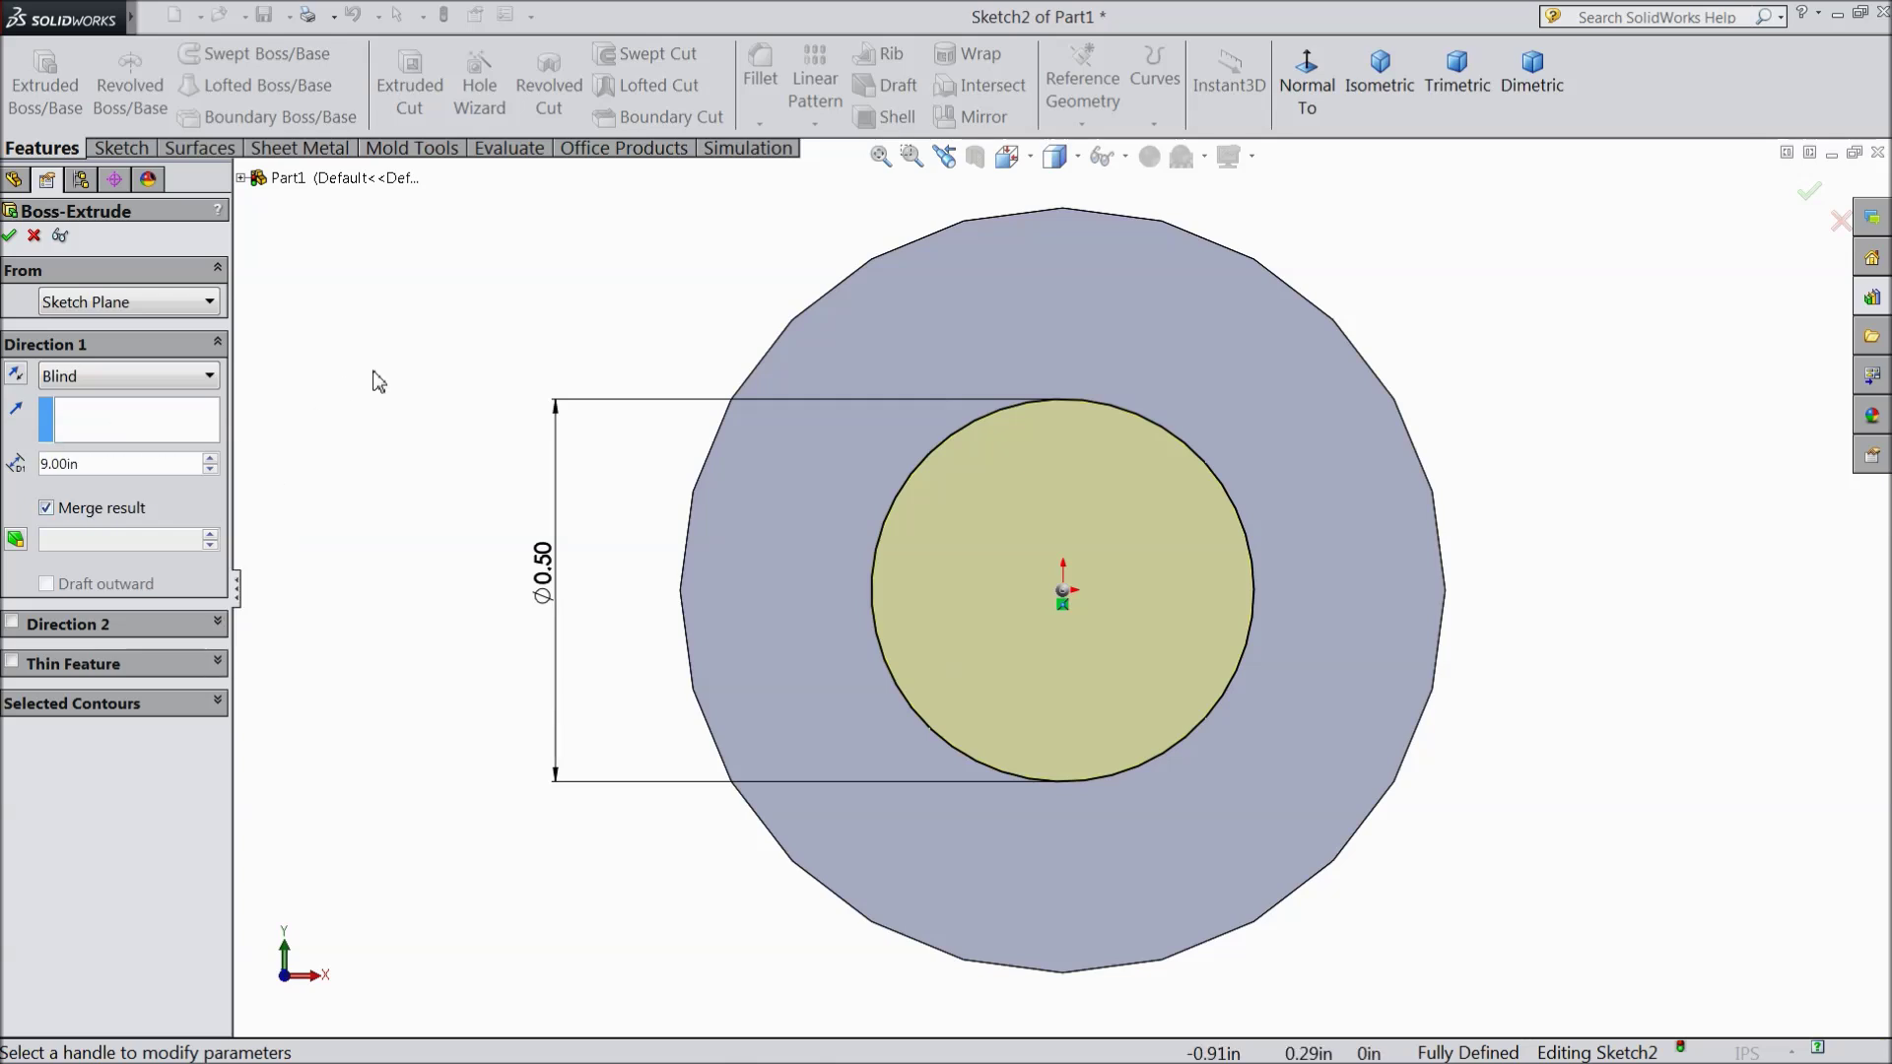
left_click(9, 236)
key("f")
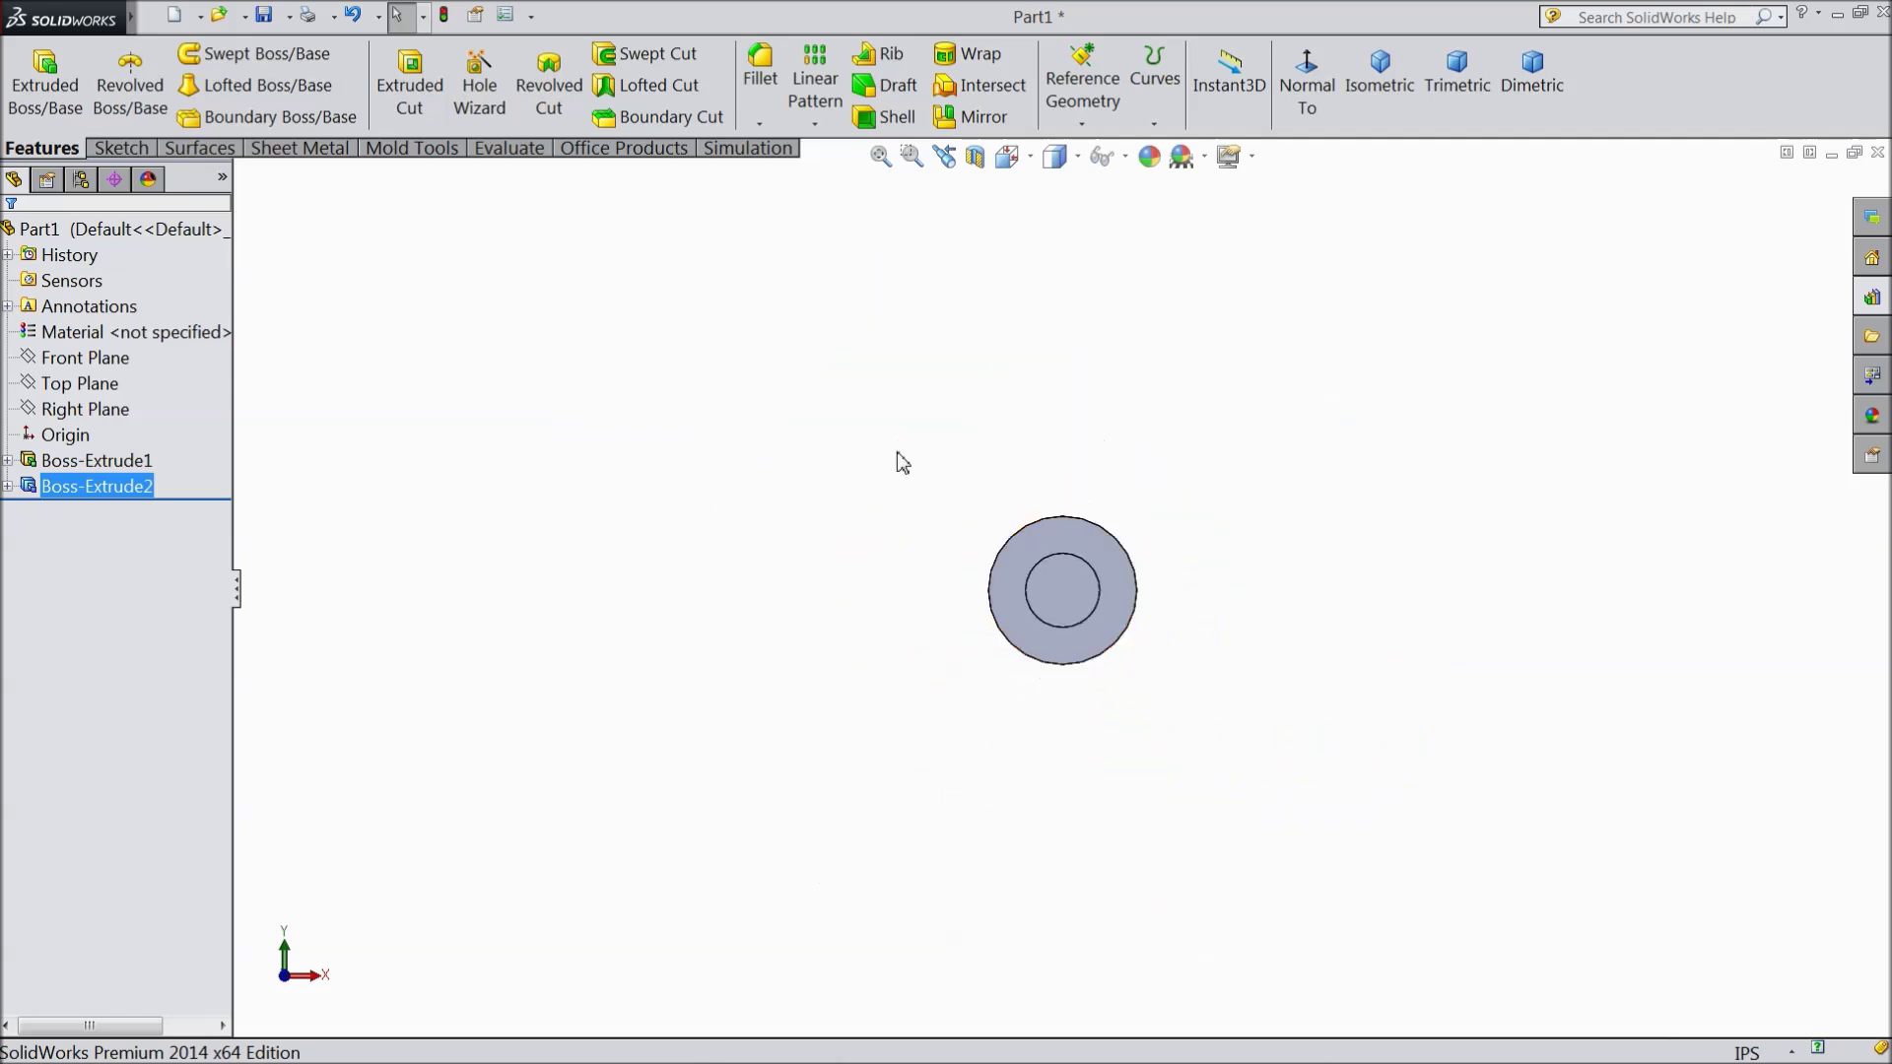
middle_click_drag(1009, 528, 920, 641)
Sketch an origin-centred circle larger than the thick rod's end face
scroll(1113, 621, "up", 2)
scroll(1232, 522, "down", 4)
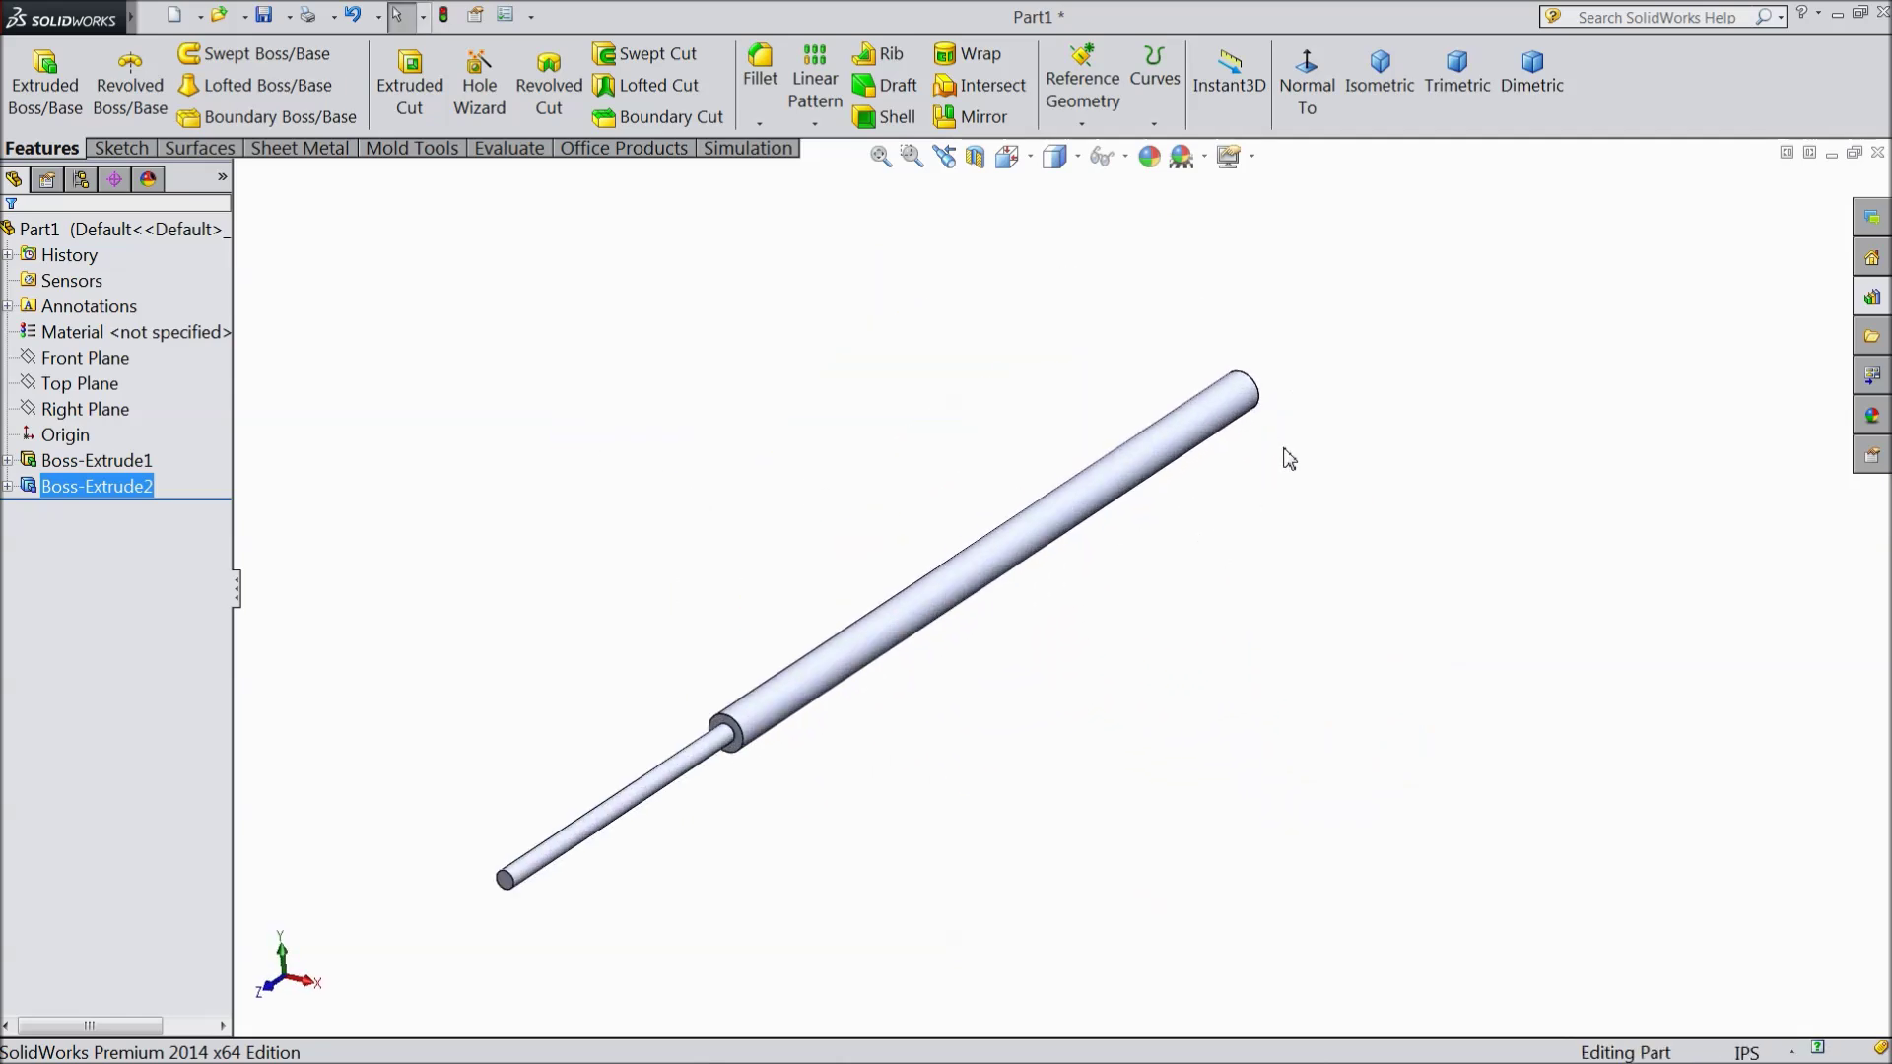
middle_click_drag(1288, 459, 904, 772)
scroll(796, 709, "down", 3)
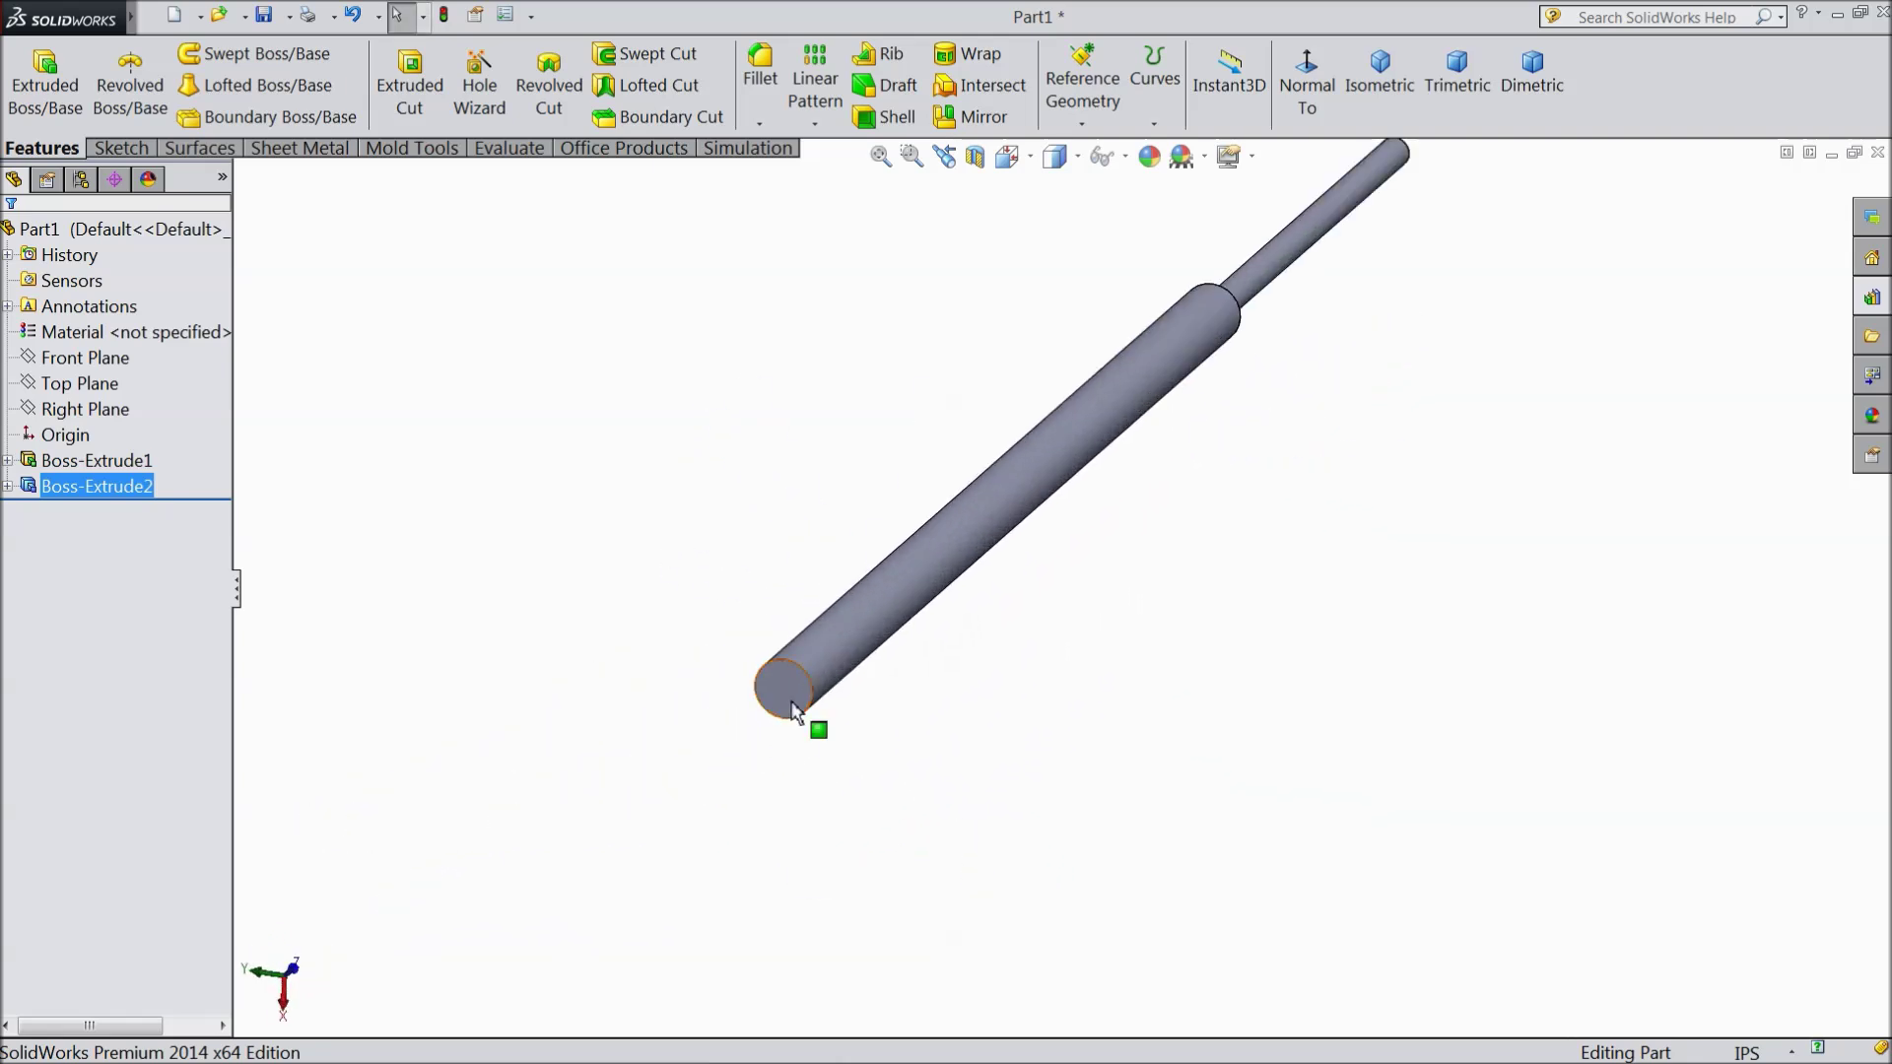
left_click(796, 709)
left_click(879, 647)
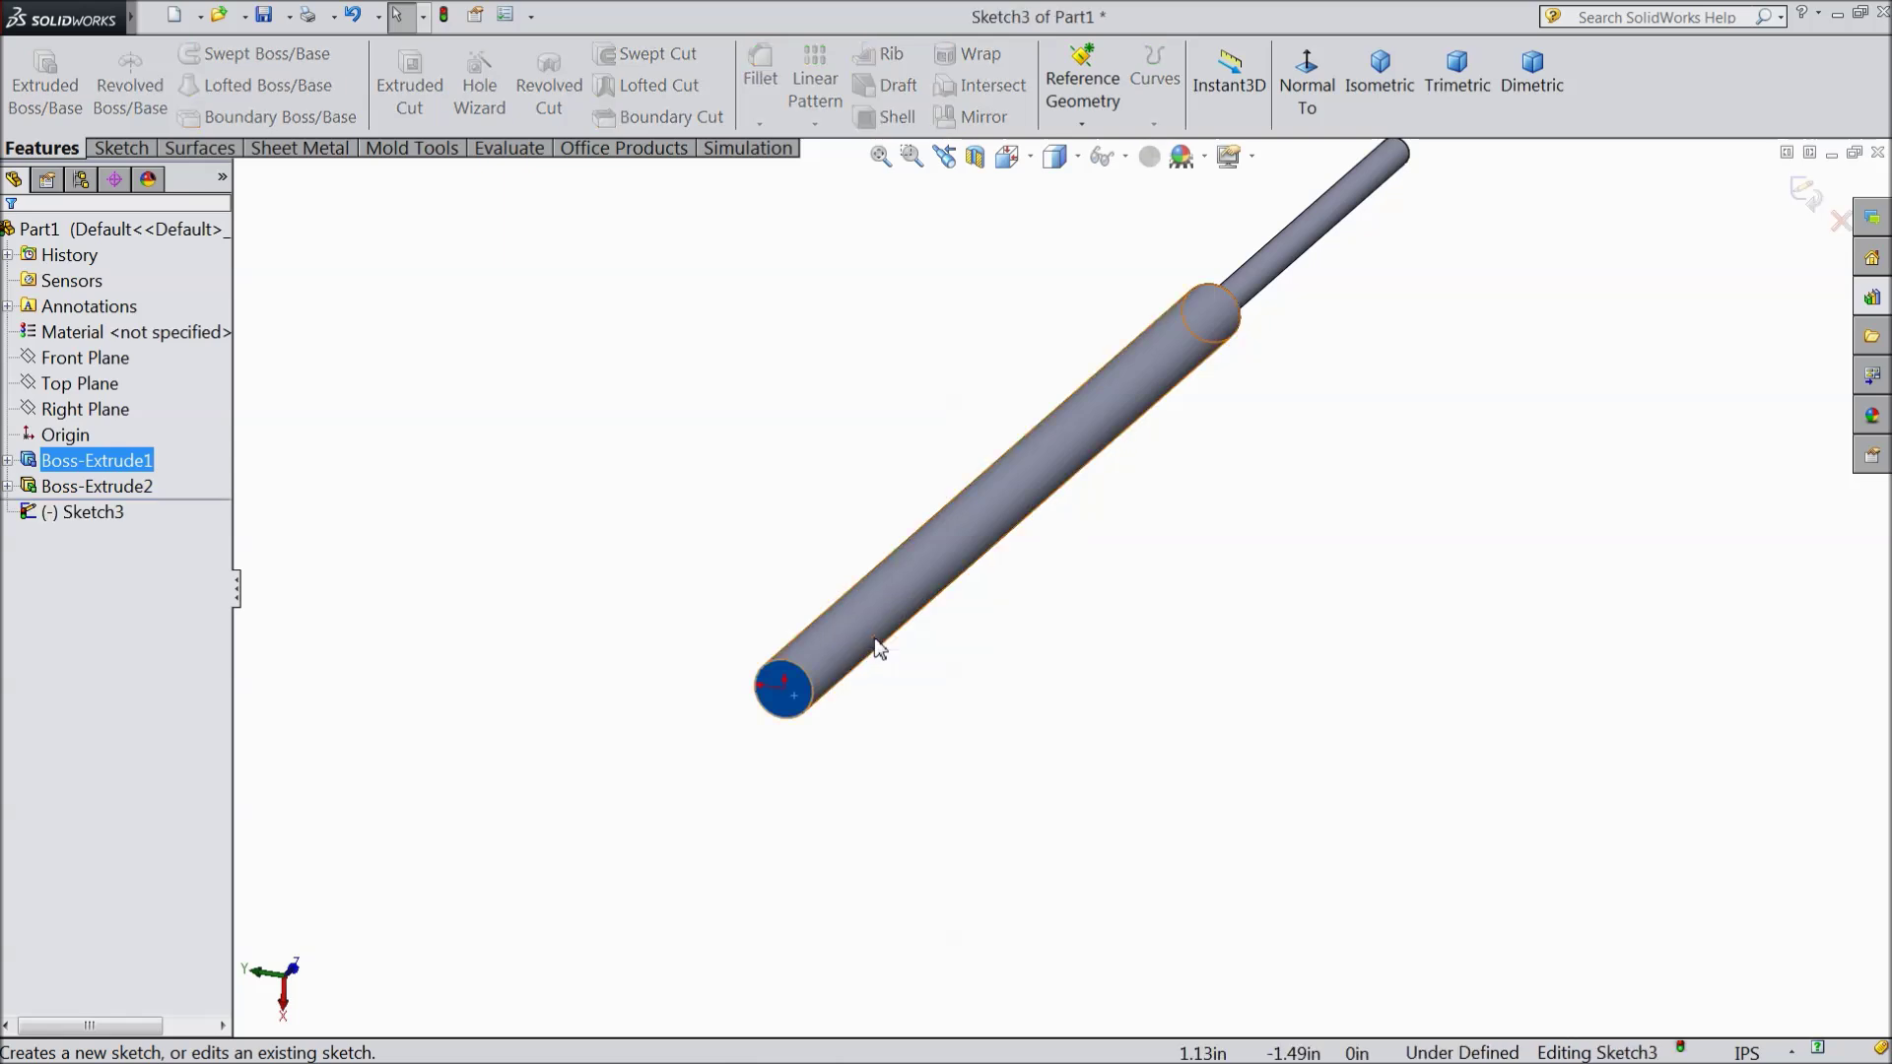
left_click(1309, 96)
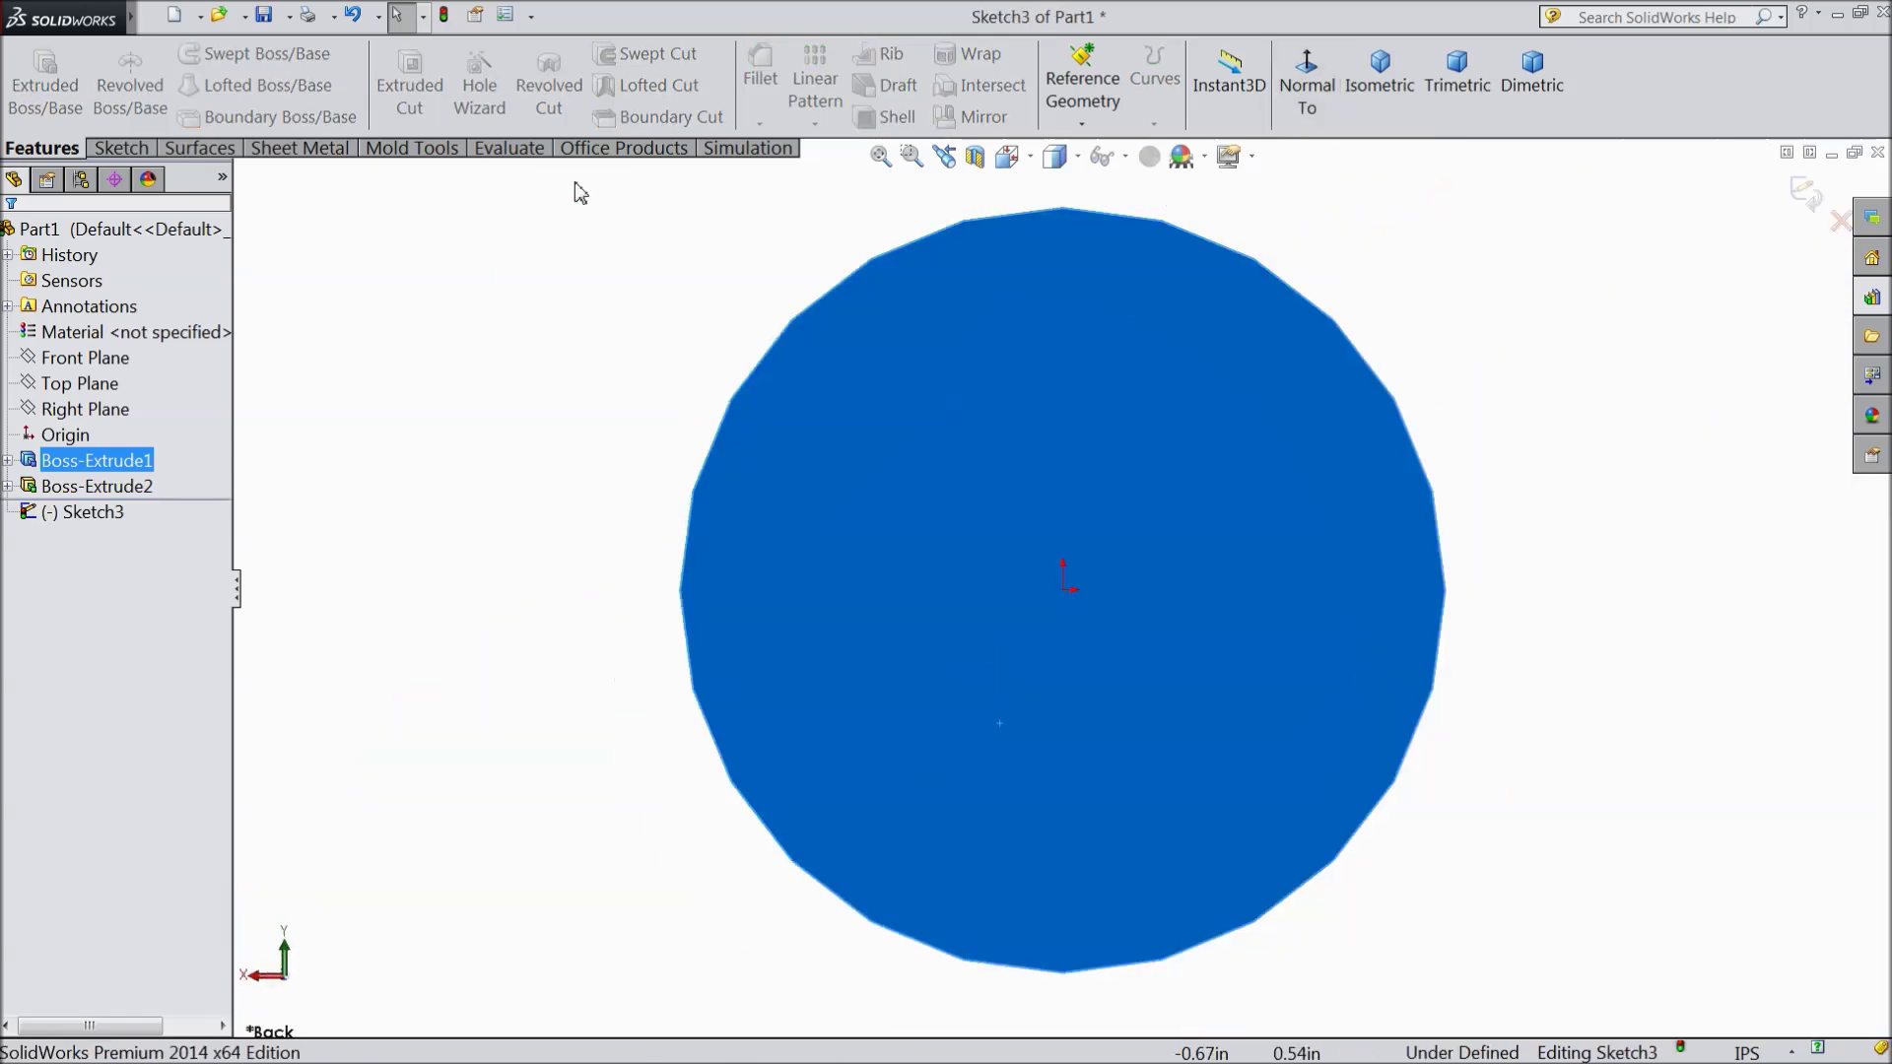
left_click(150, 147)
left_click(212, 53)
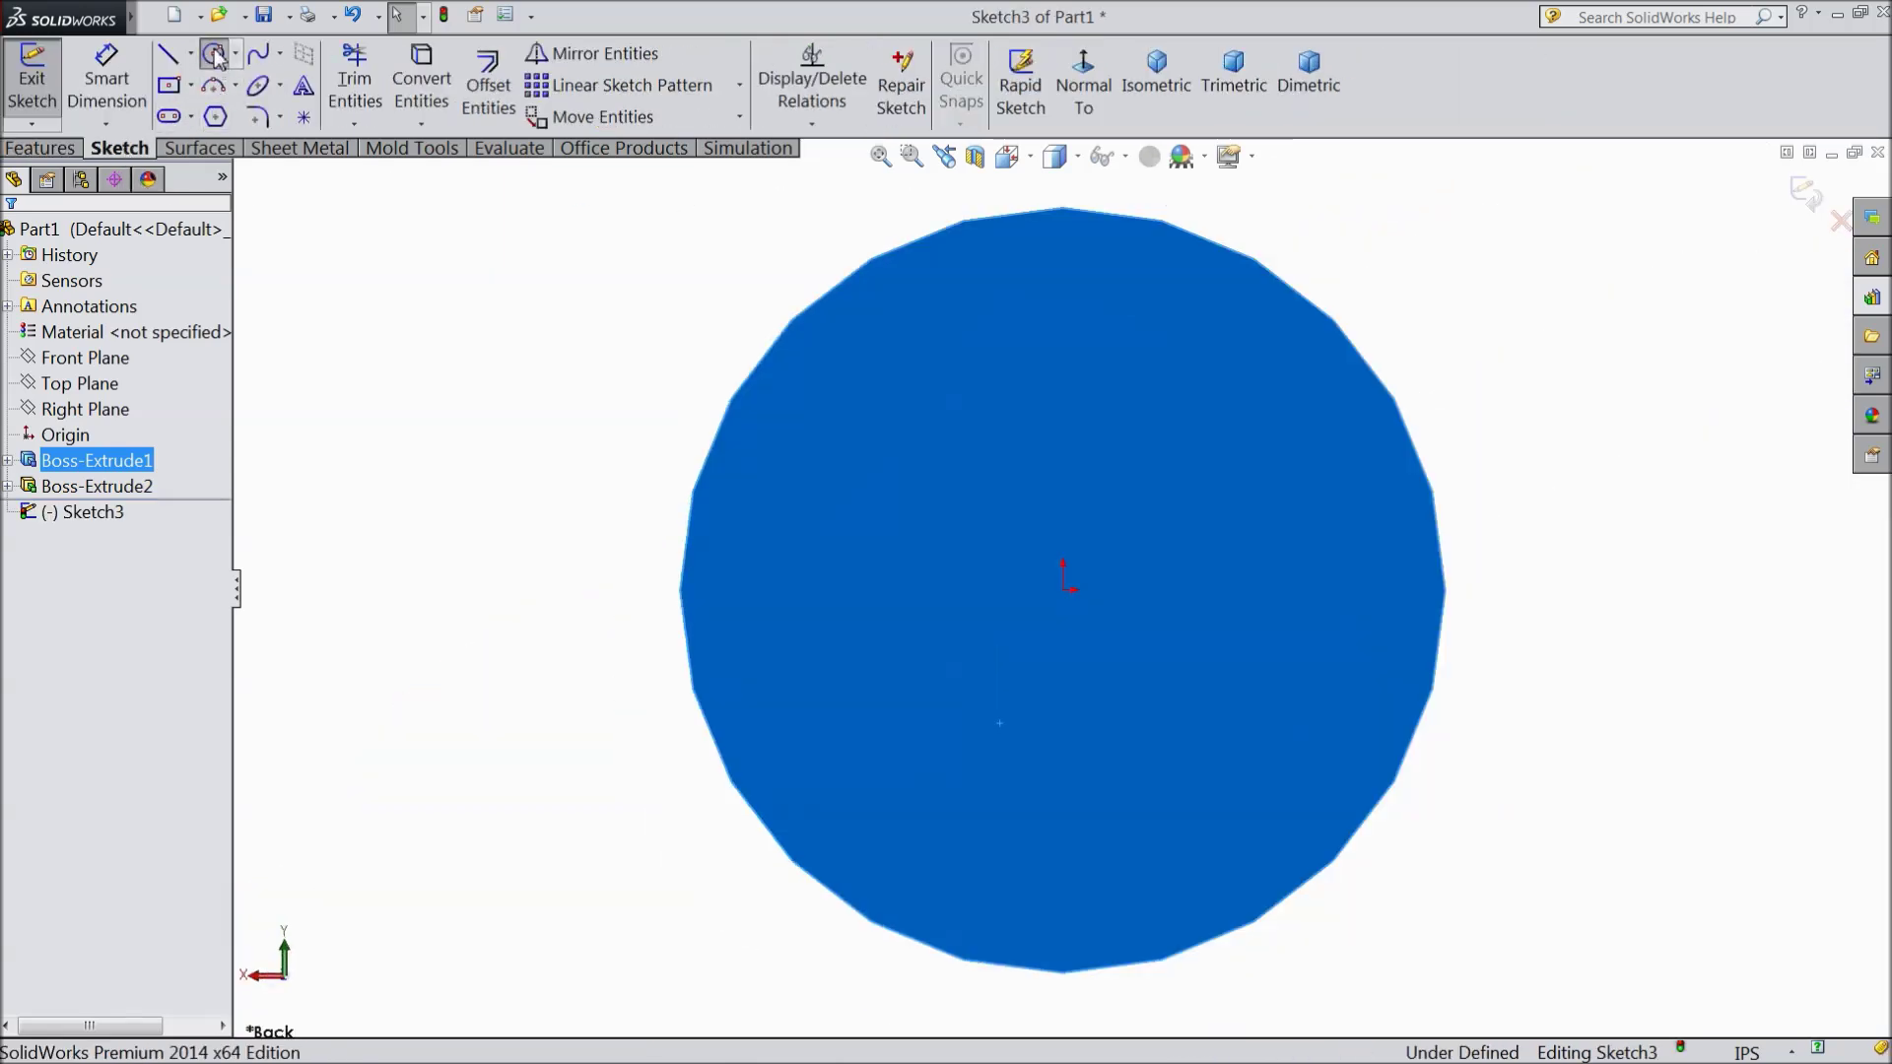
scroll(1064, 591, "up", 4)
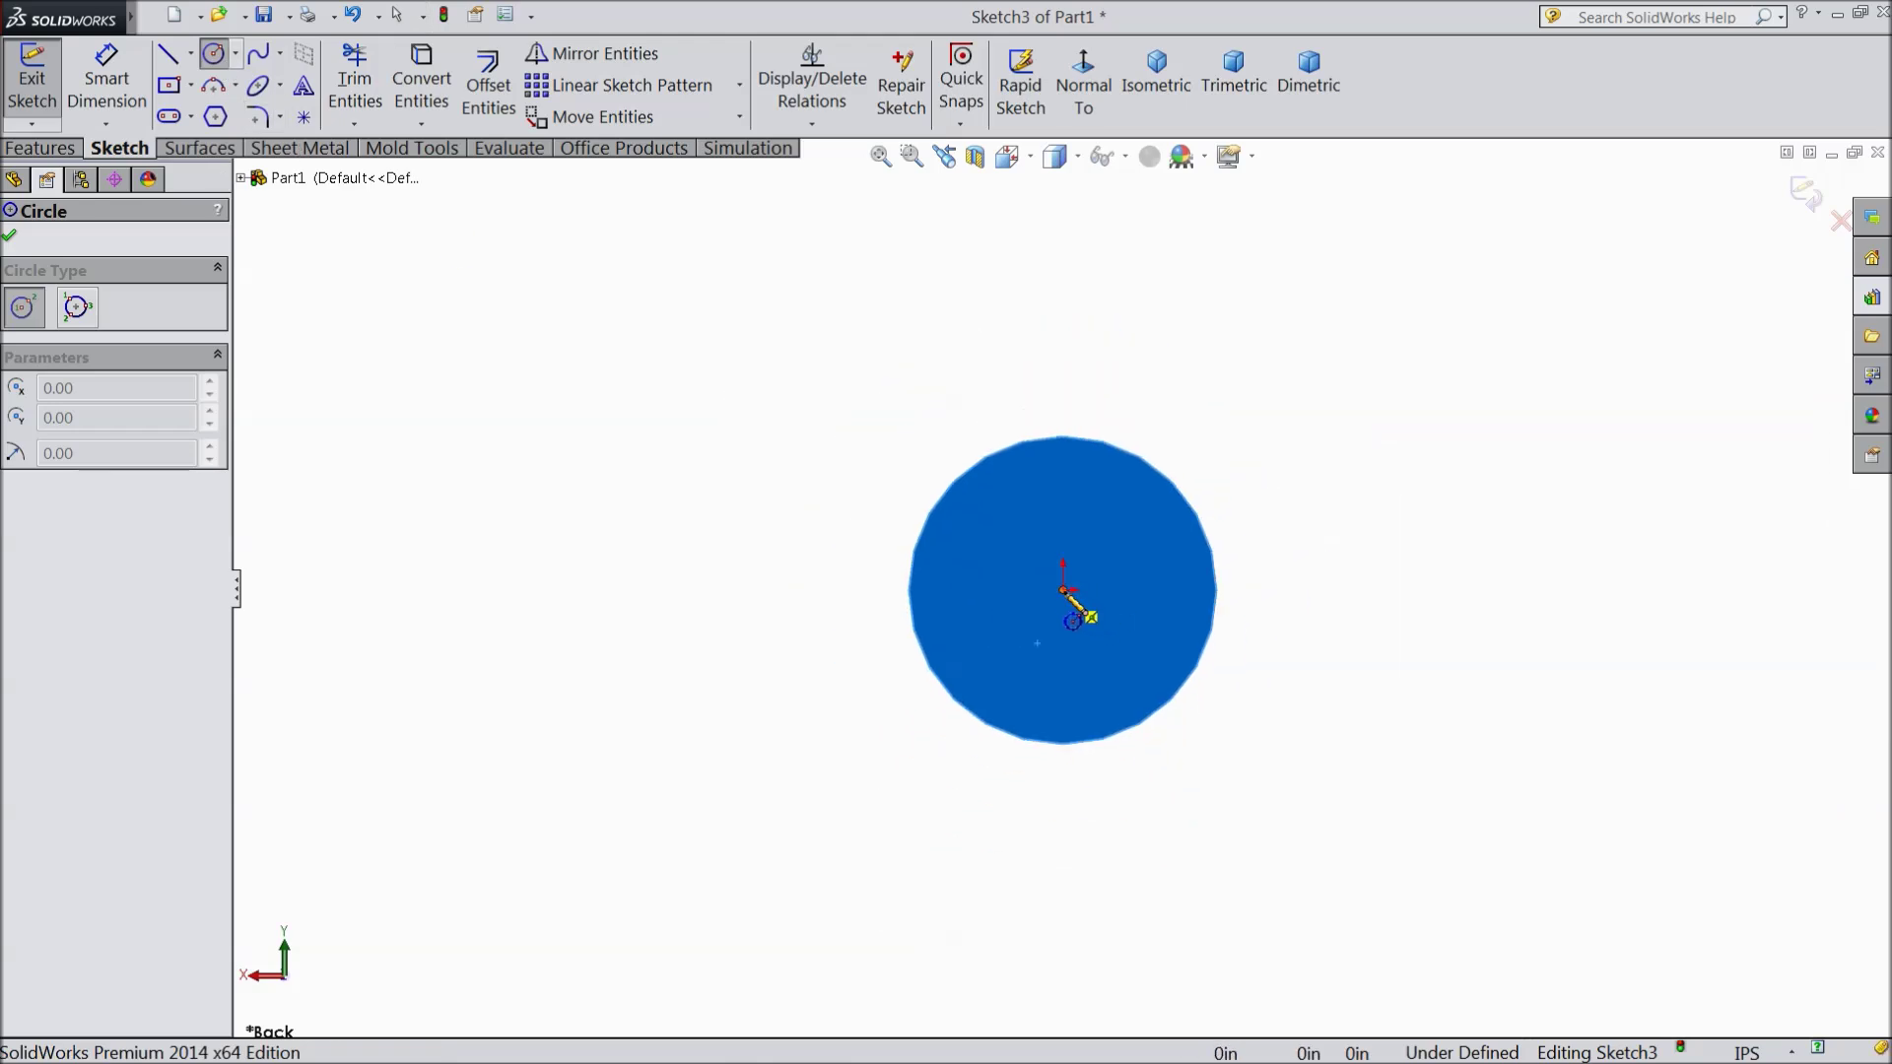
left_click(1062, 590)
left_click(577, 458)
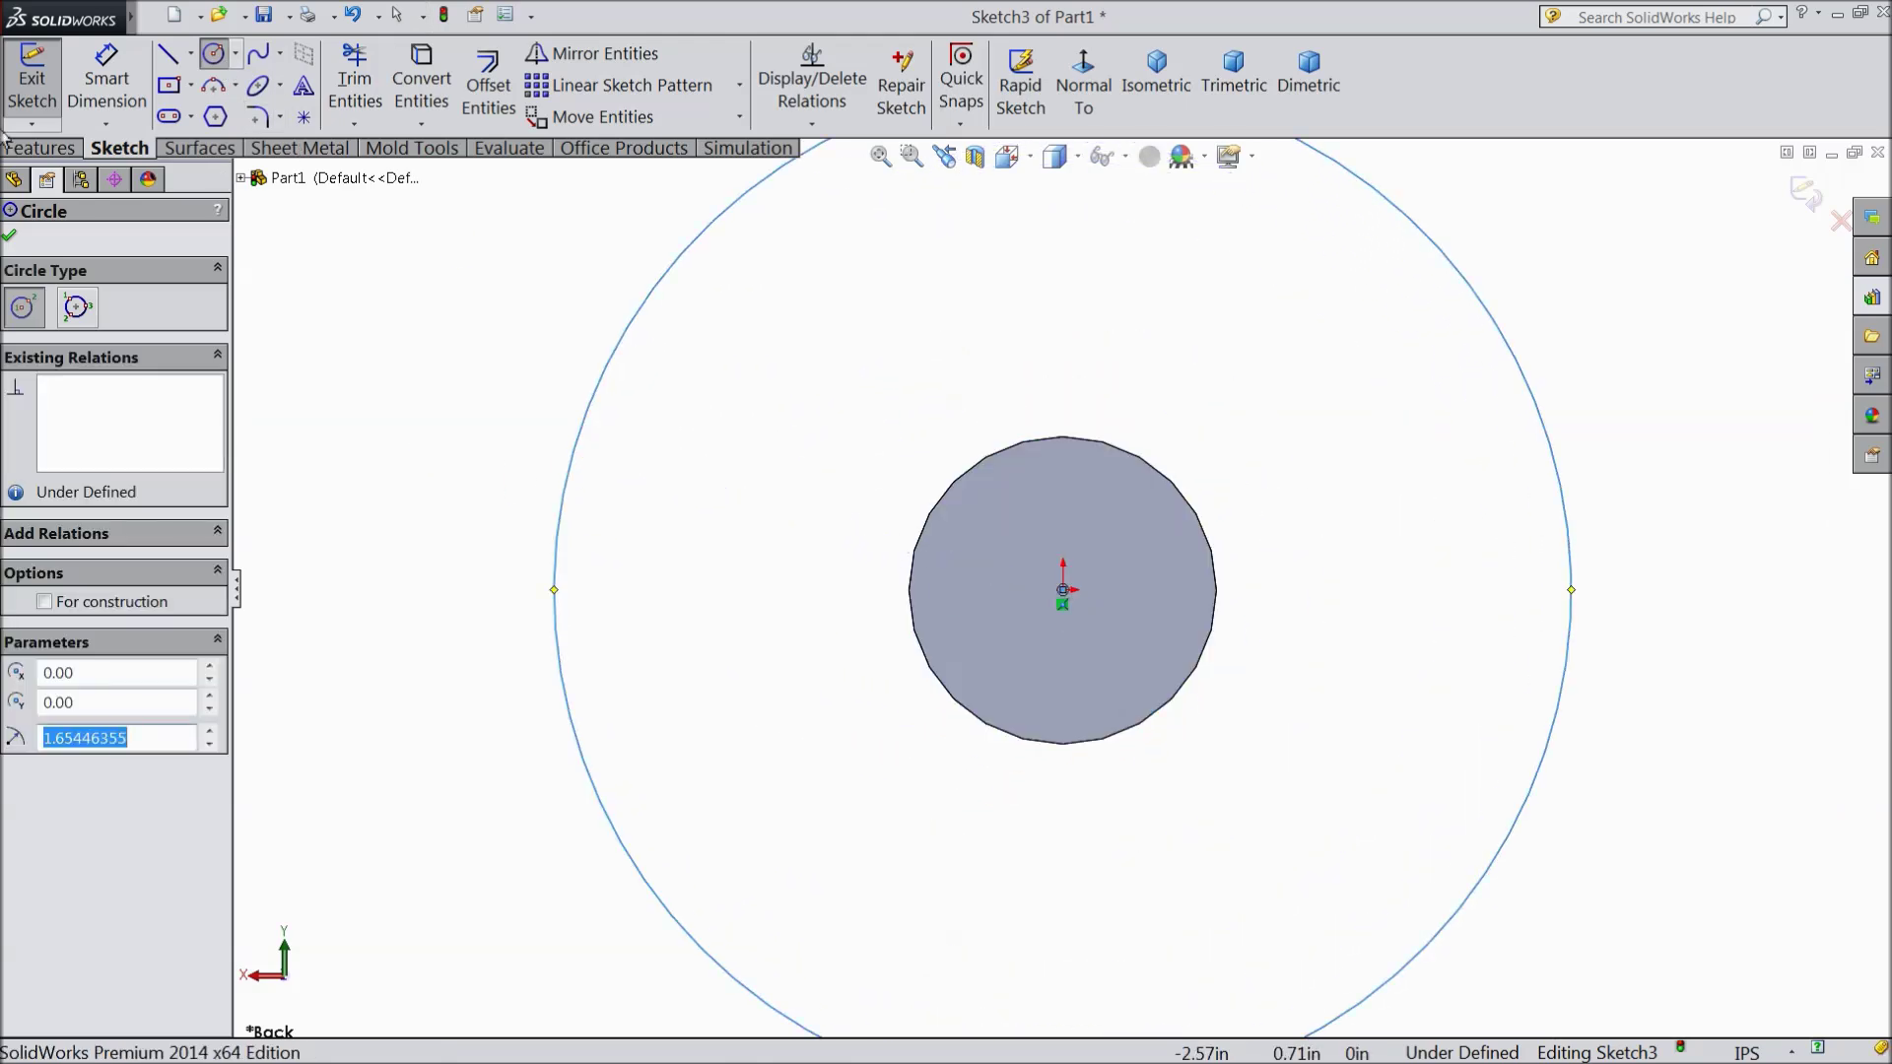
Dimension the large circle's diameter to 9.715 in
left_click(106, 79)
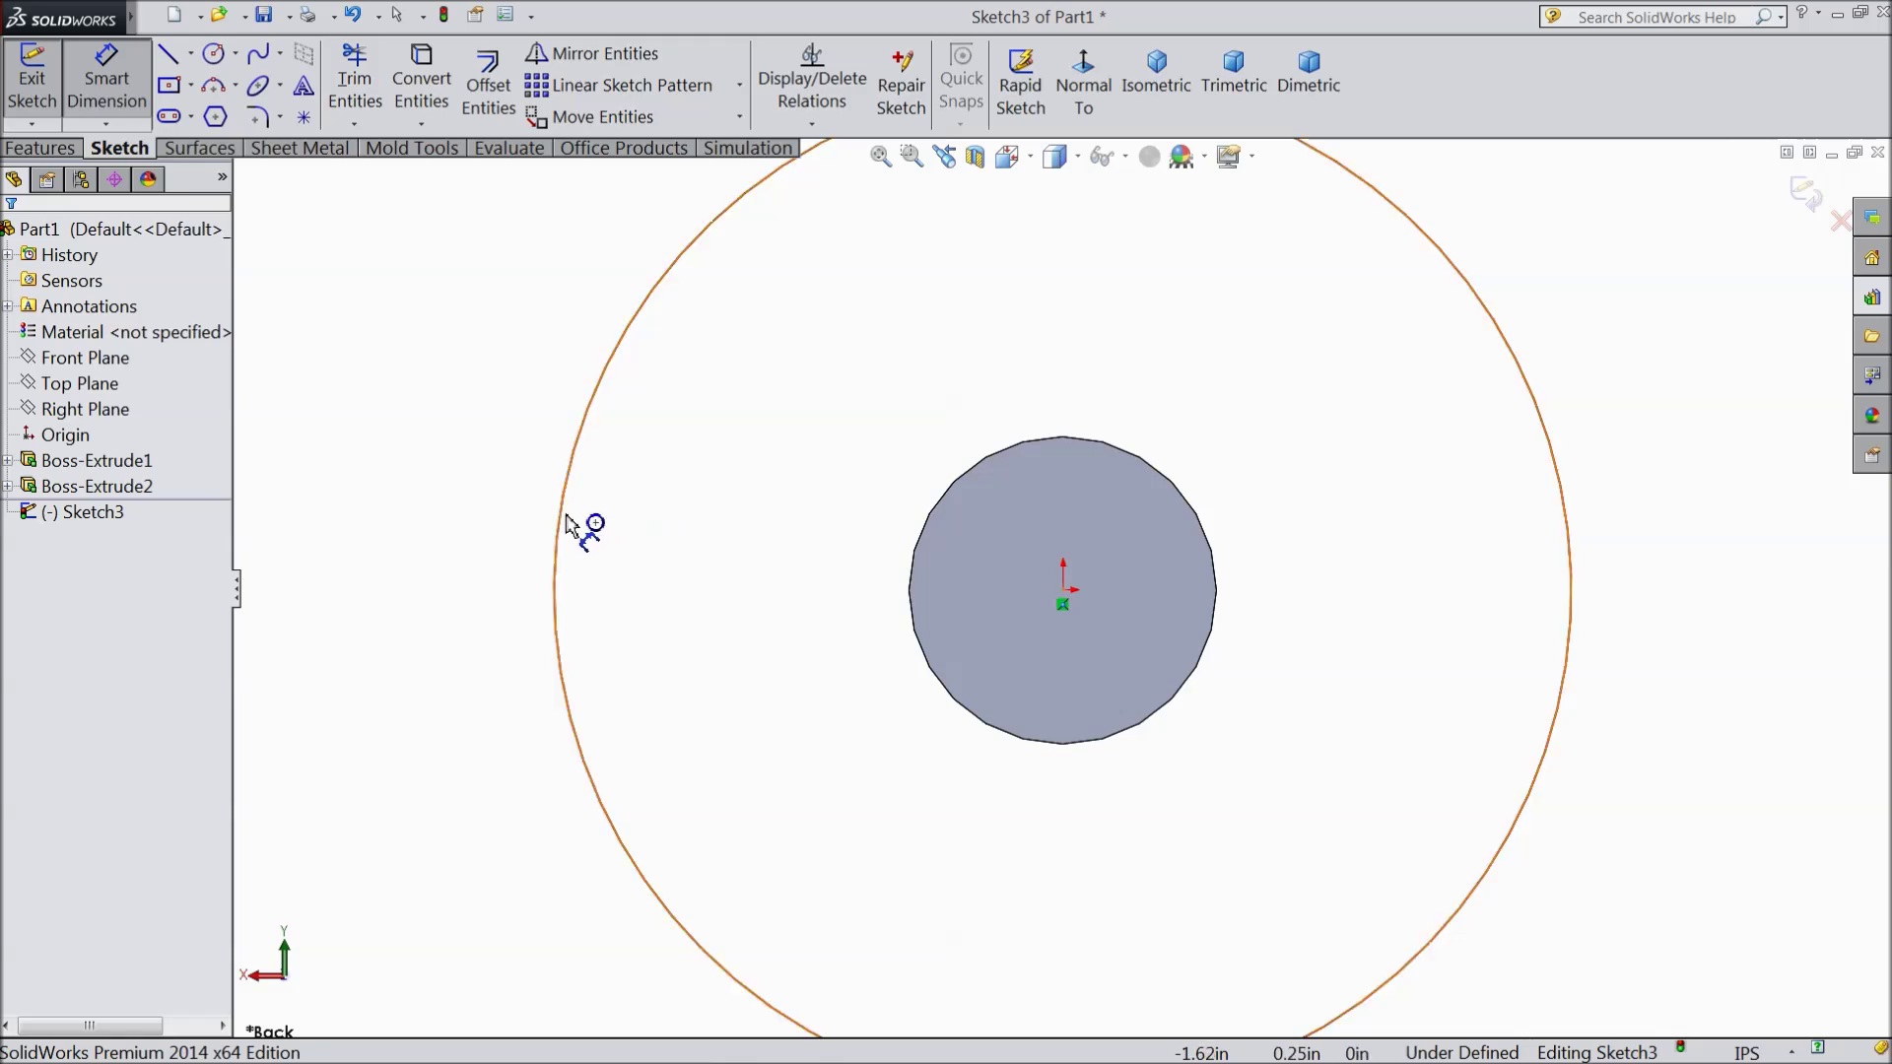
left_click(559, 522)
left_click(443, 576)
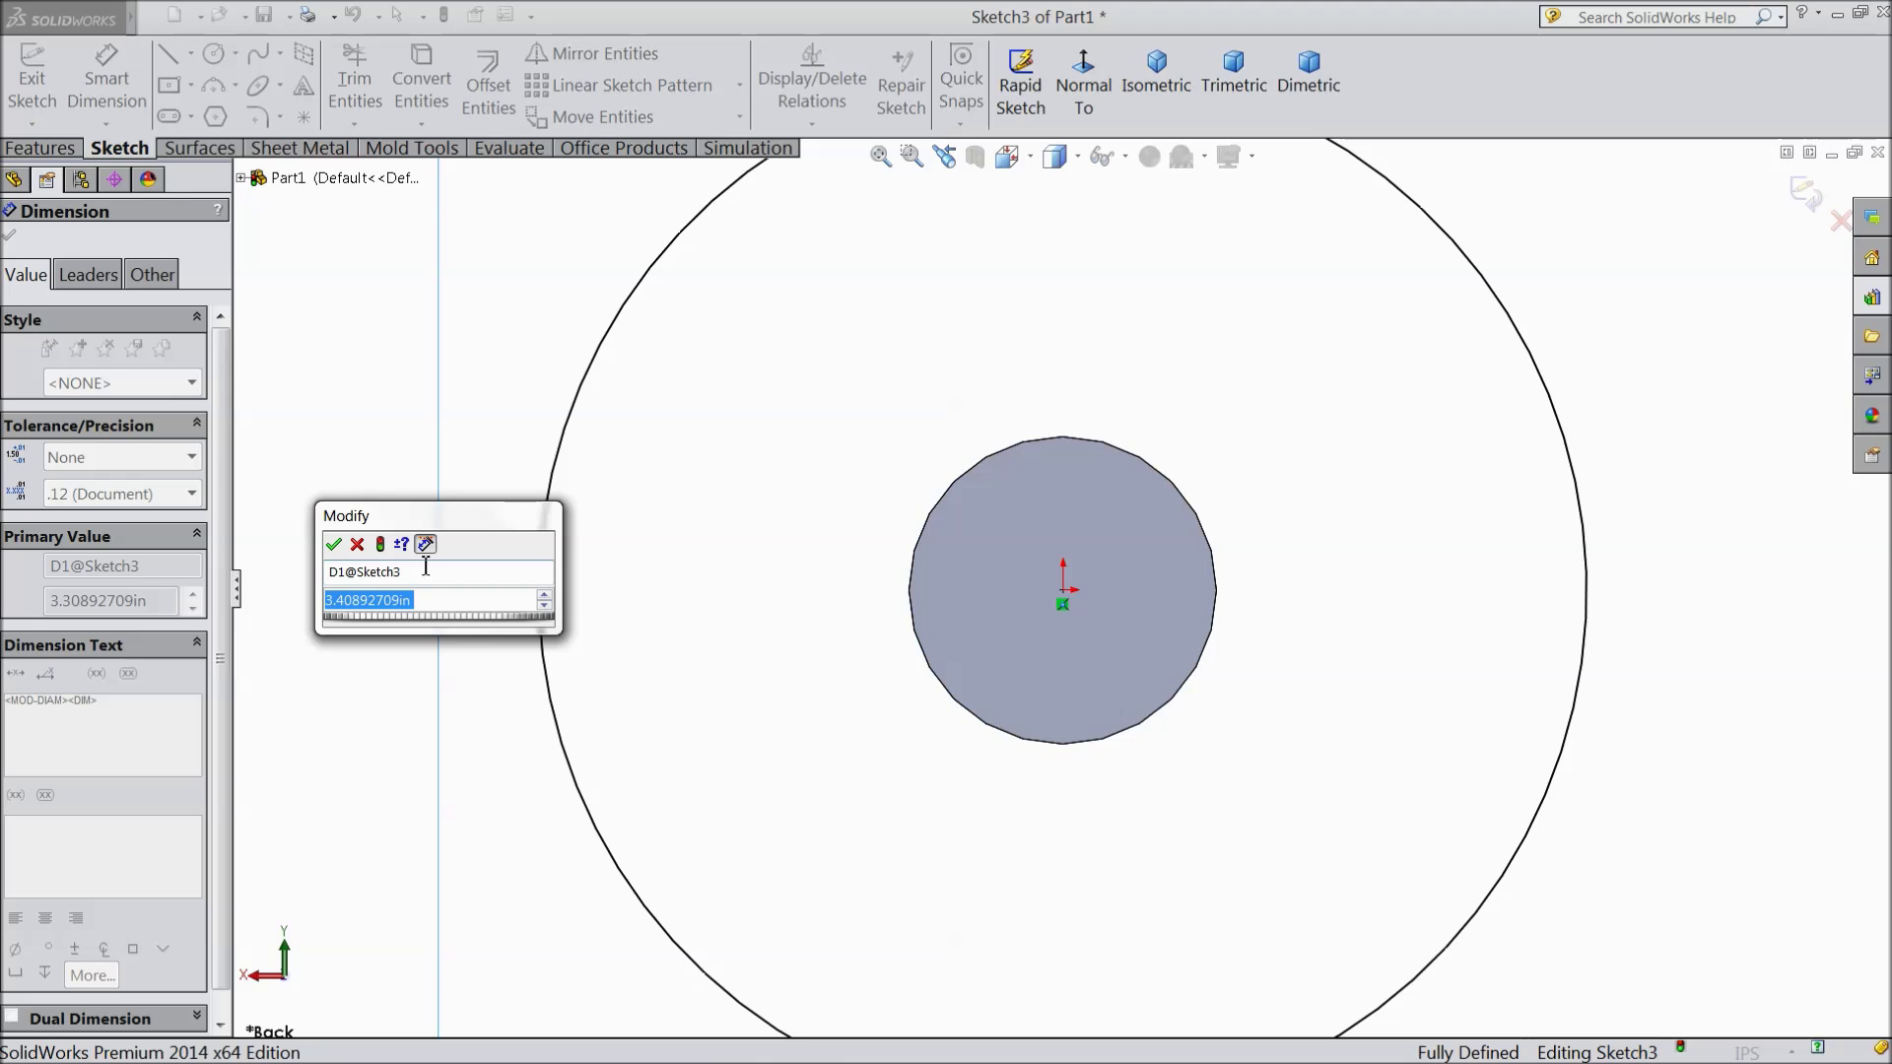
type("9.715")
key("Down")
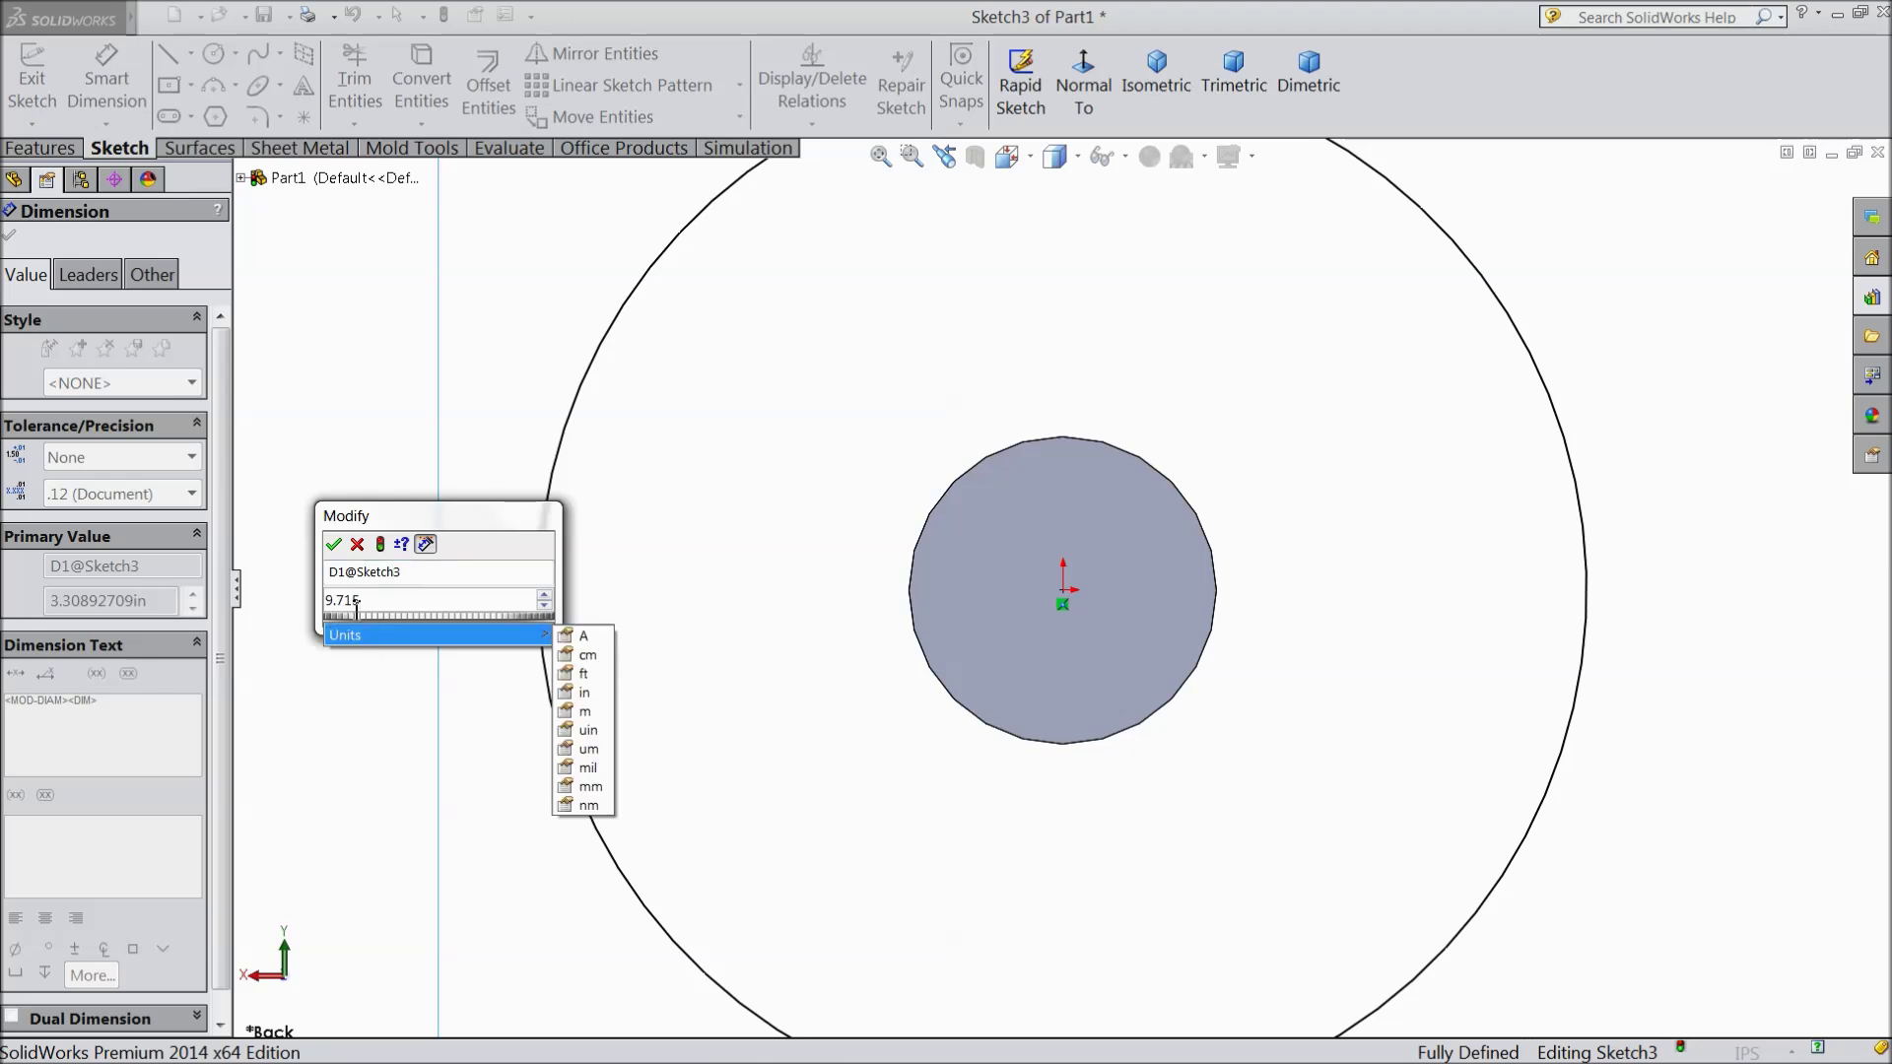
left_click(334, 545)
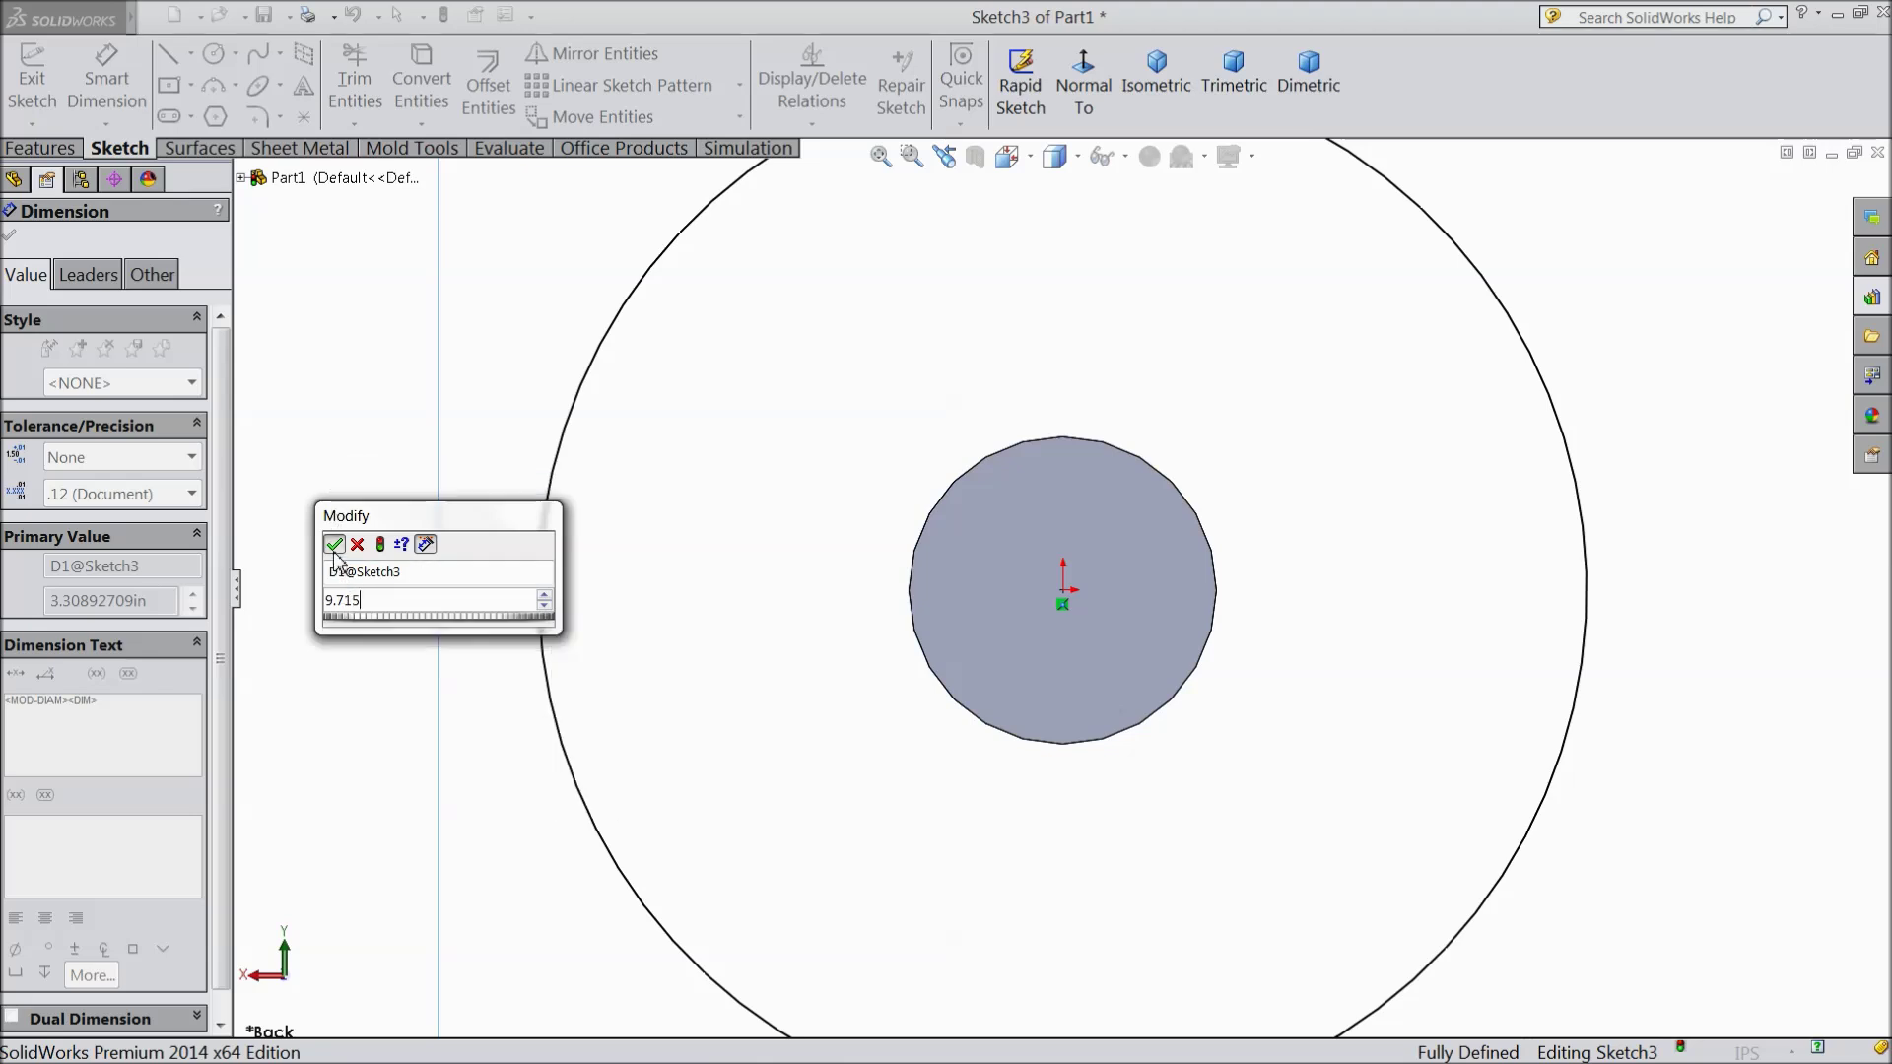
key("f")
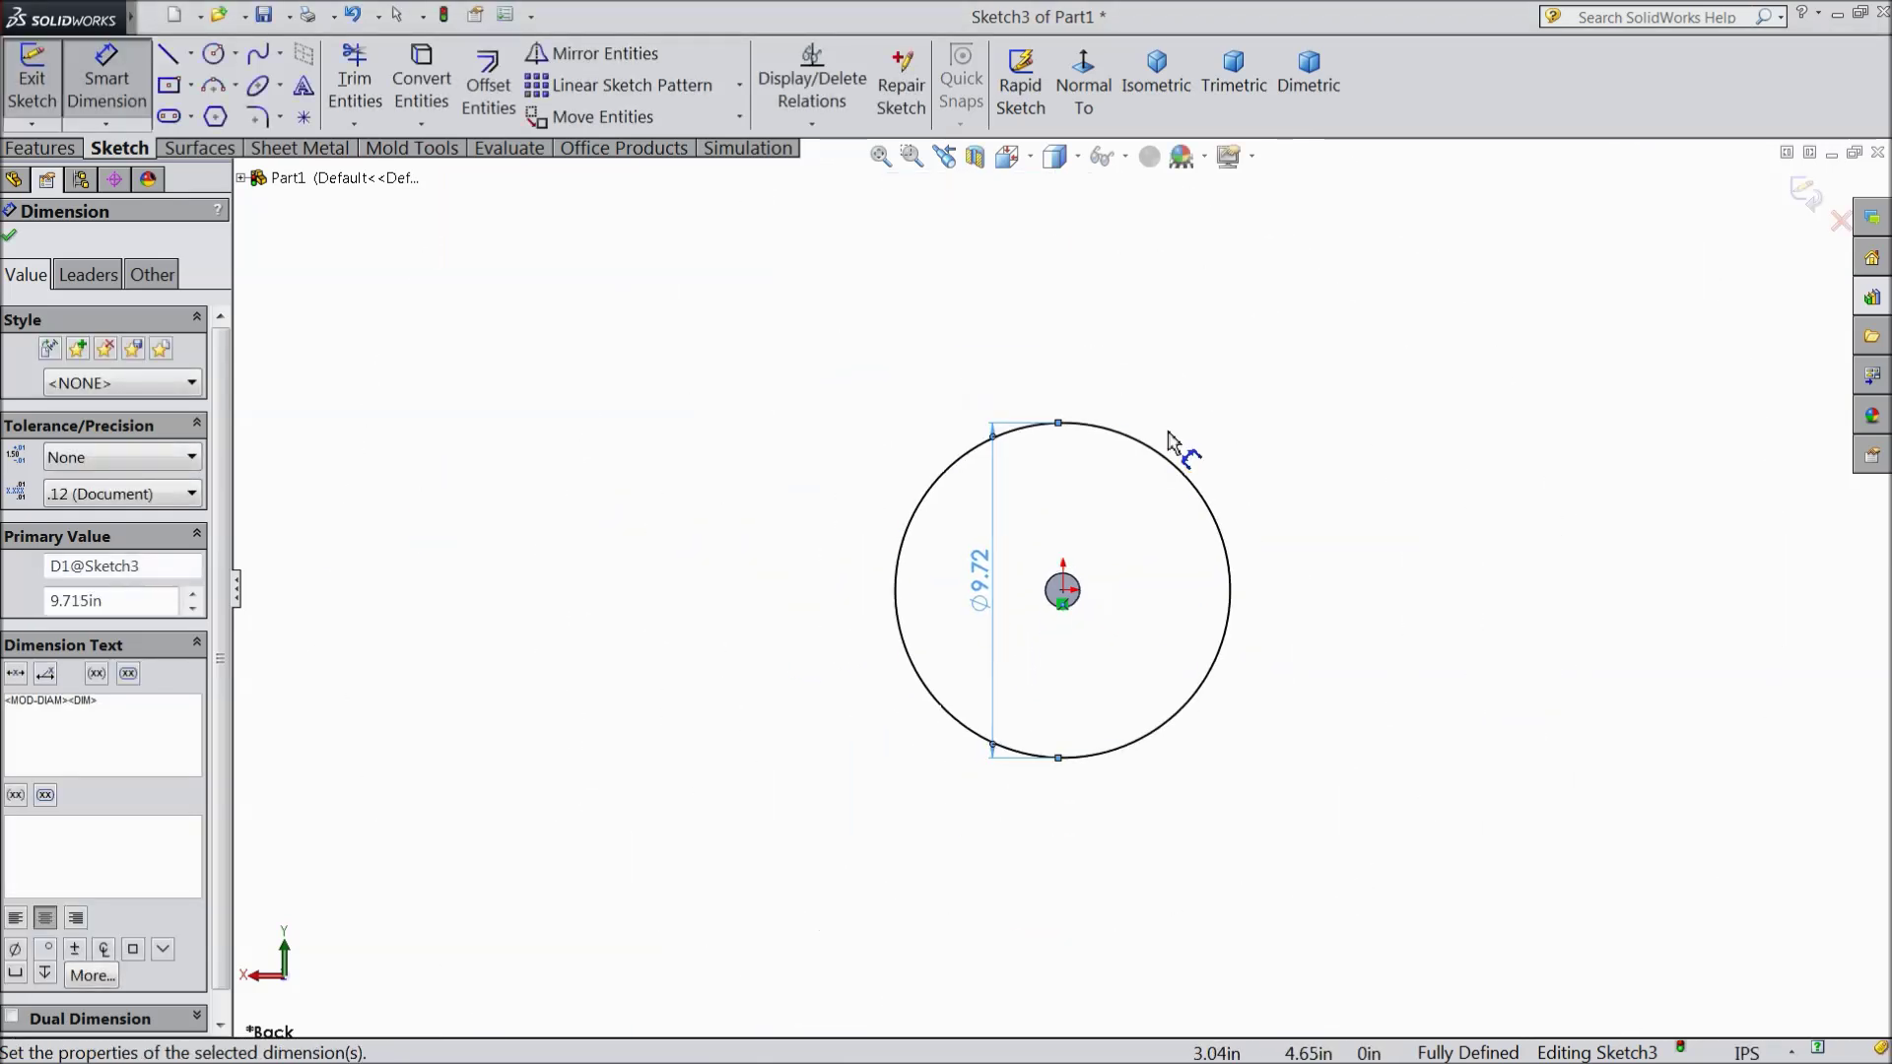
middle_click_drag(1182, 444, 887, 705)
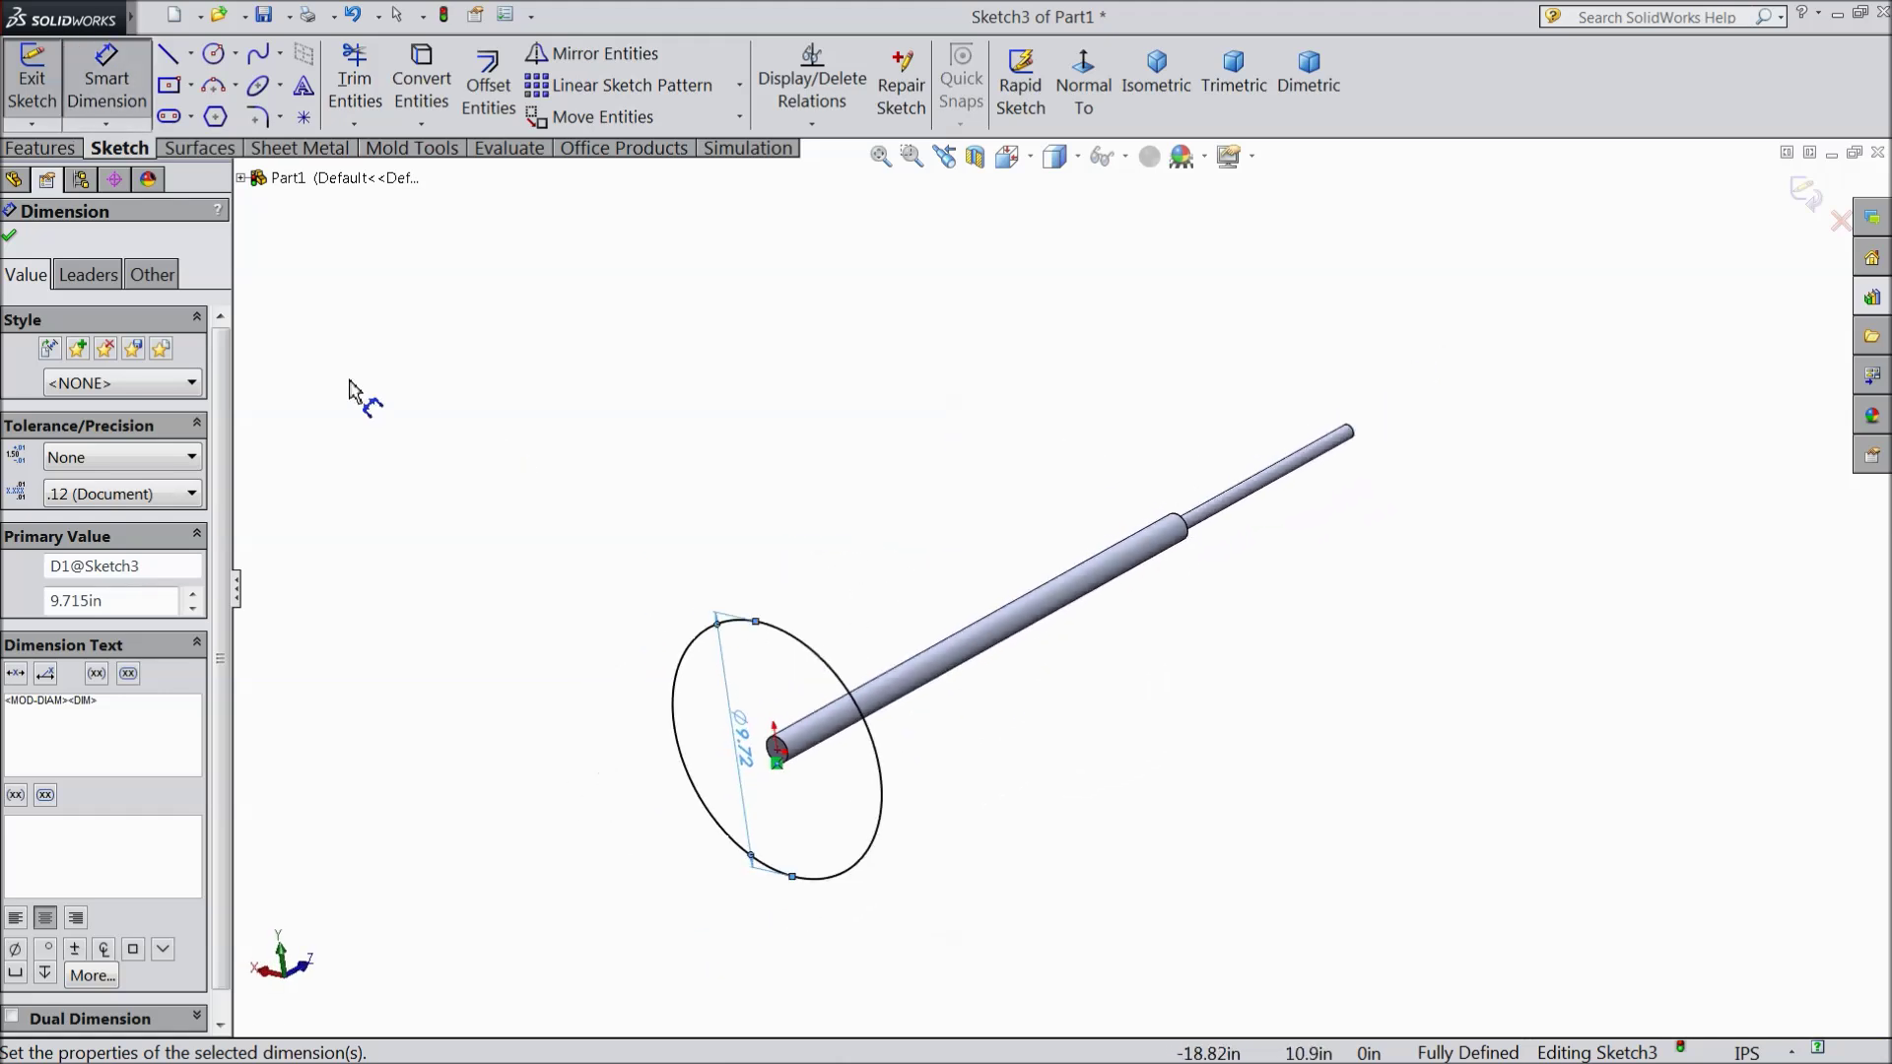
left_click(12, 239)
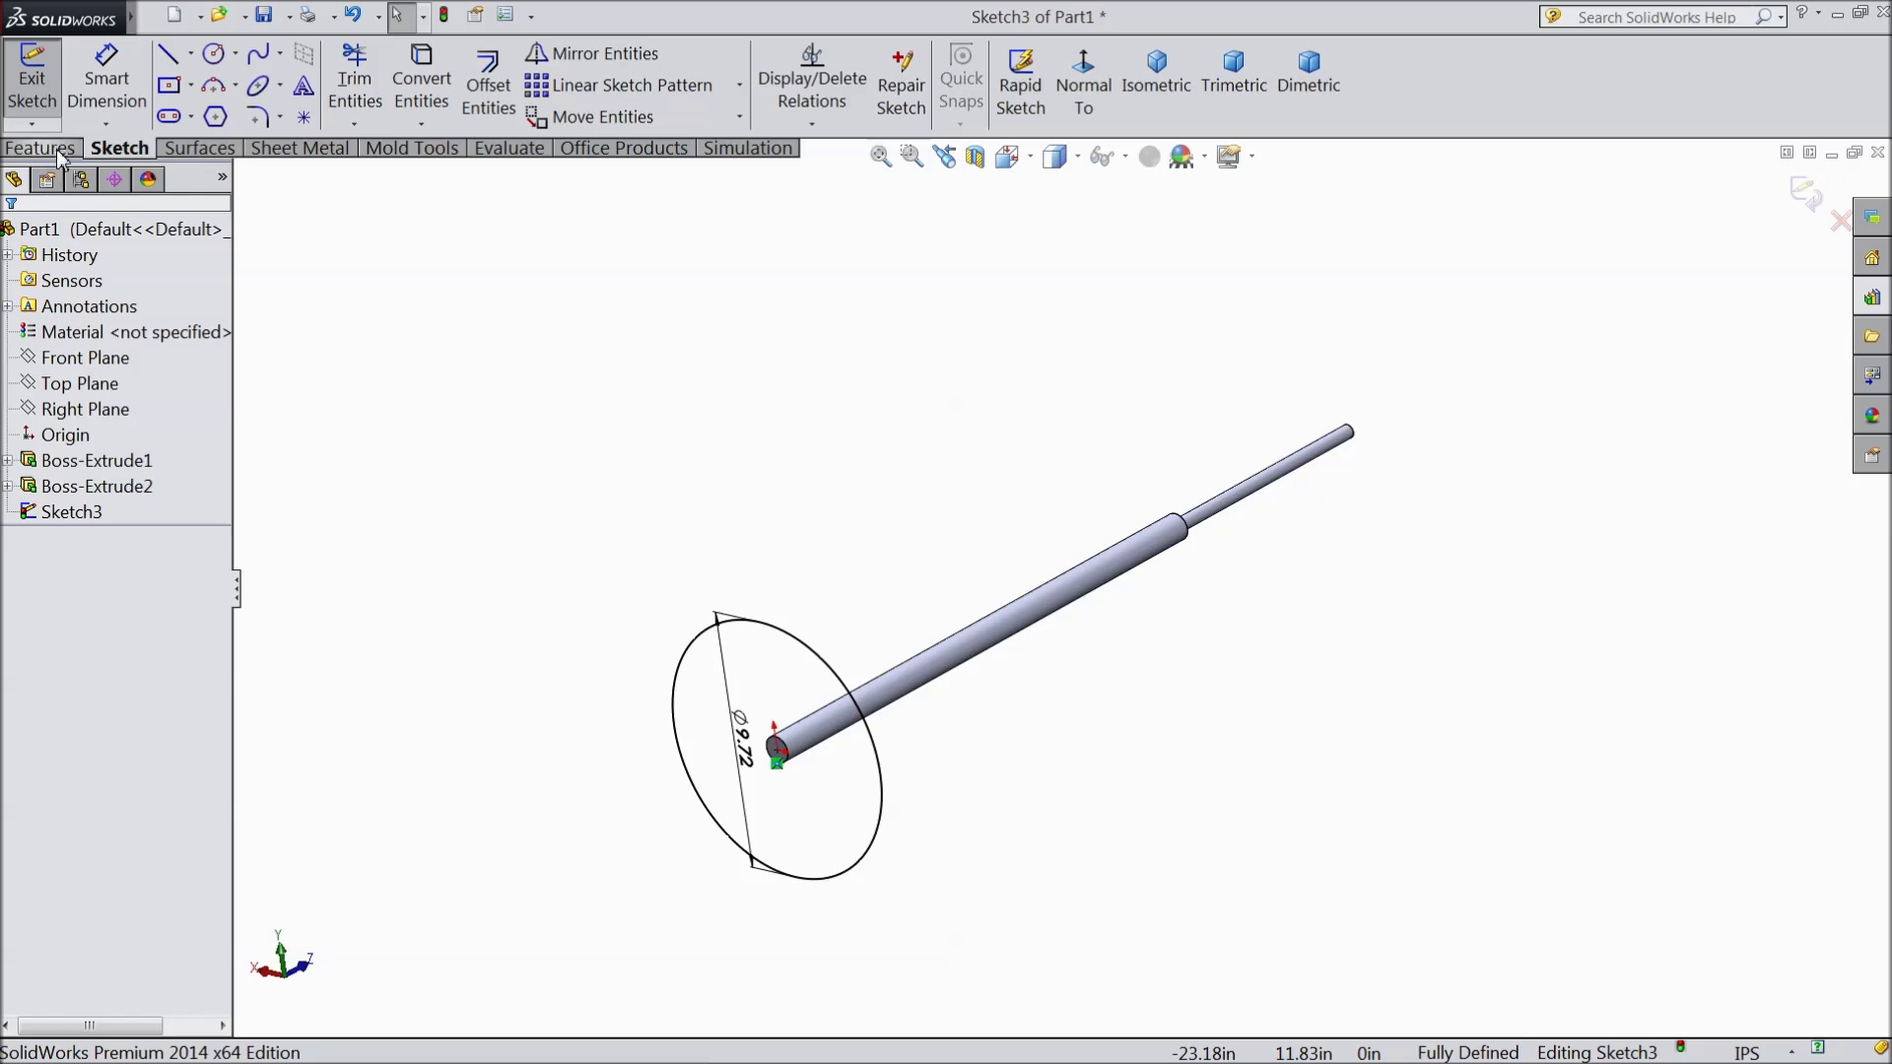
left_click(41, 148)
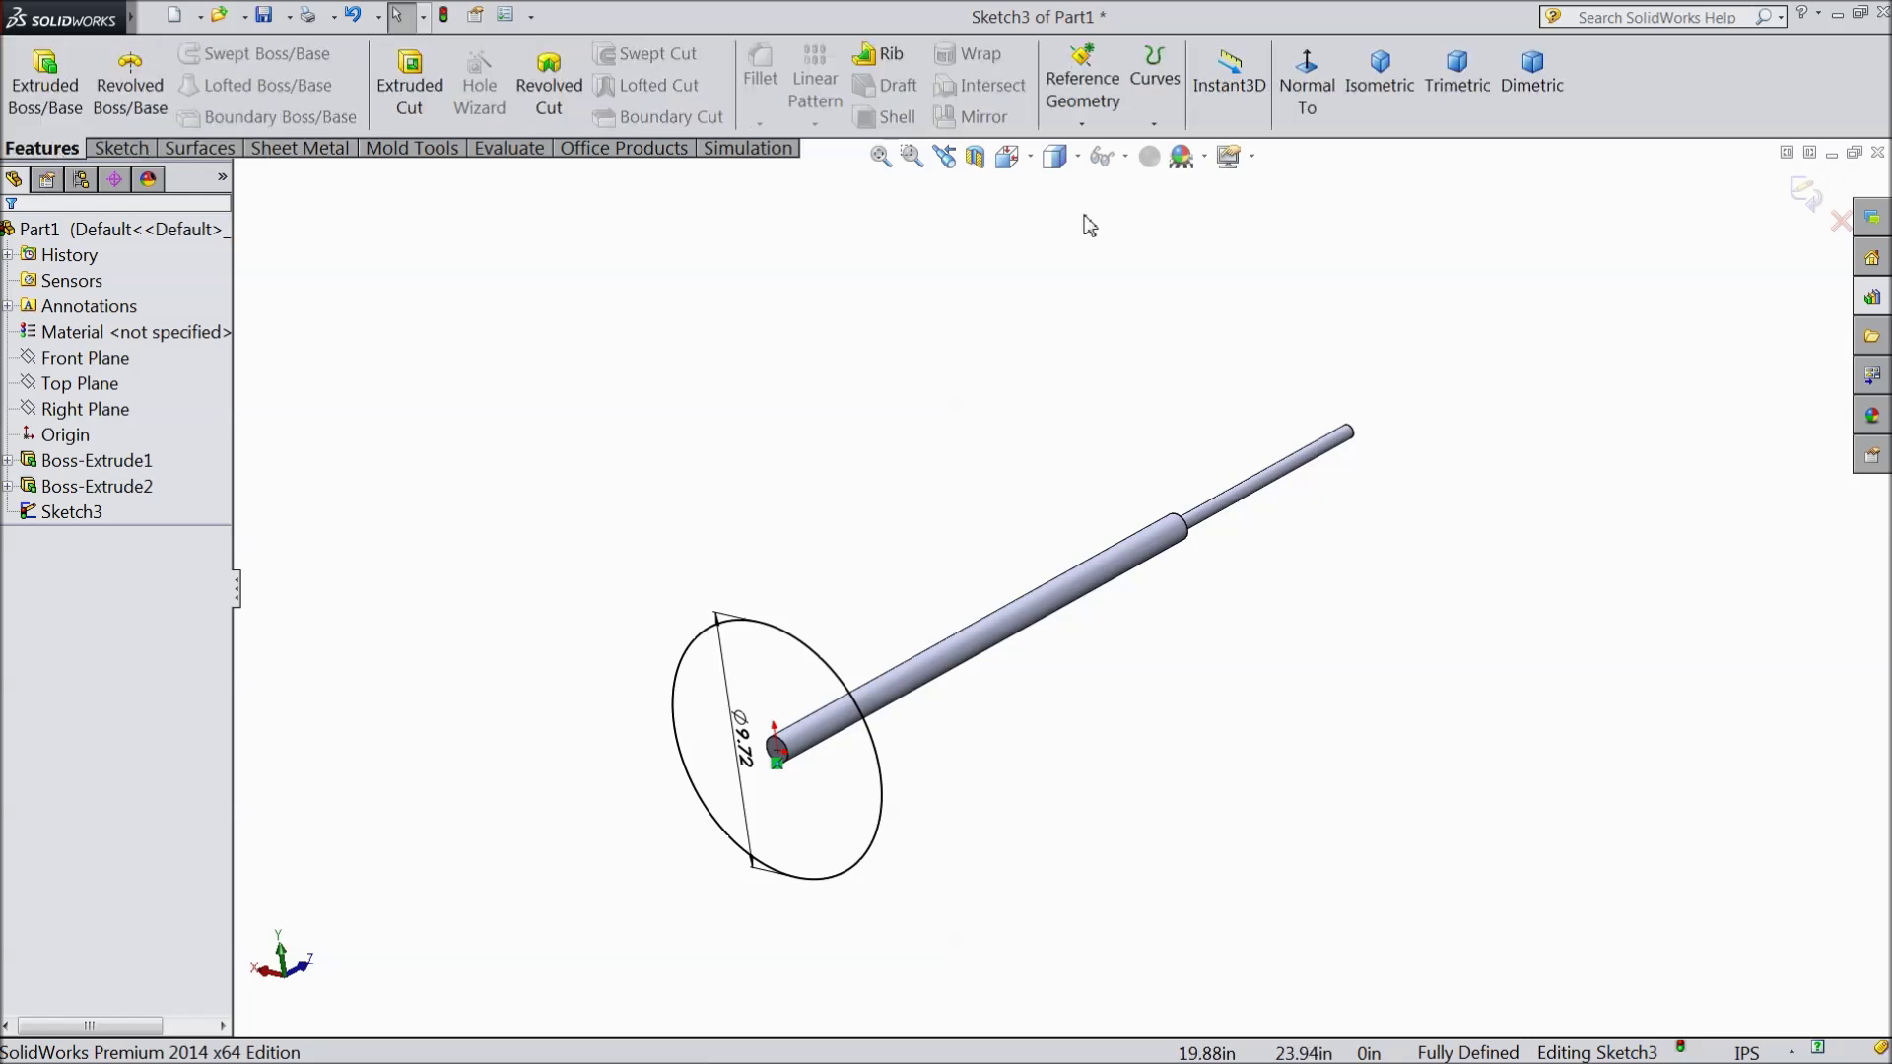
Create a helix with 6 in pitch, 2.5 revolutions, 0° start angle, direction reversed
left_click(1154, 123)
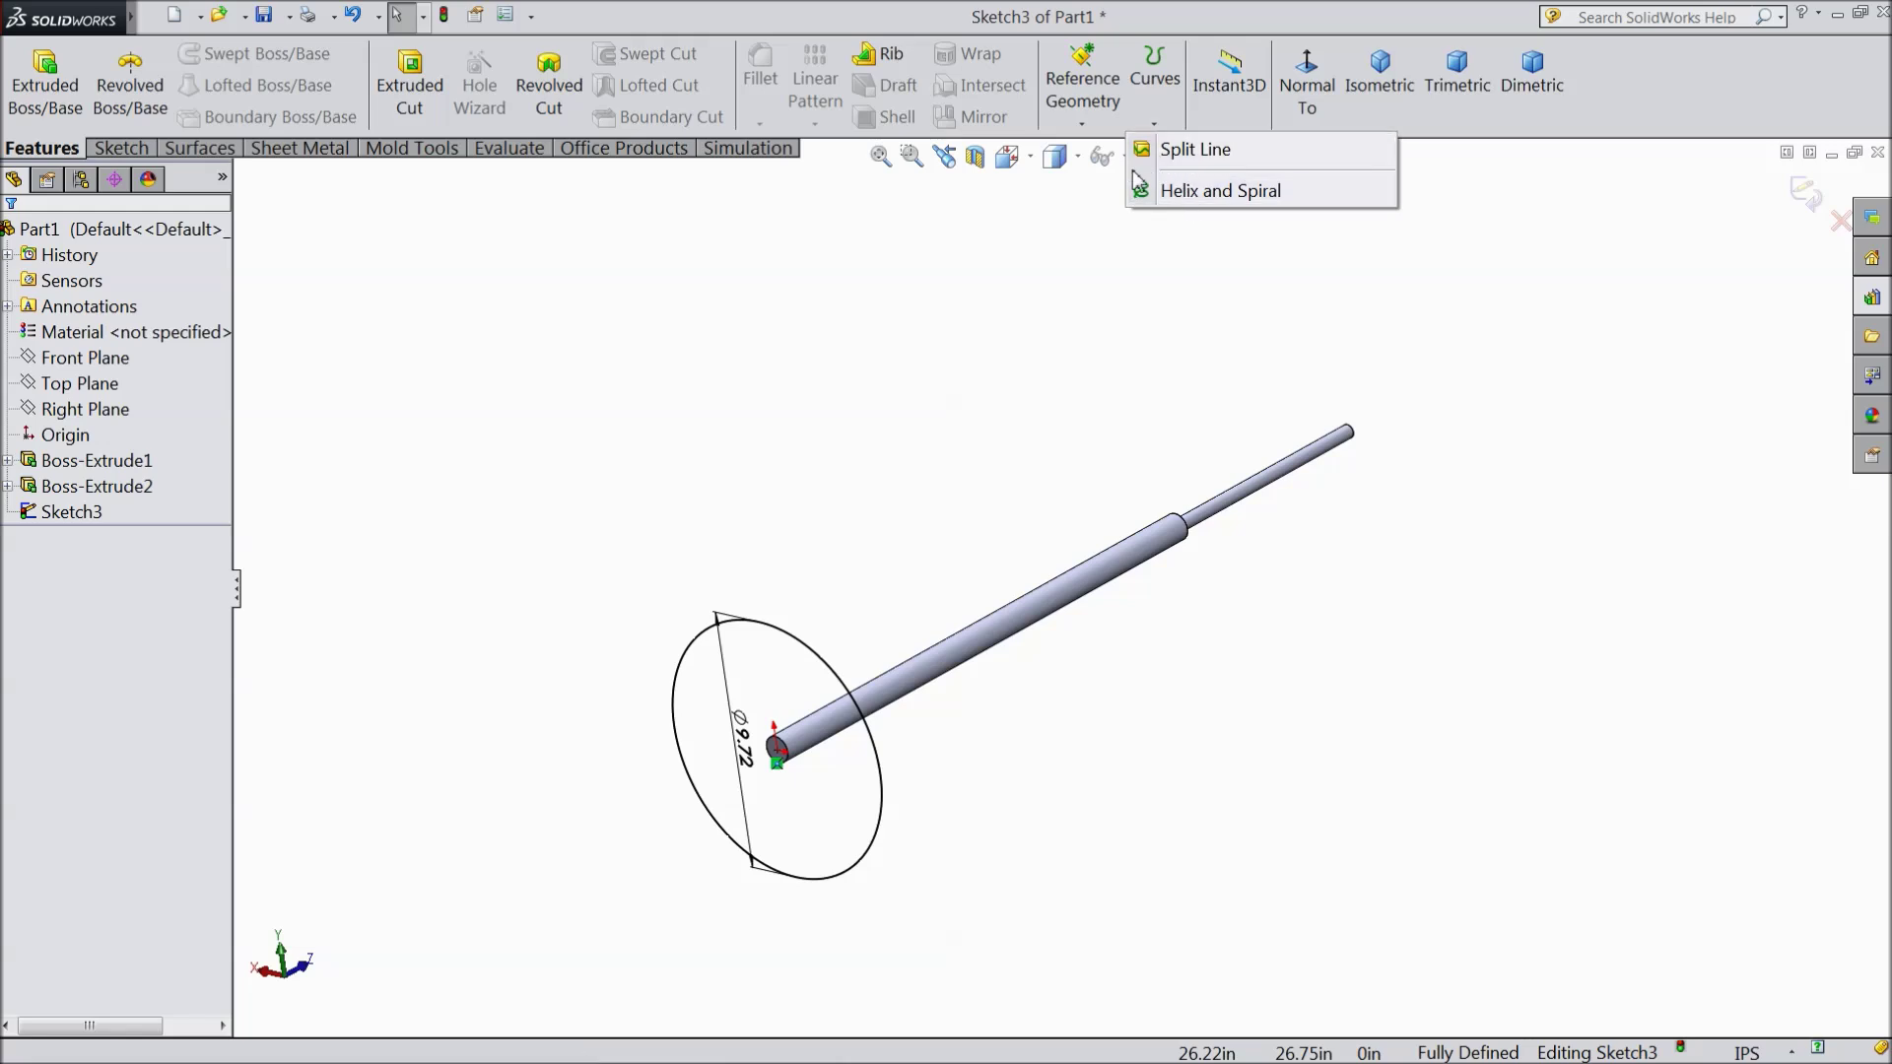
left_click(1195, 192)
scroll(912, 828, "up", 1)
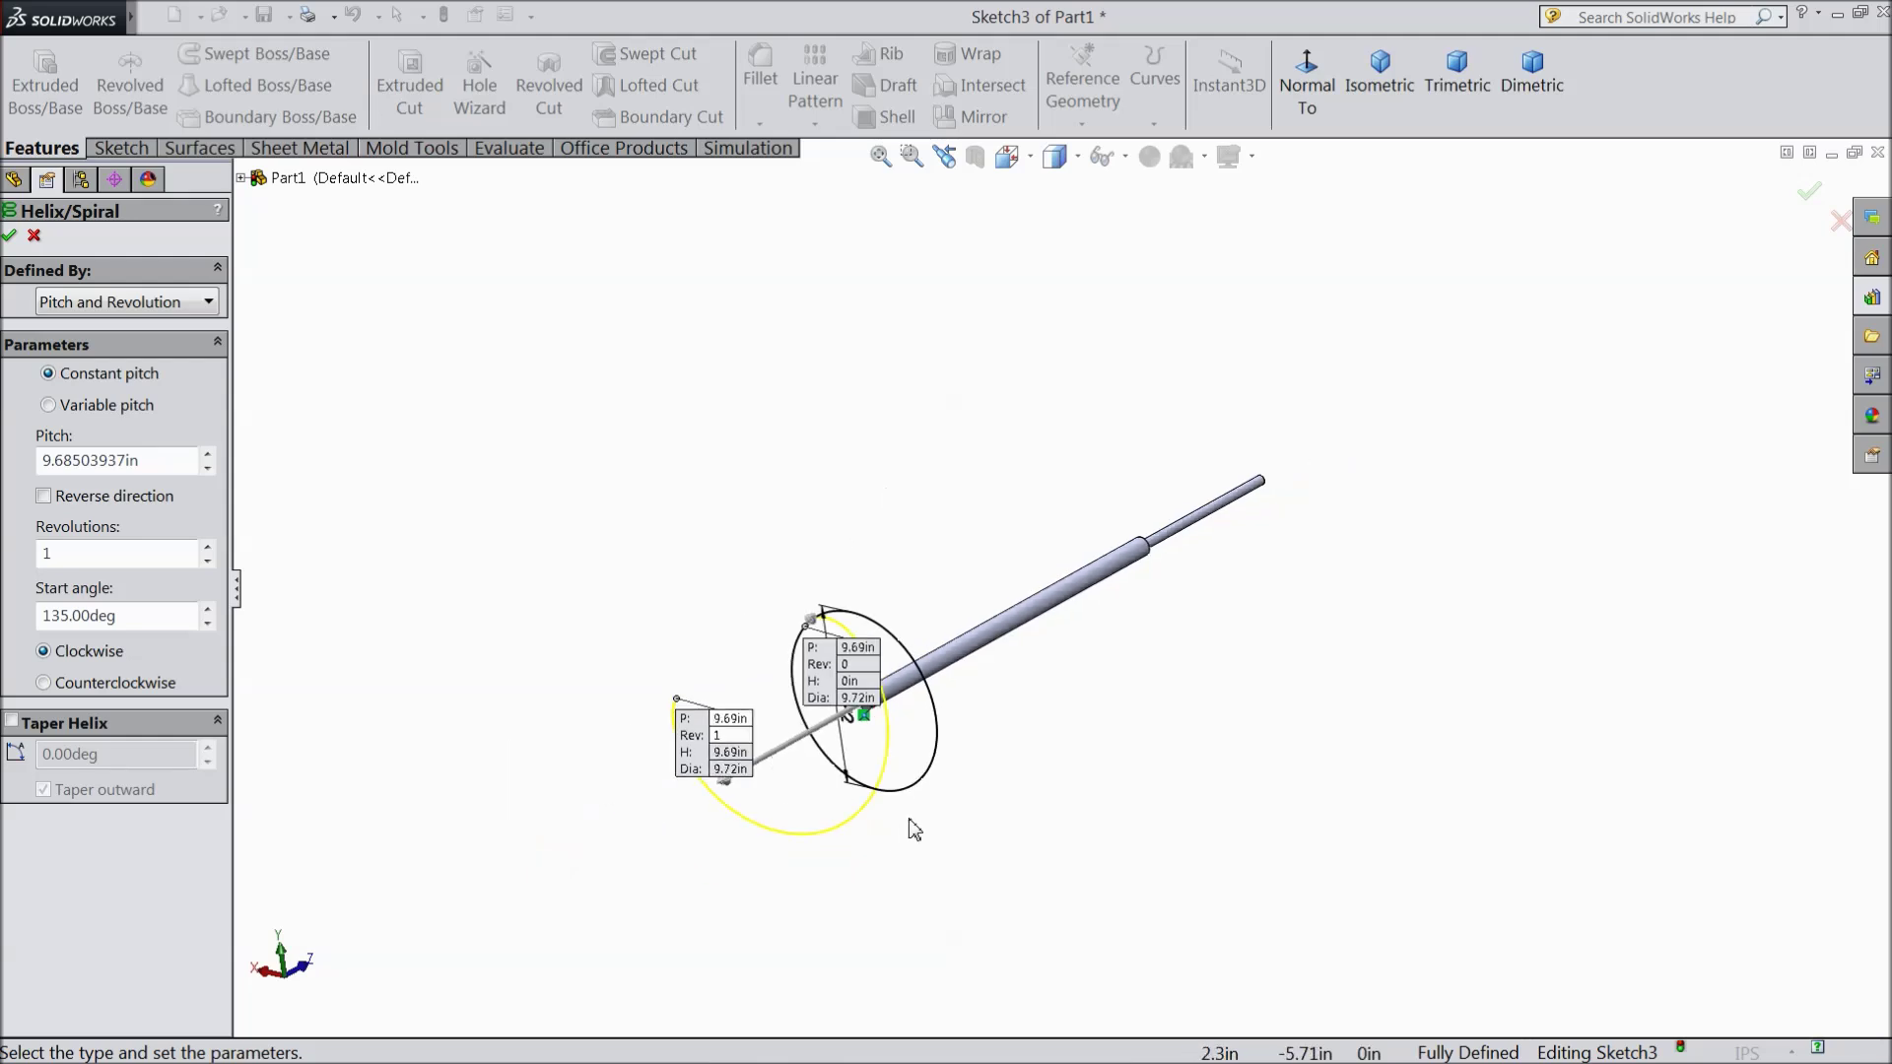
scroll(913, 828, "down", 3)
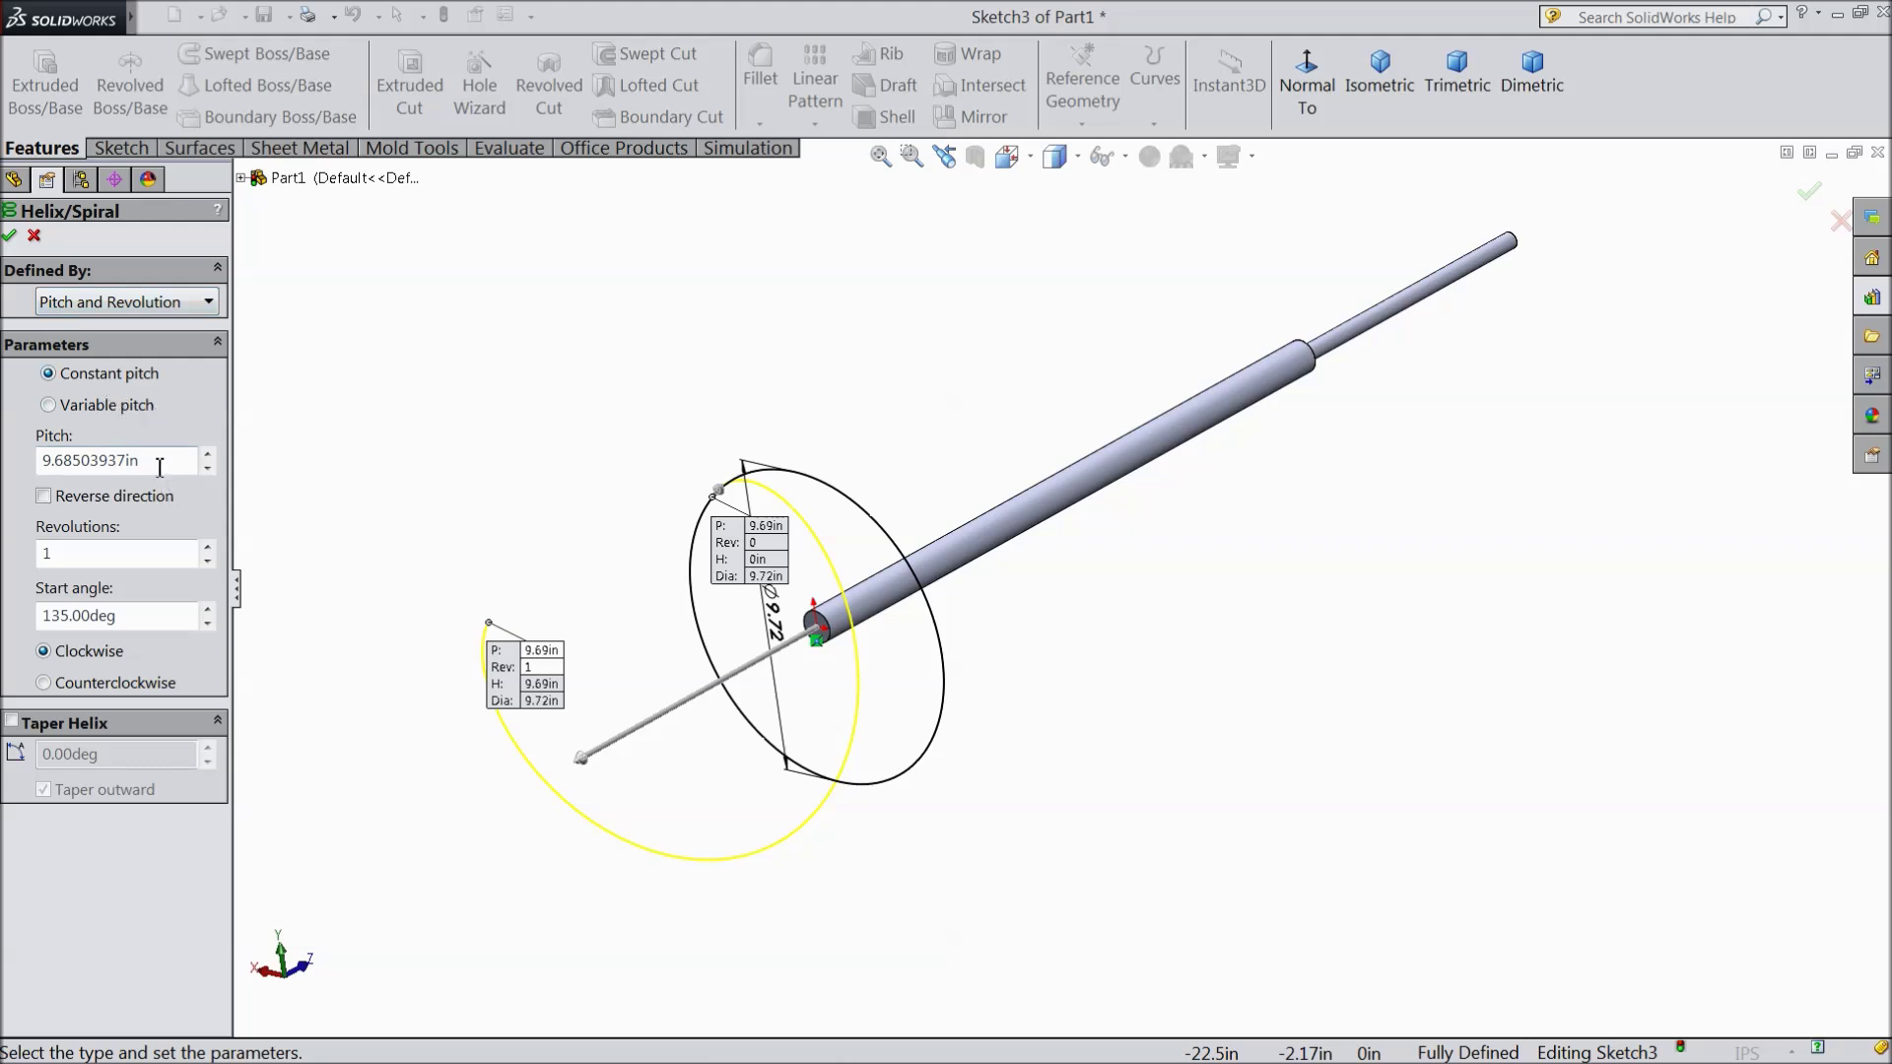
left_click_drag(156, 461, 40, 460)
type("6")
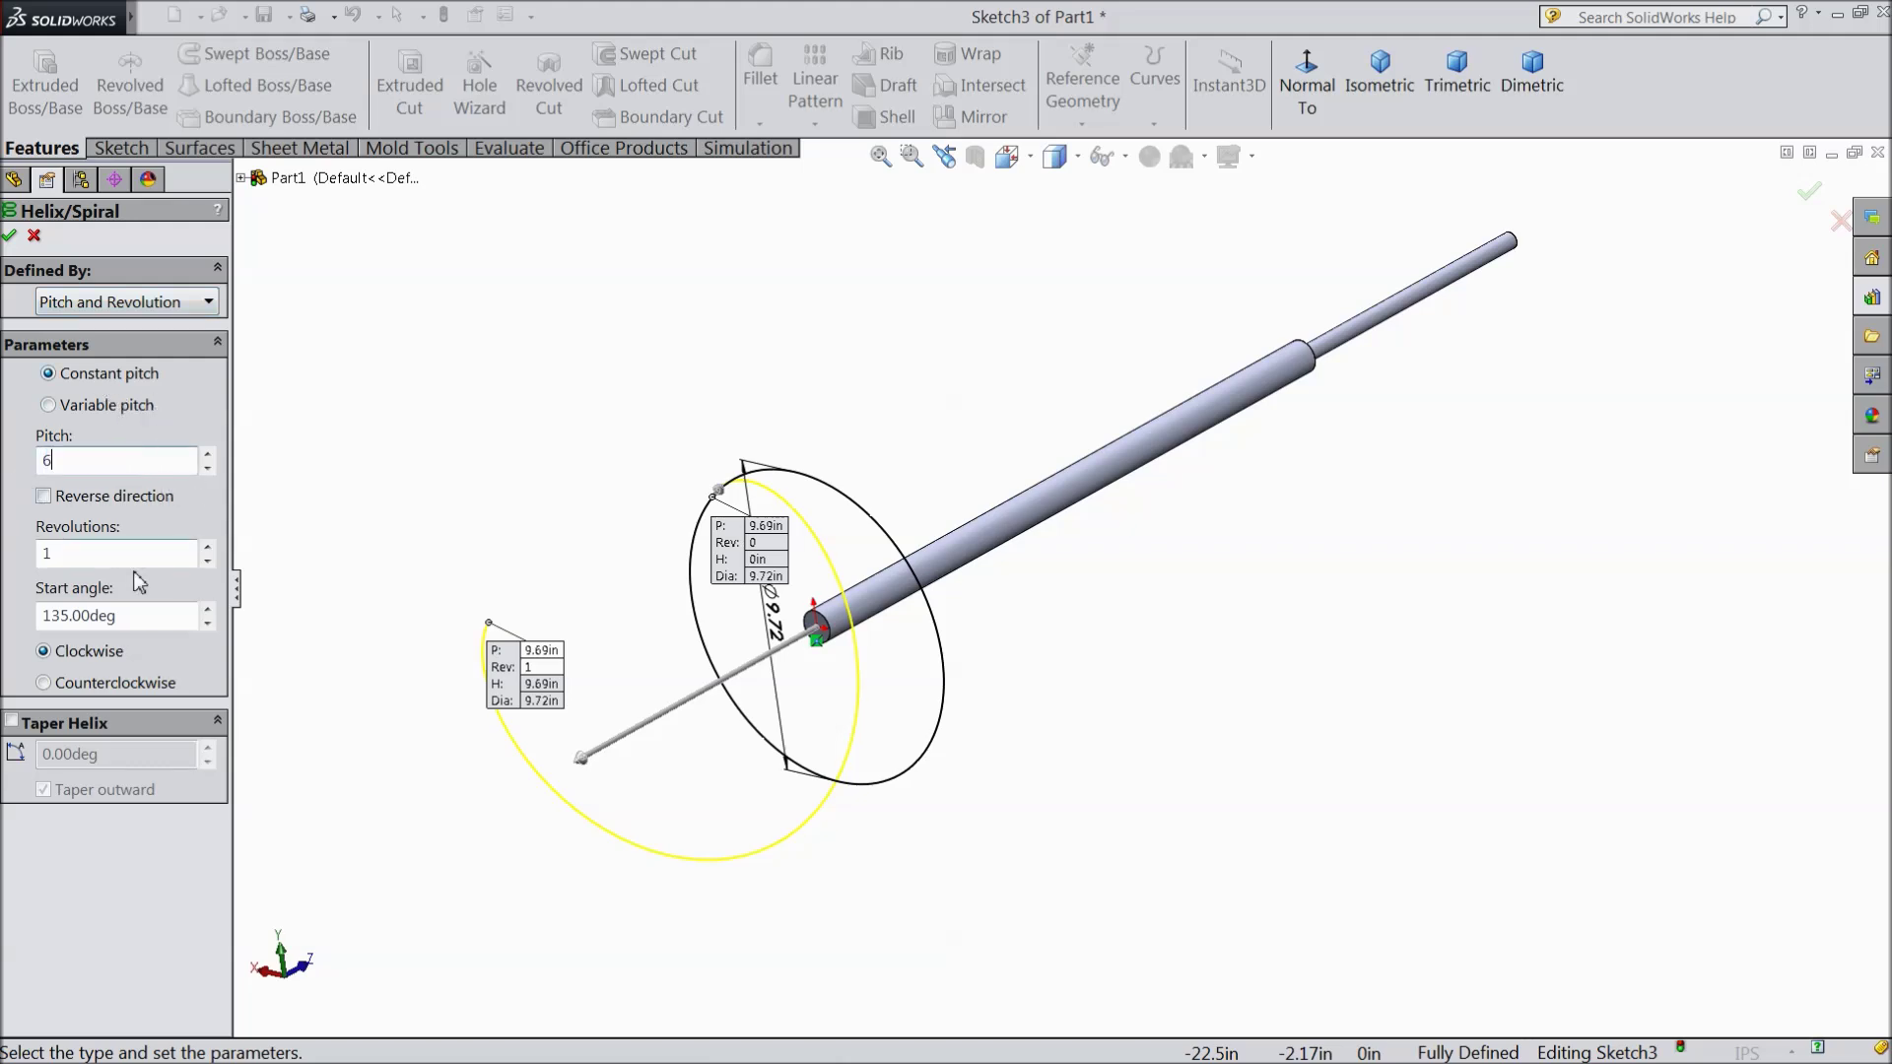
key("Return")
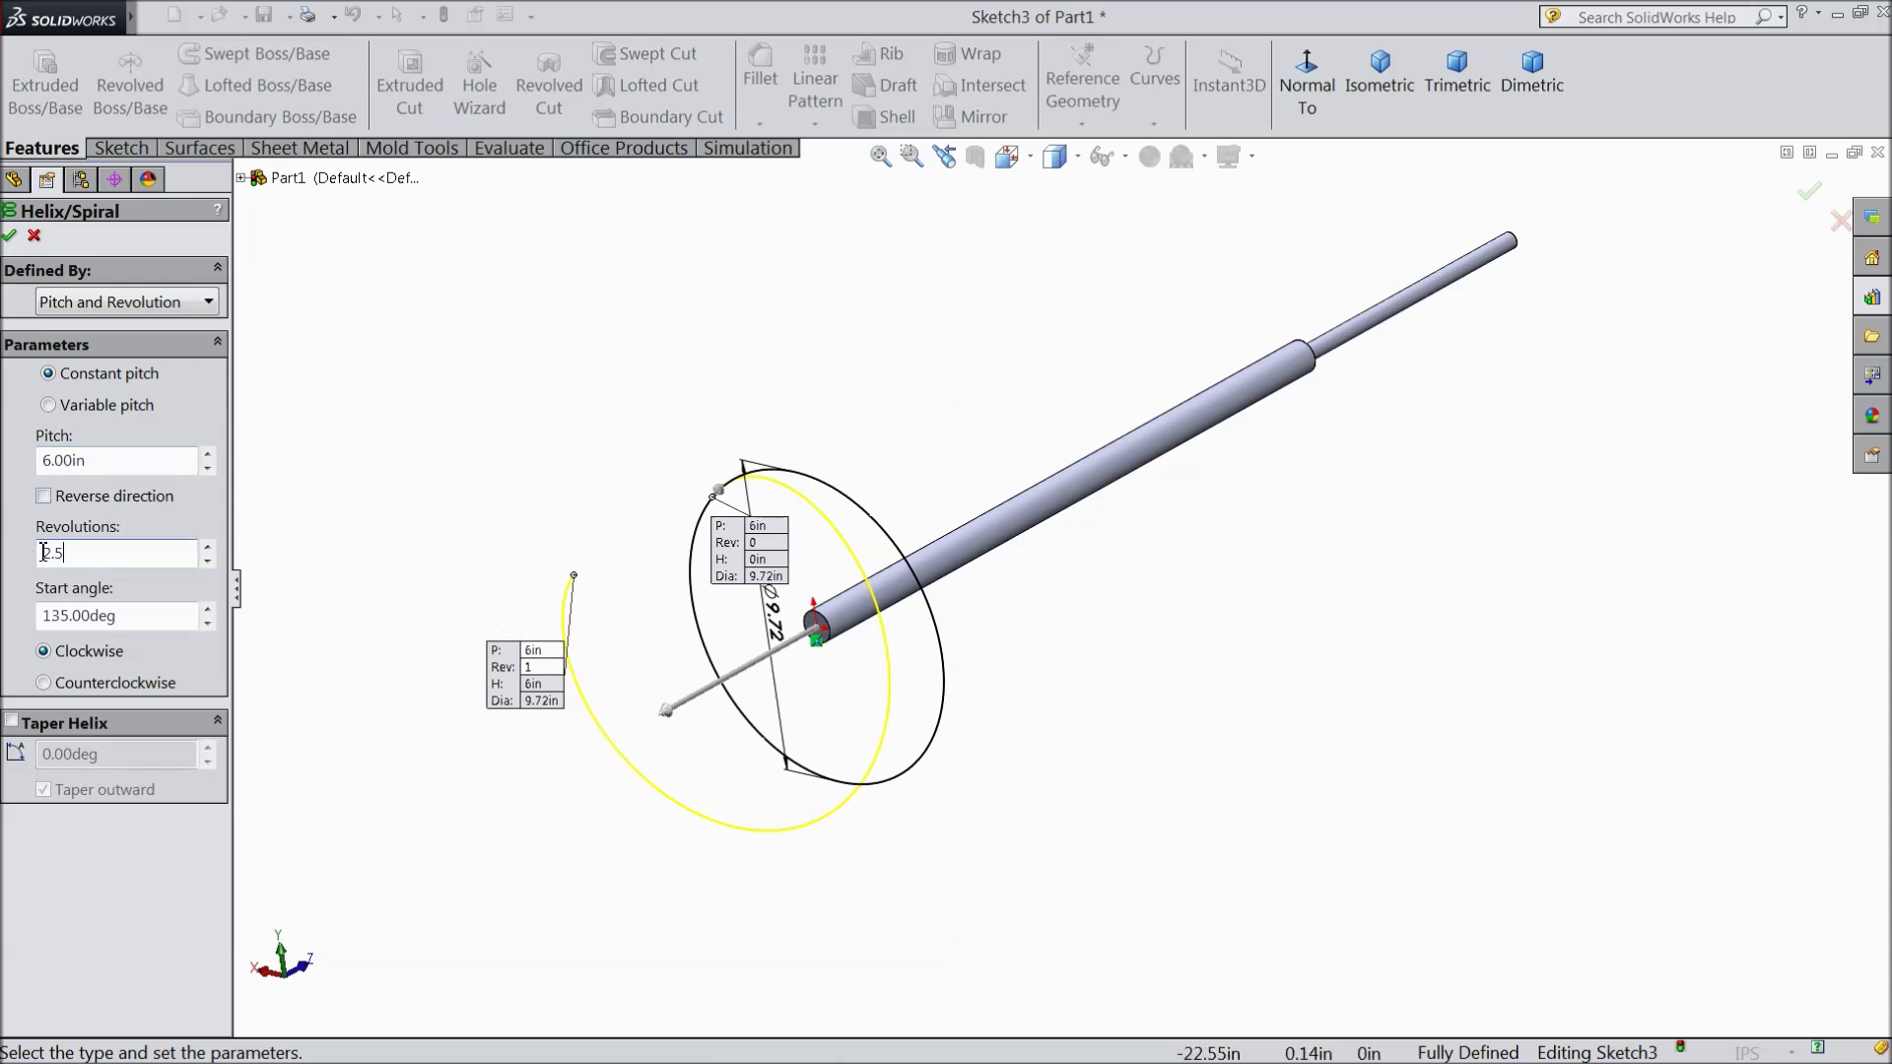
key("Return")
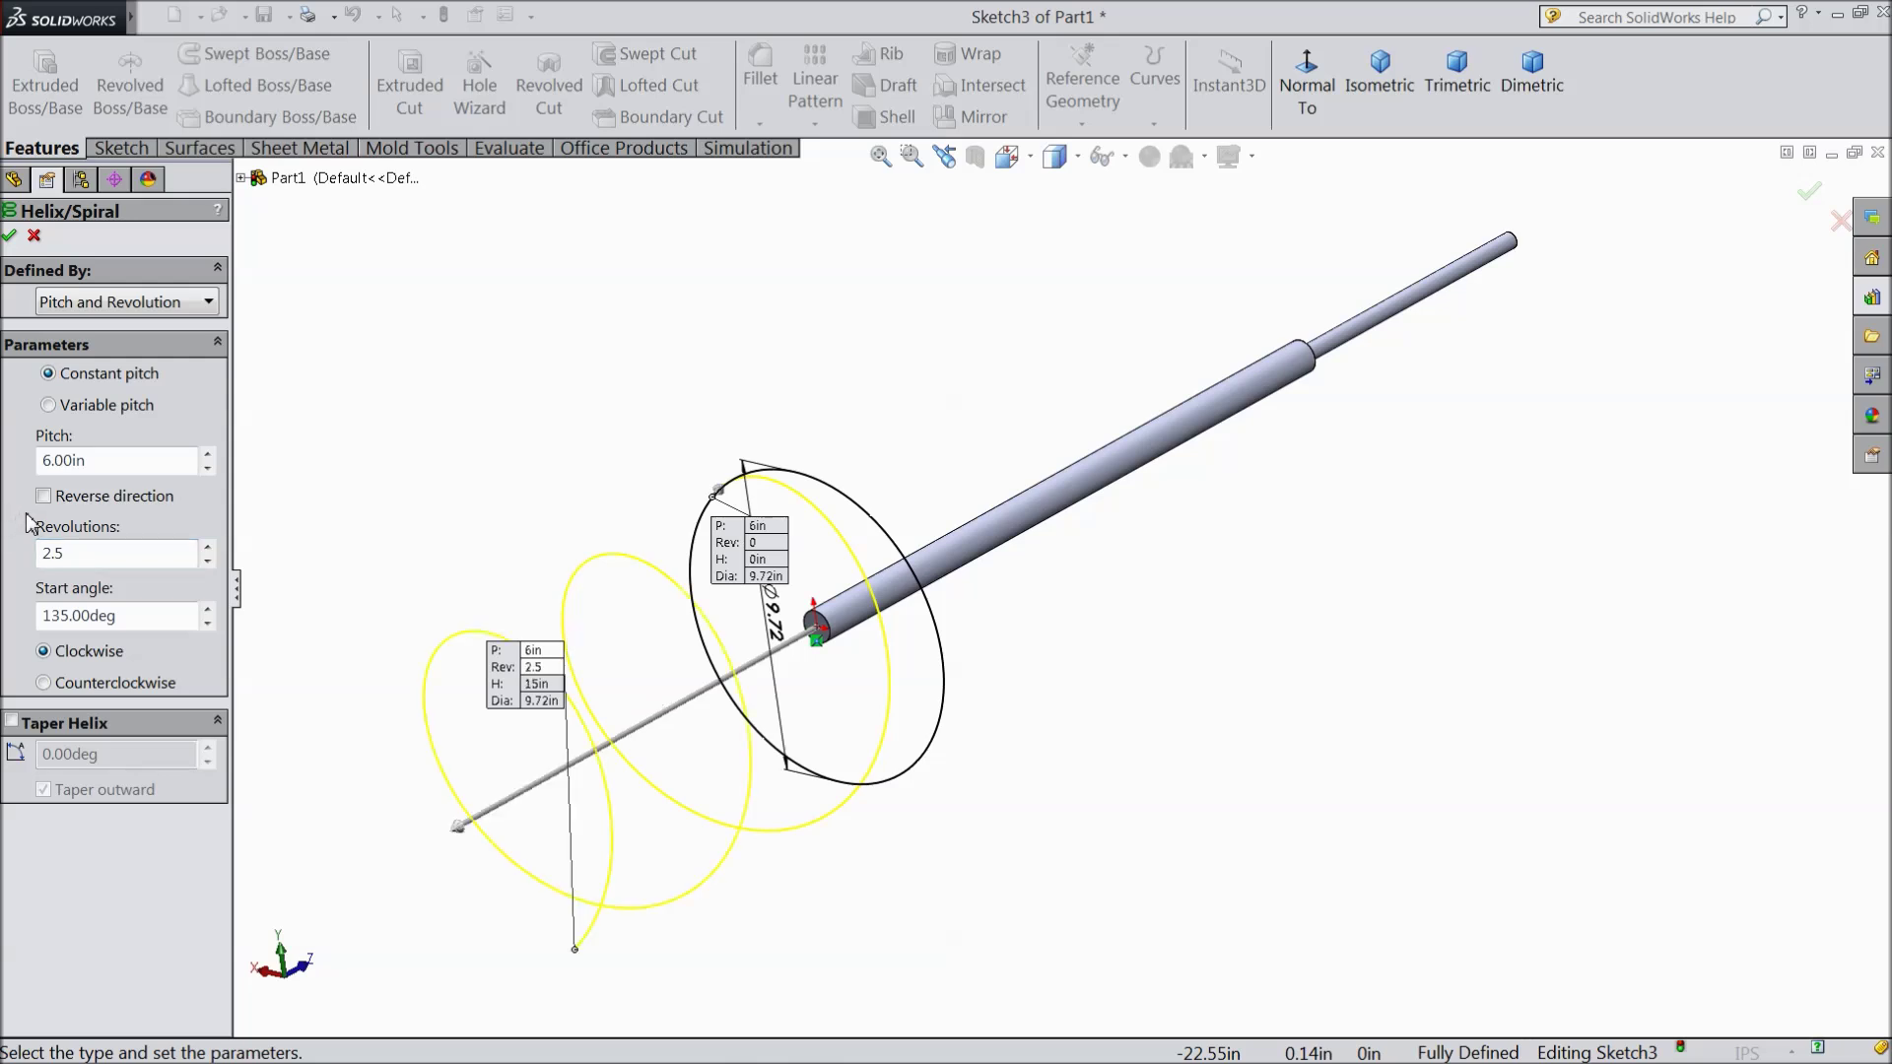
double_click(132, 622)
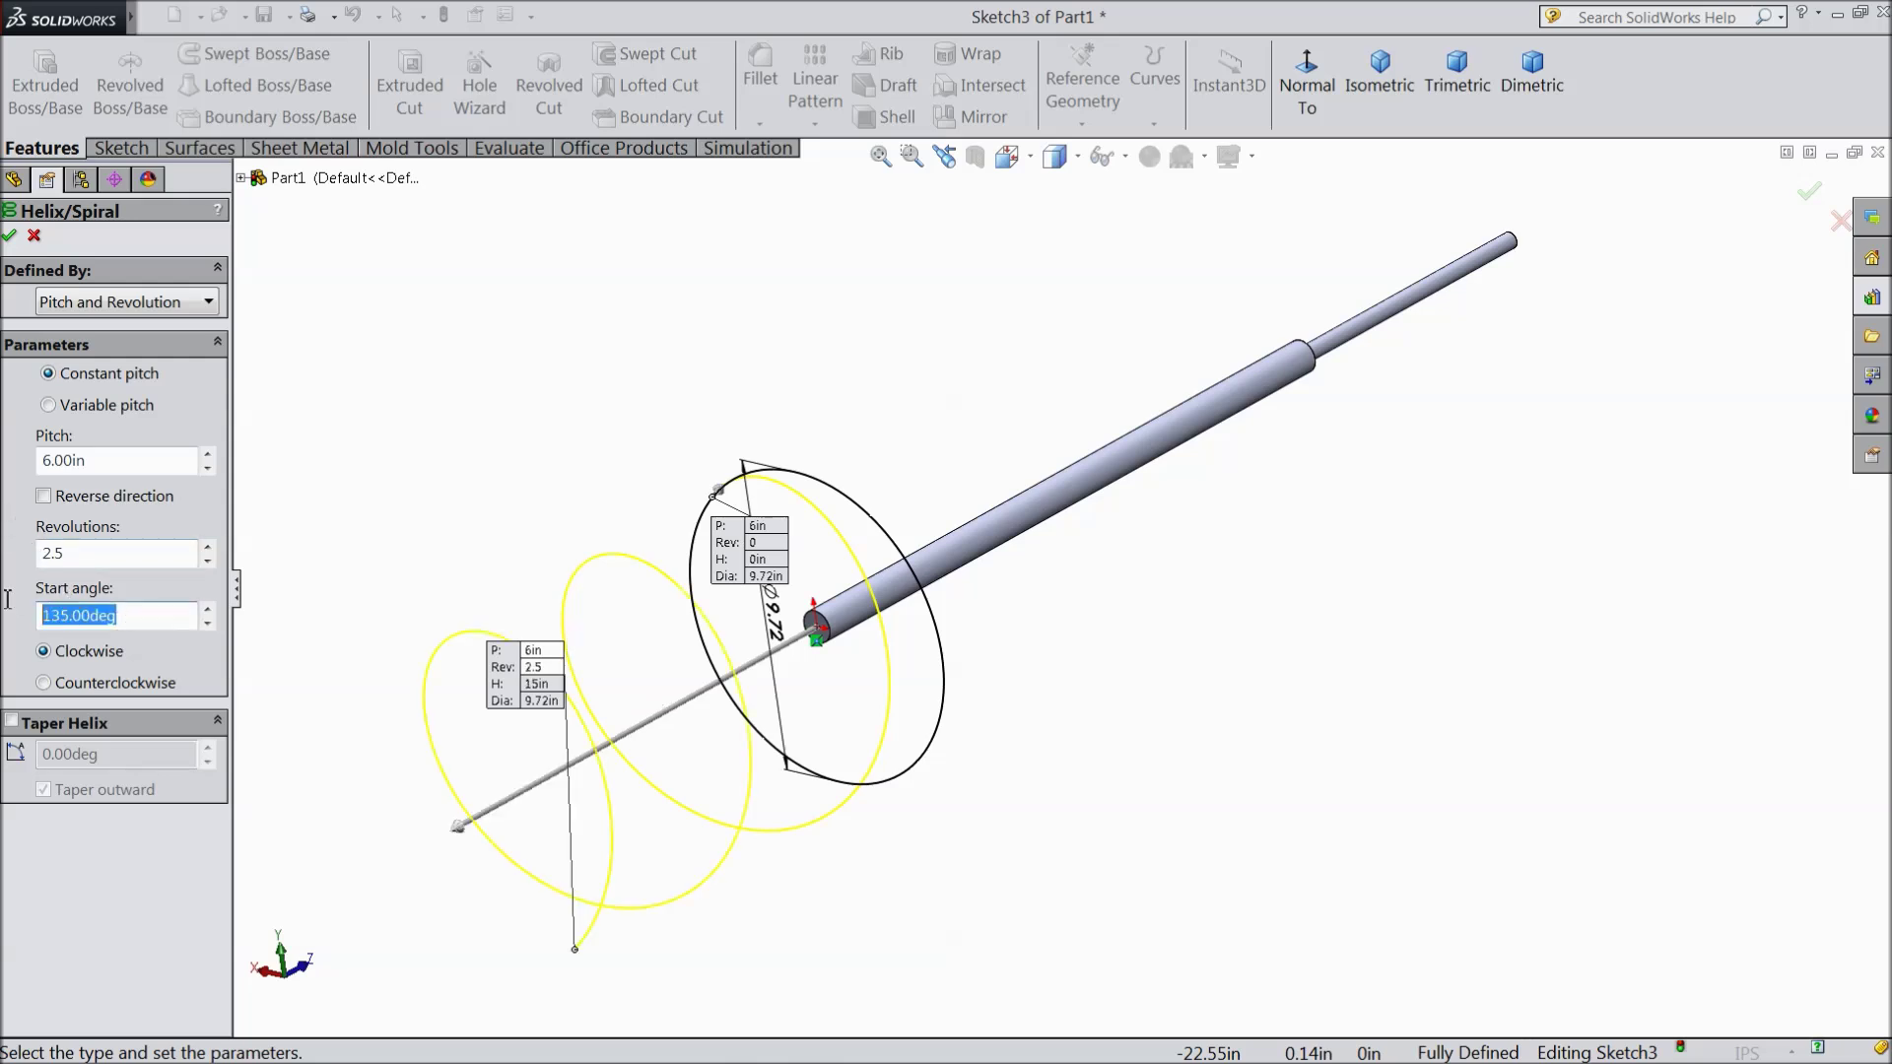
type("0.")
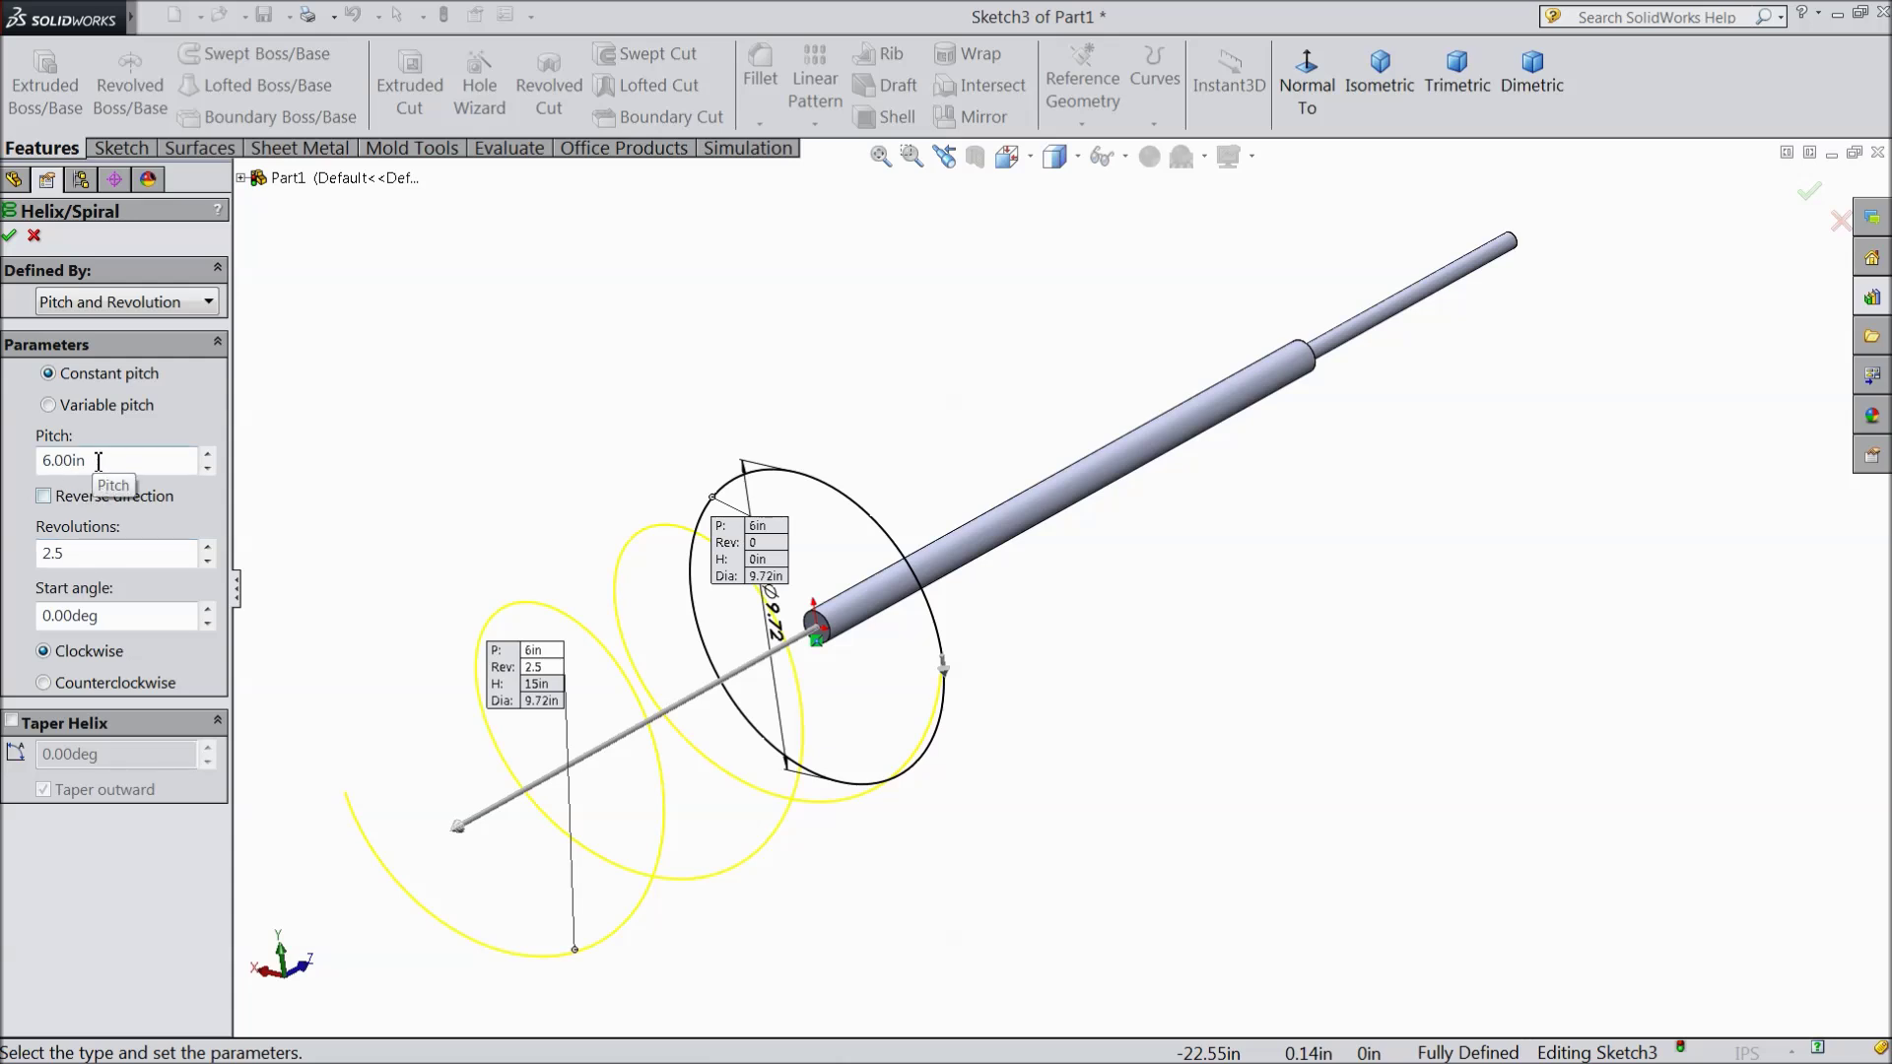
left_click(44, 497)
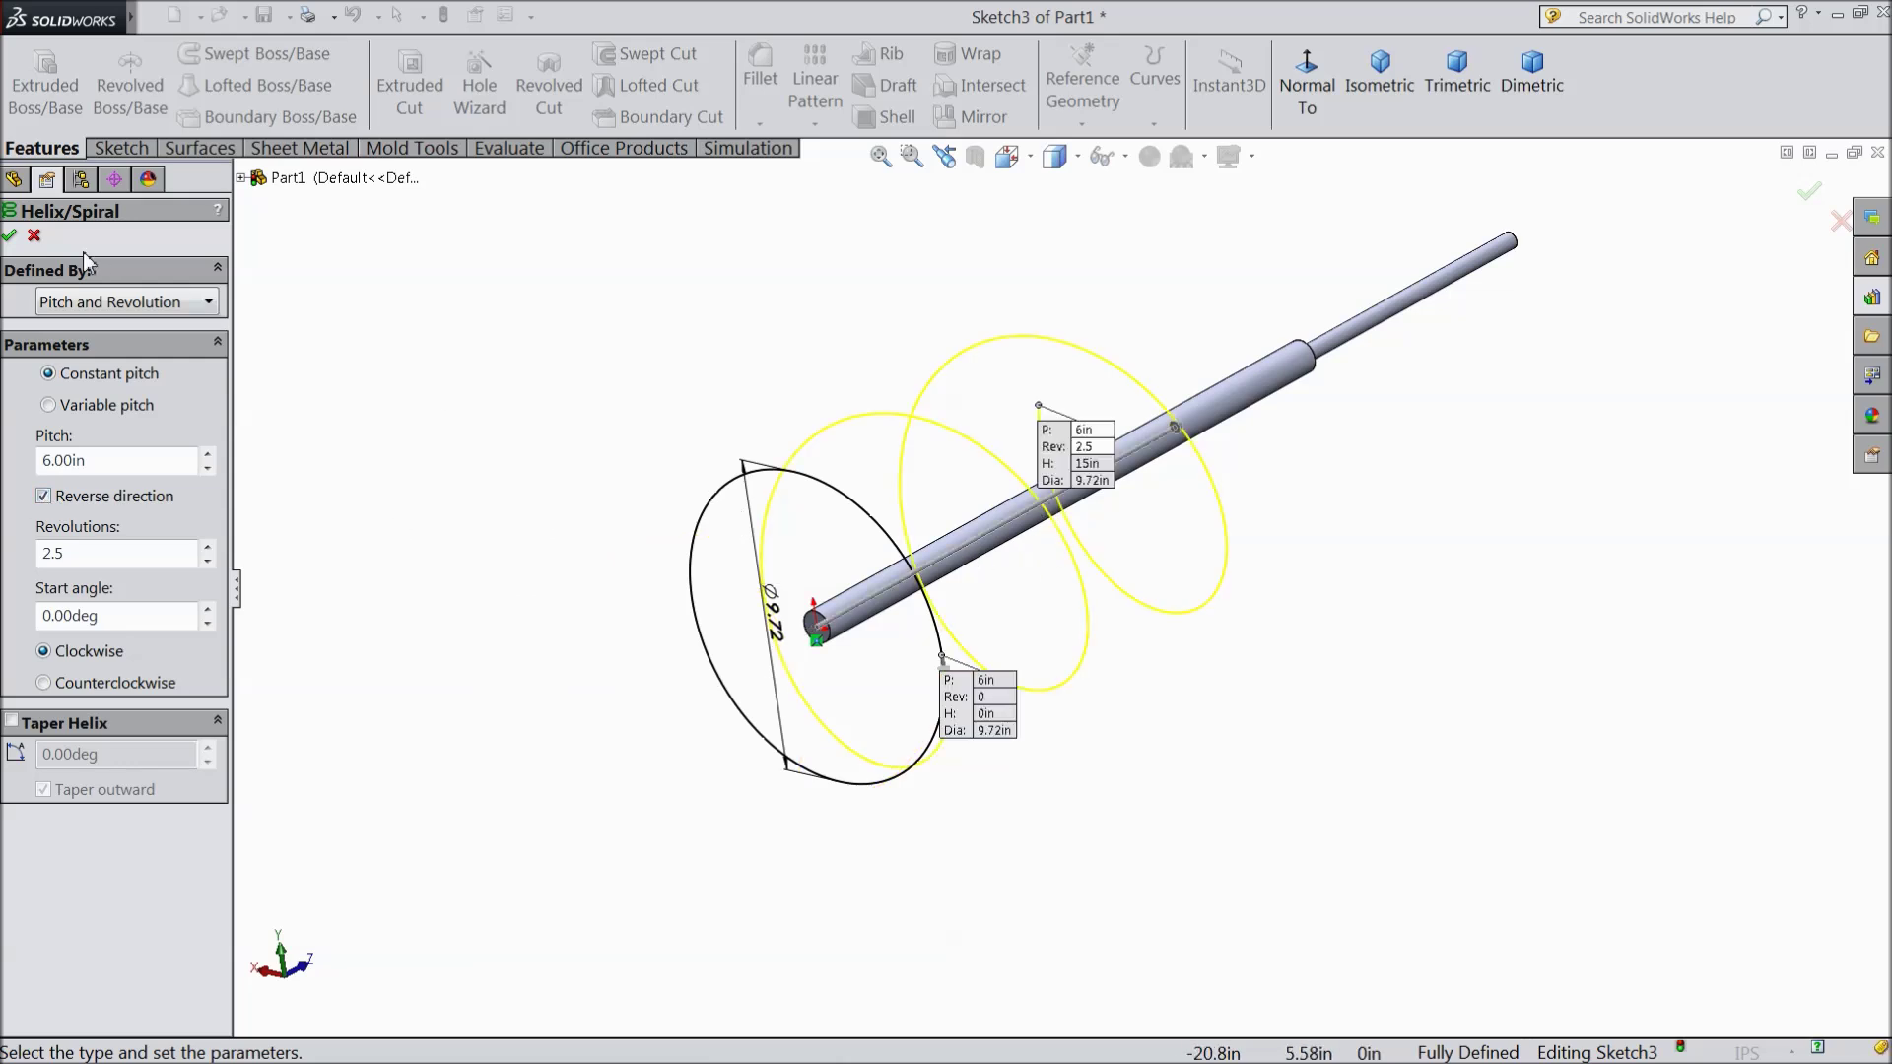
left_click(10, 236)
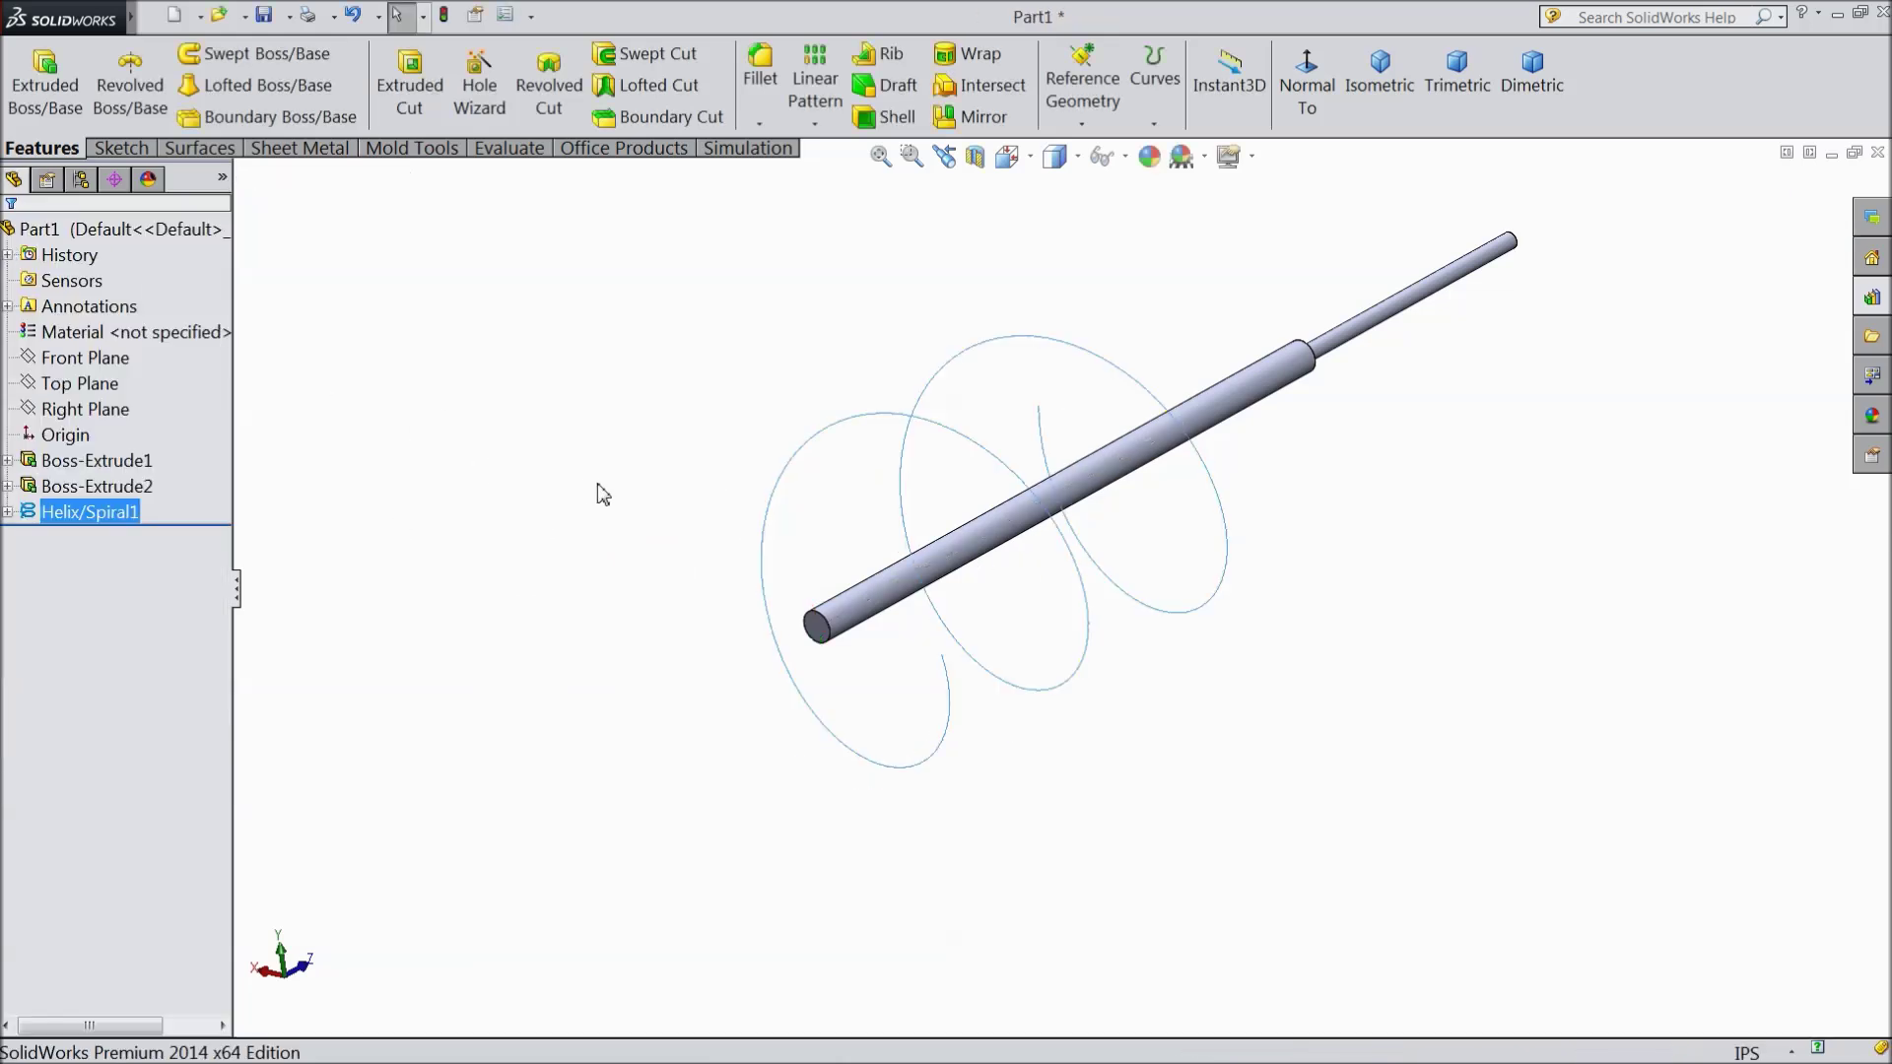
Start a new sketch on the Top Plane, viewed Normal To, with rectangle types shown
mouse_move(595, 493)
middle_mouse_down()
mouse_move(548, 475)
mouse_move(476, 511)
mouse_move(473, 427)
mouse_move(503, 469)
mouse_move(609, 471)
middle_mouse_up()
left_click(96, 385)
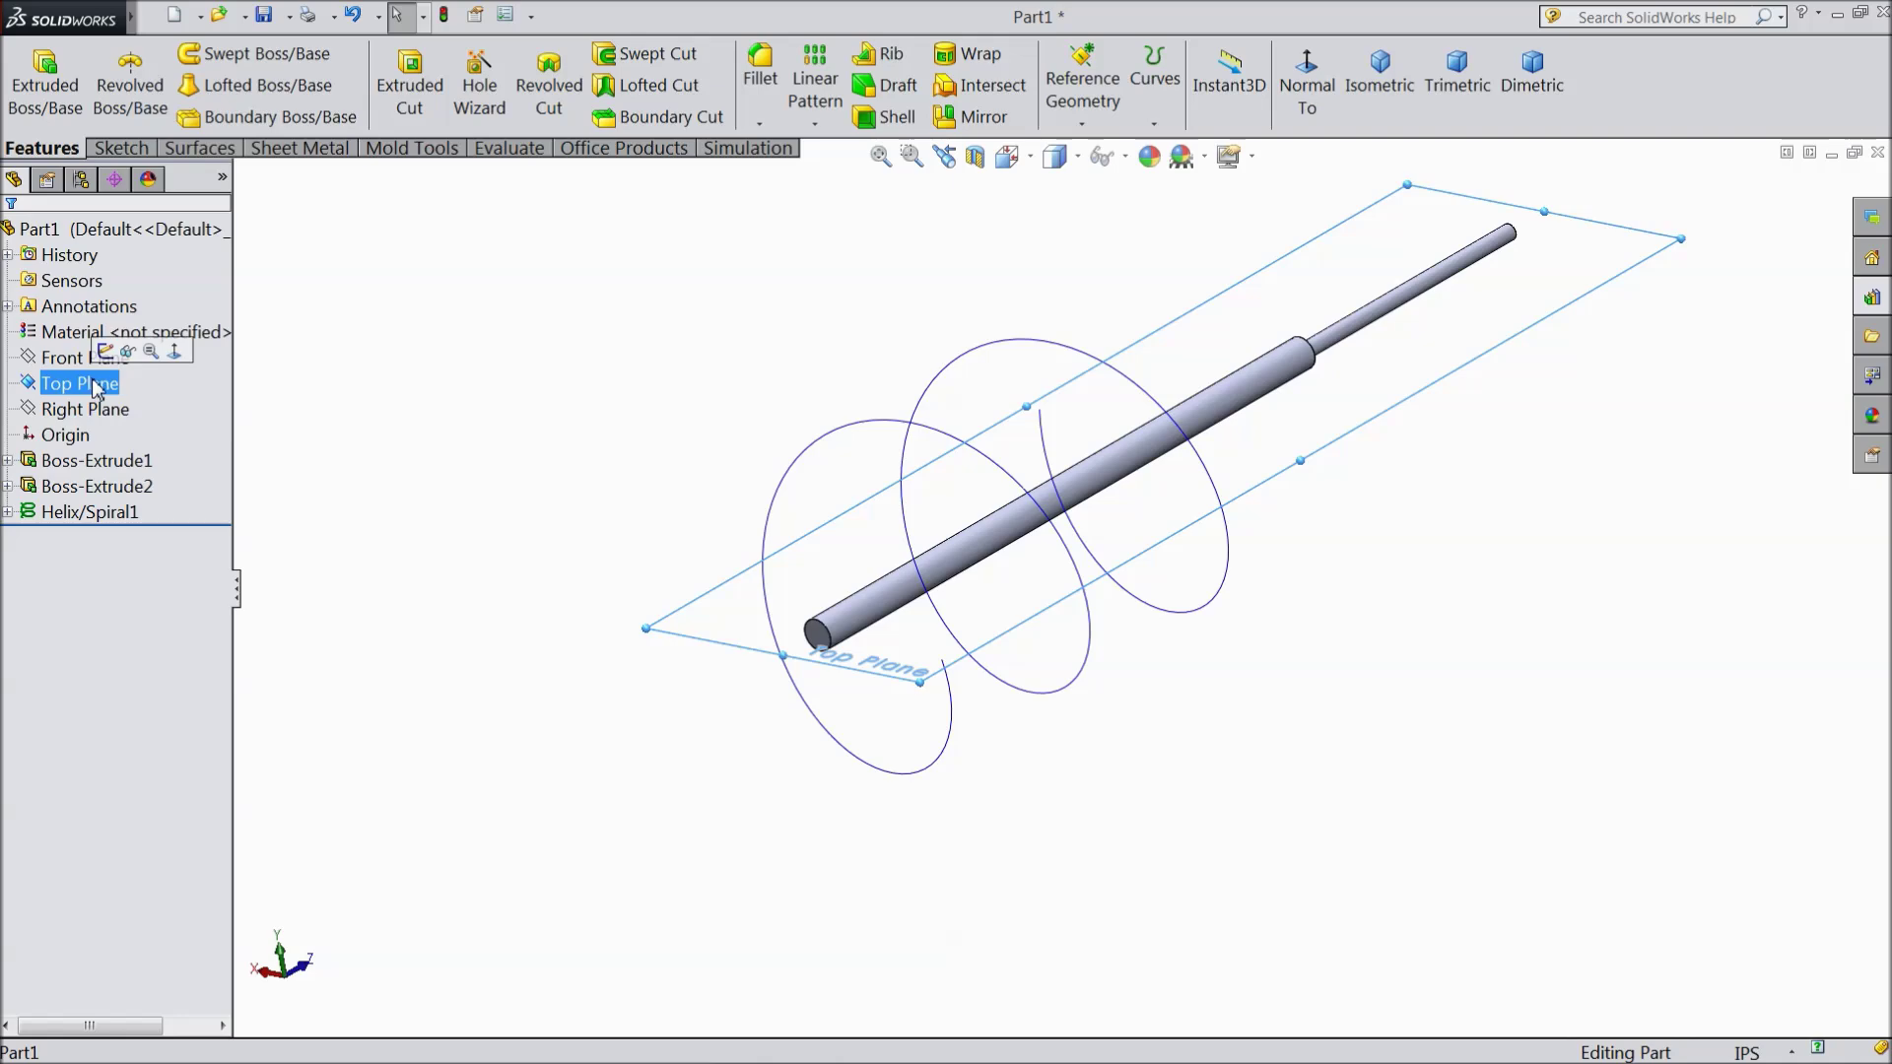
left_click(106, 352)
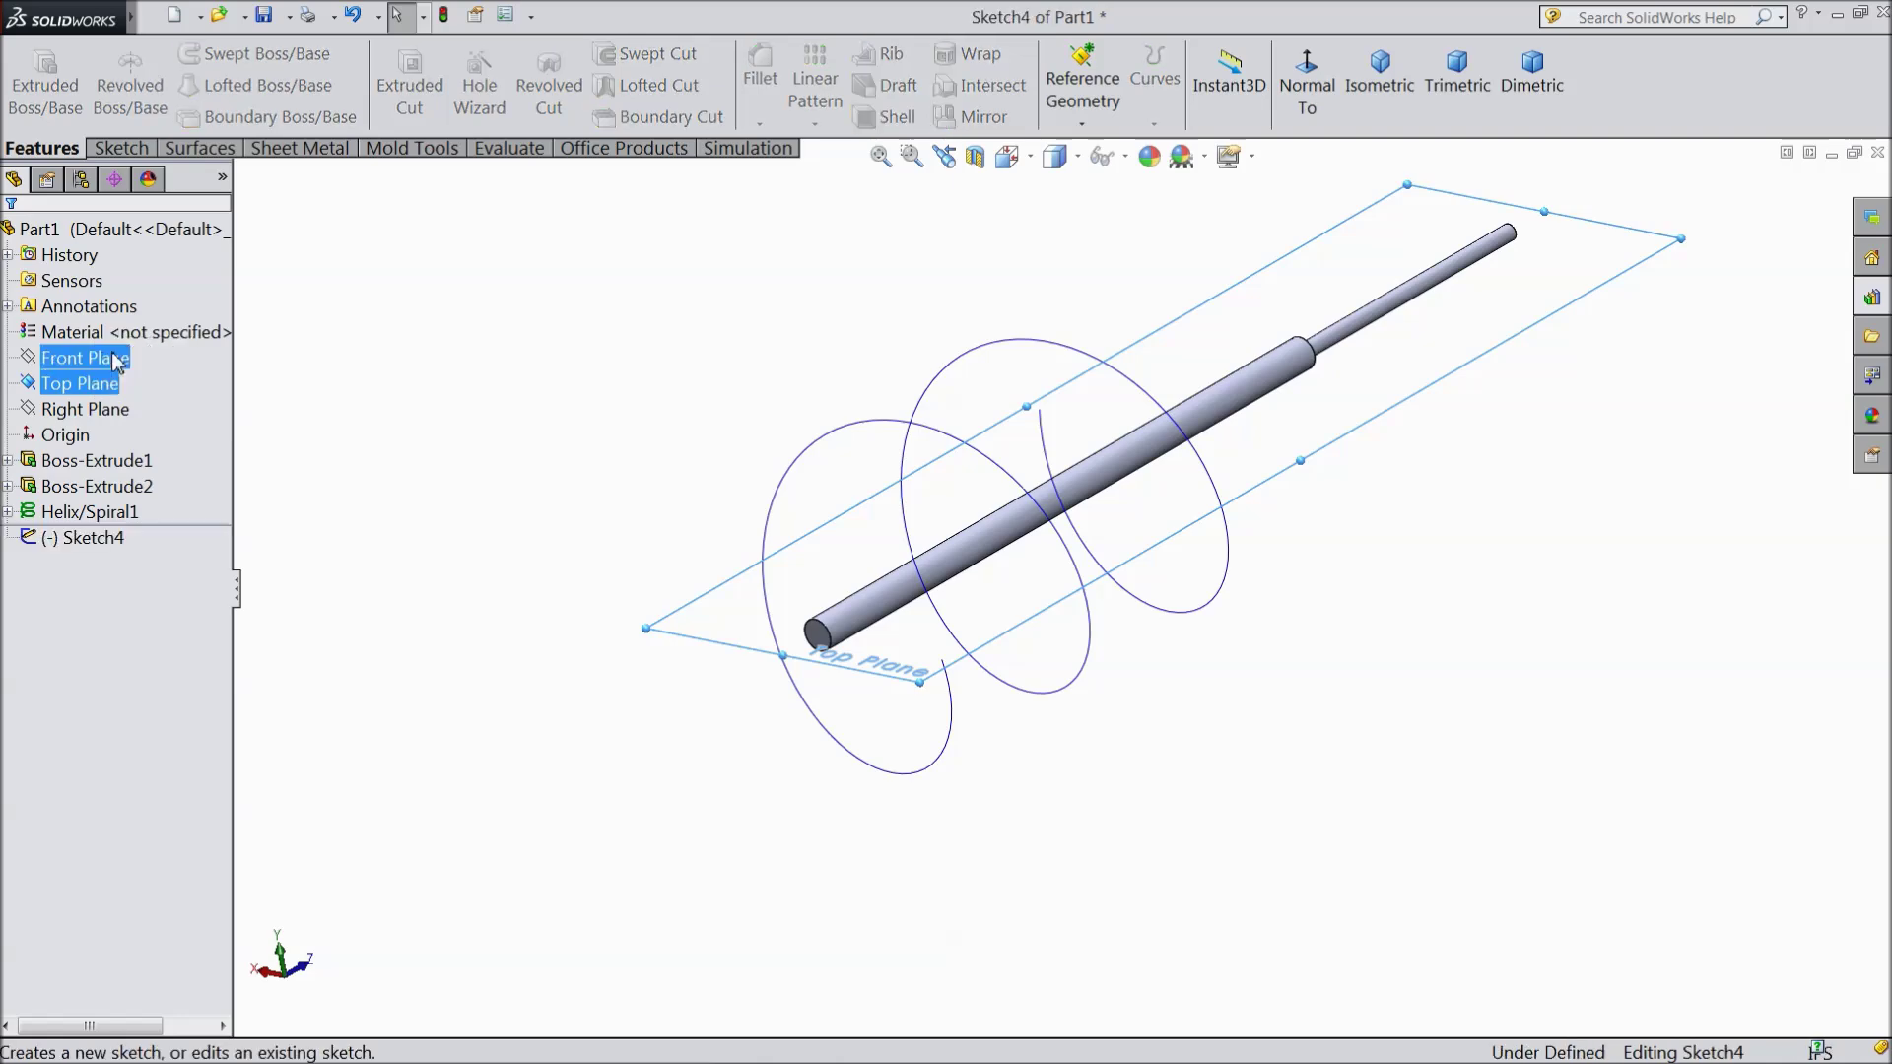
left_click(1311, 99)
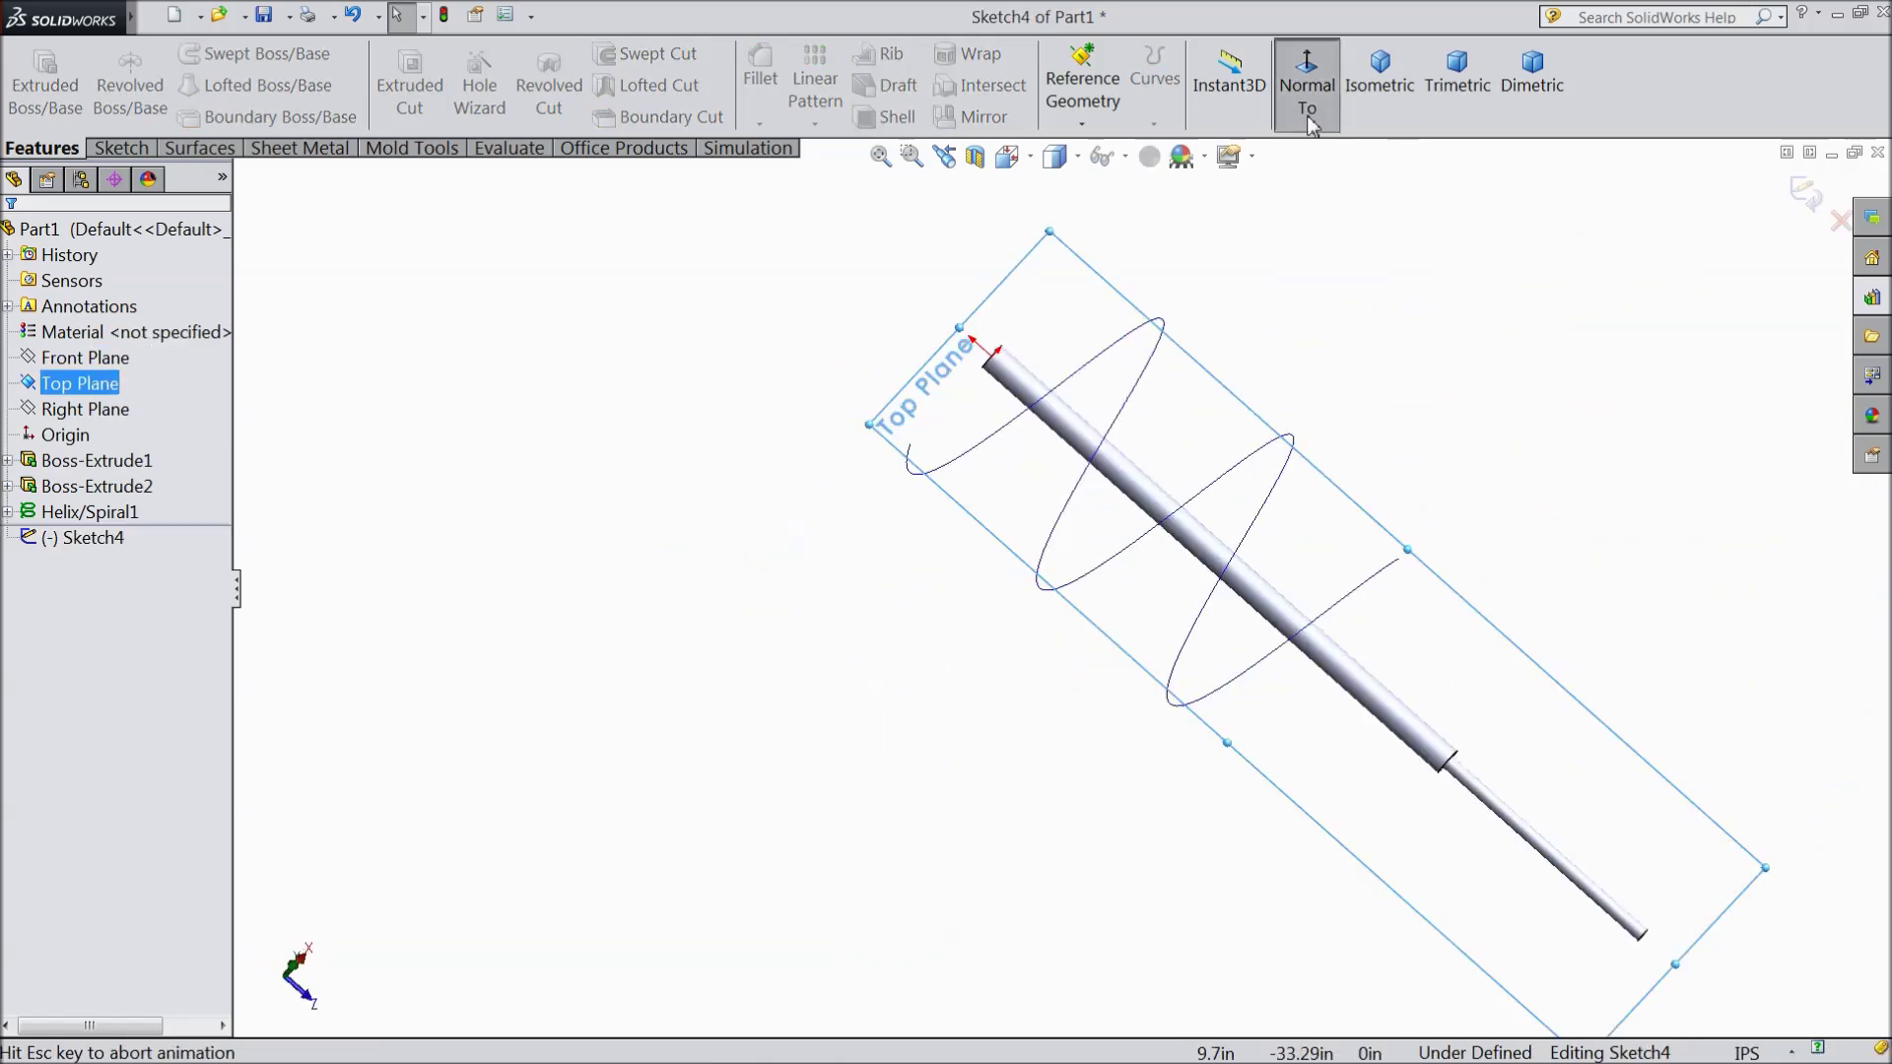
left_click(128, 149)
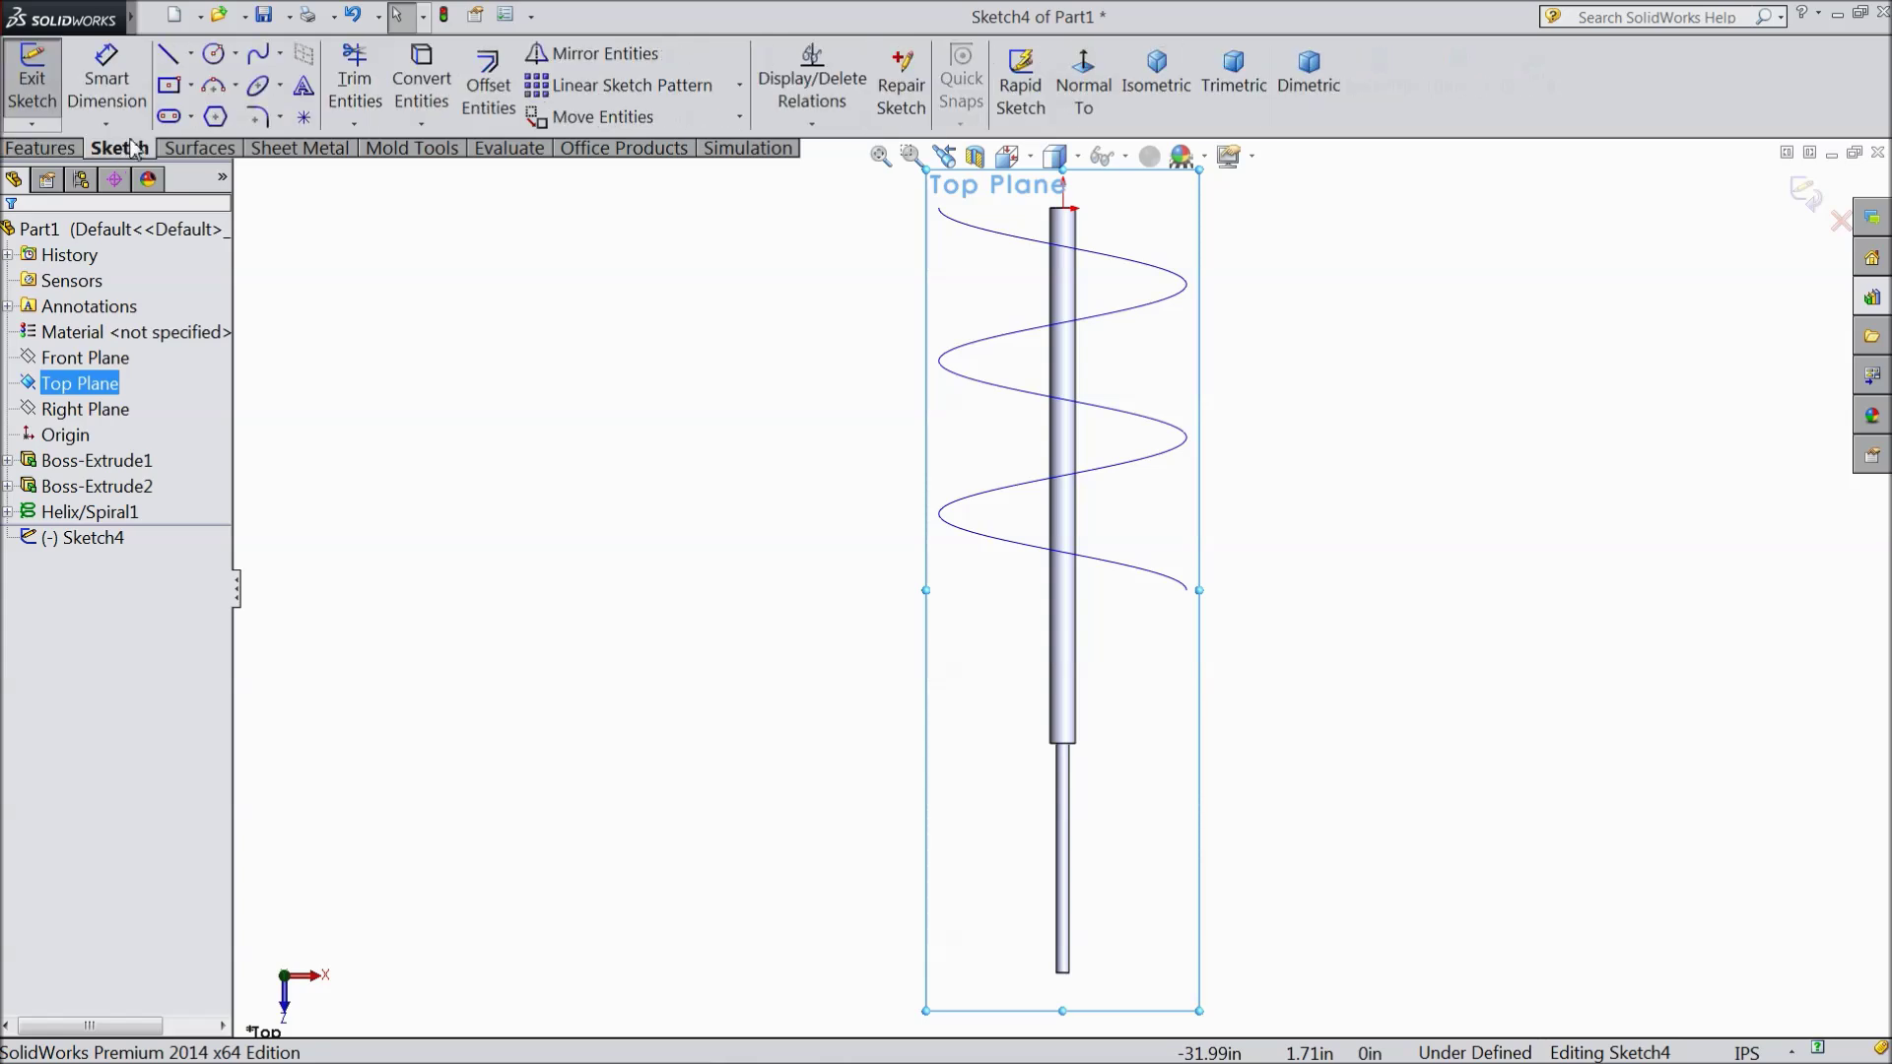
left_click(191, 85)
Draw a corner rectangle from the shaft's top-left corner to the helix start point
left_click(202, 118)
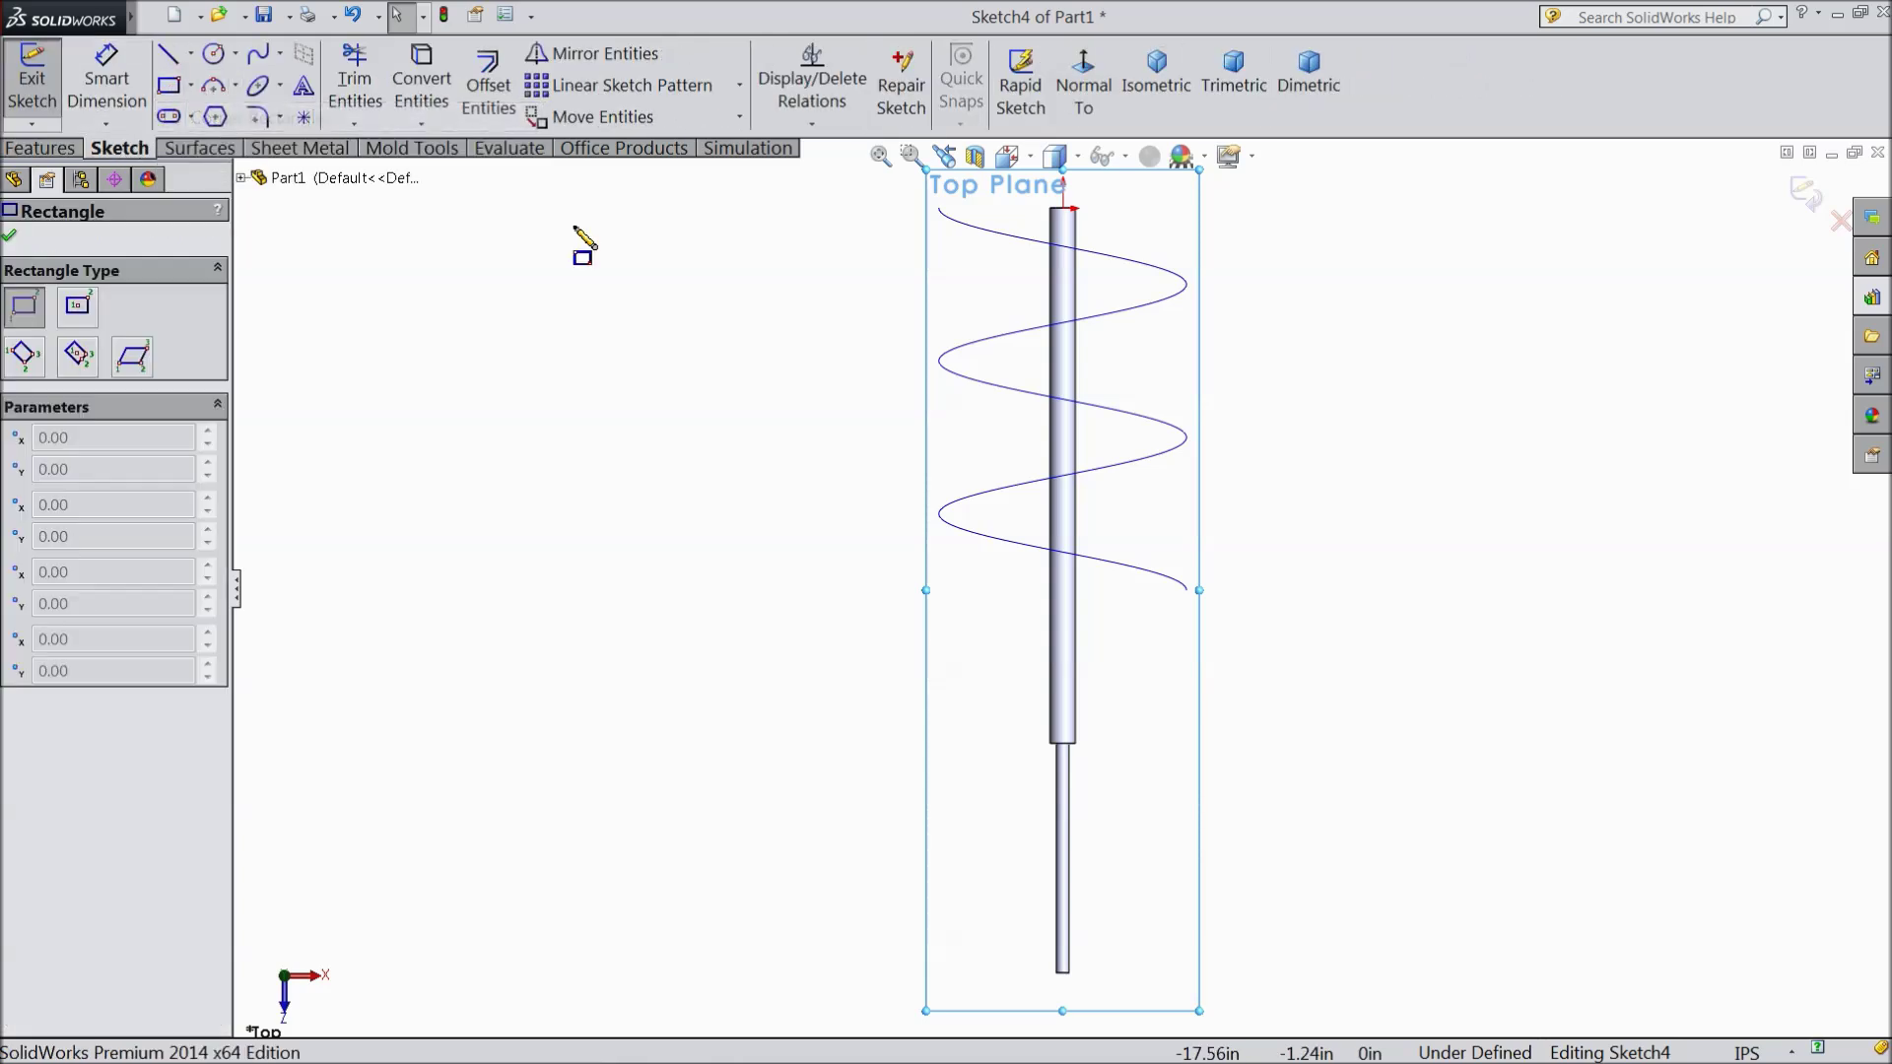
scroll(1008, 399, "up", 2)
scroll(1007, 399, "down", 3)
scroll(1111, 323, "down", 5)
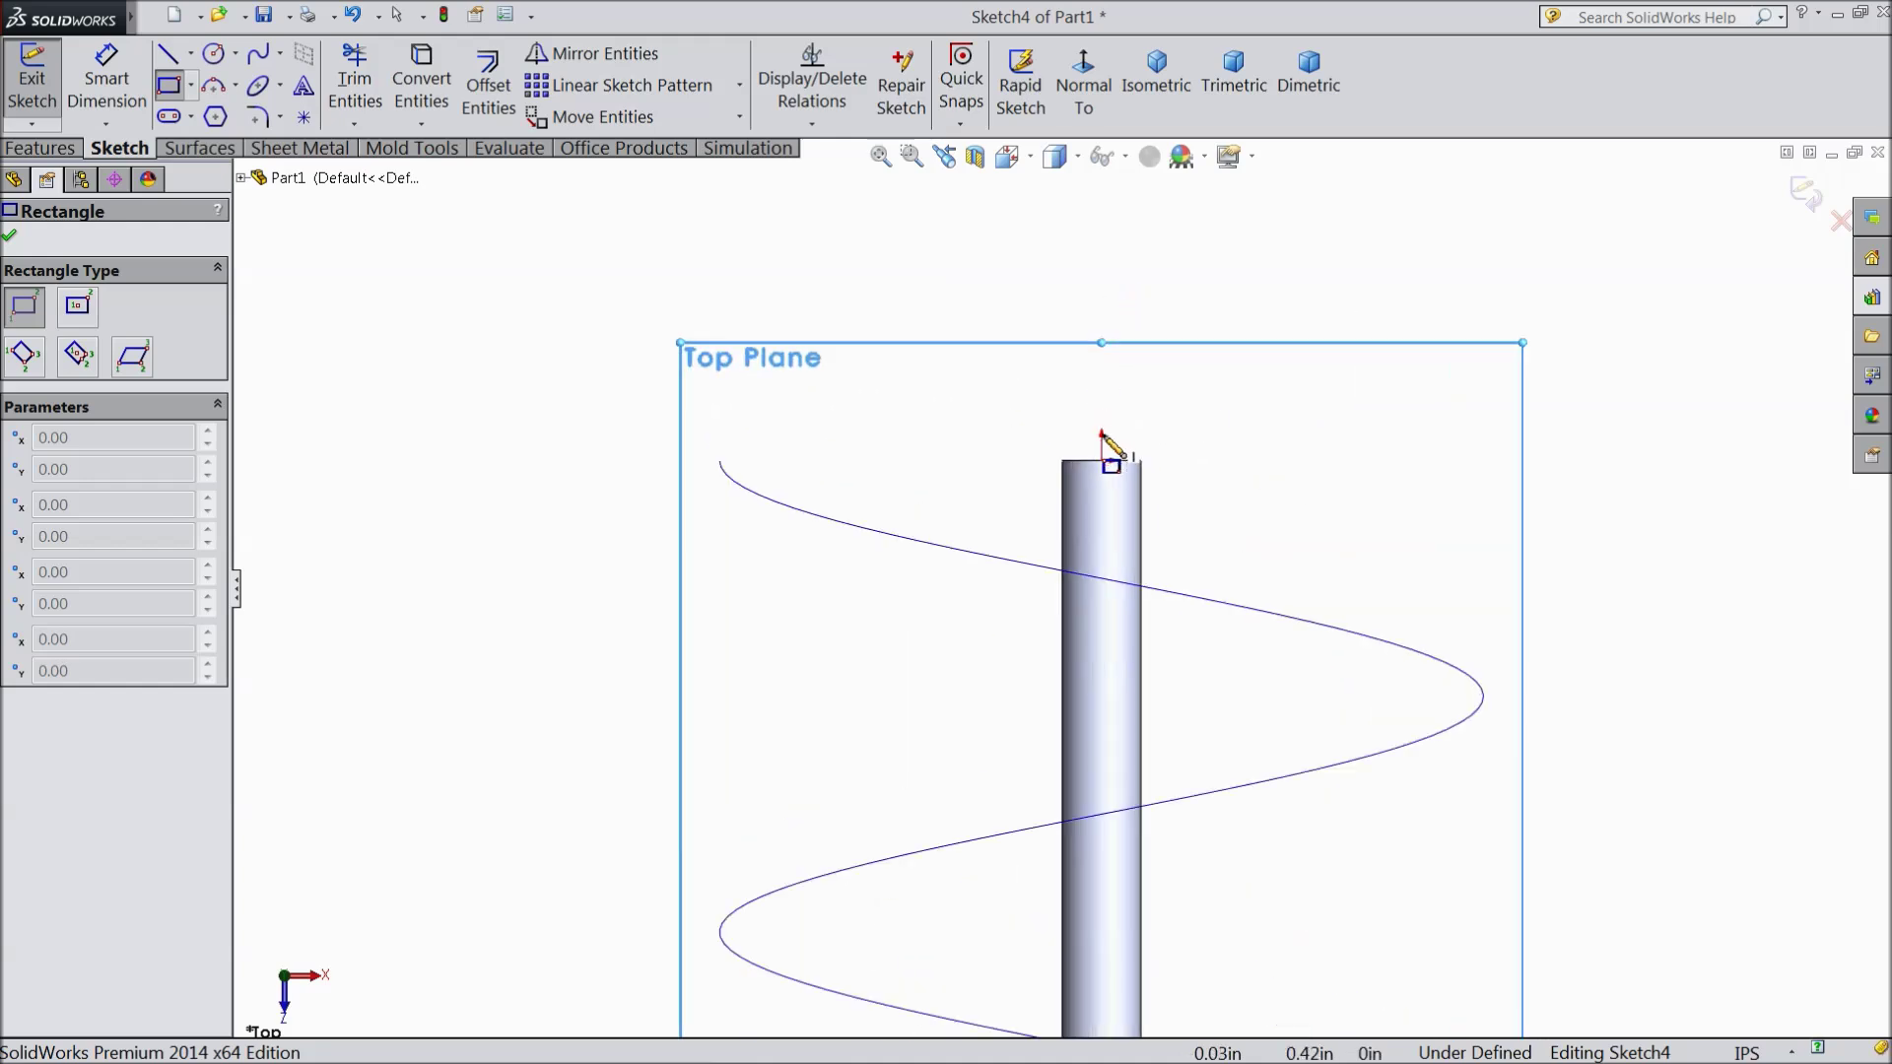
scroll(1038, 525, "down", 2)
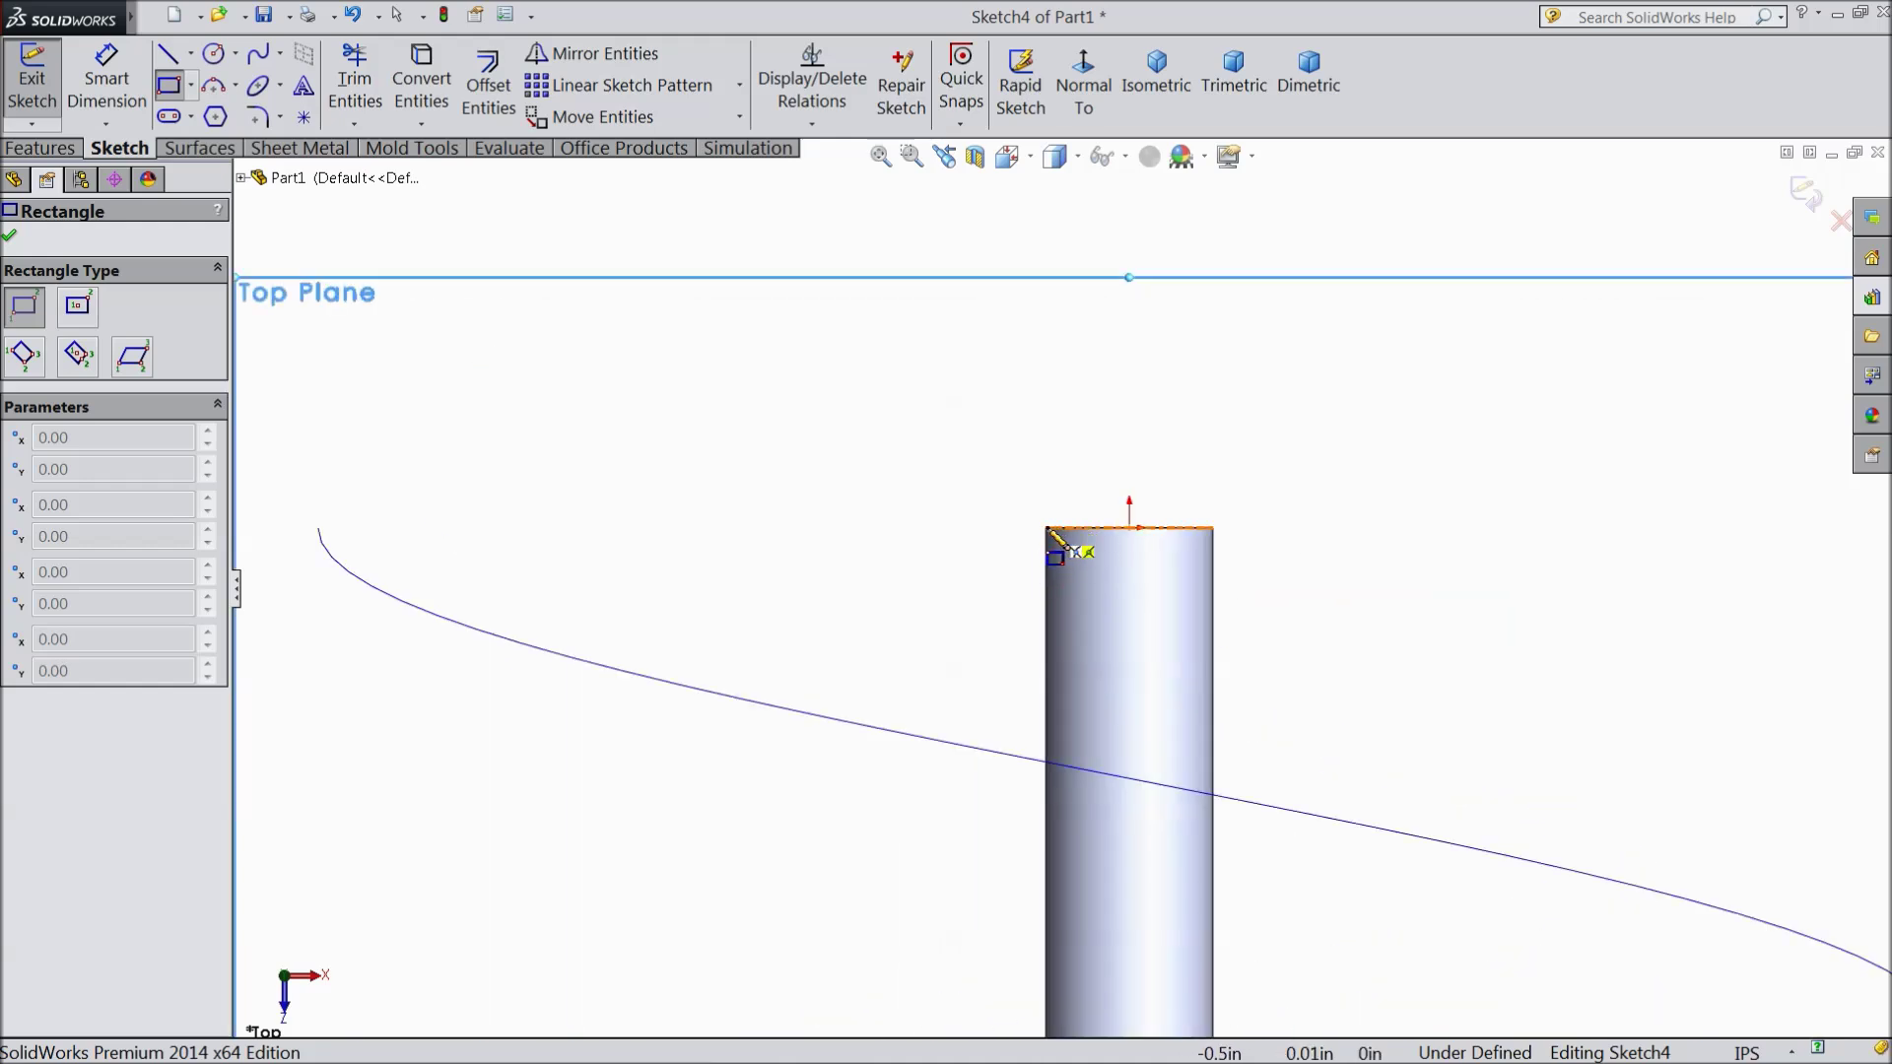
left_click(1047, 528)
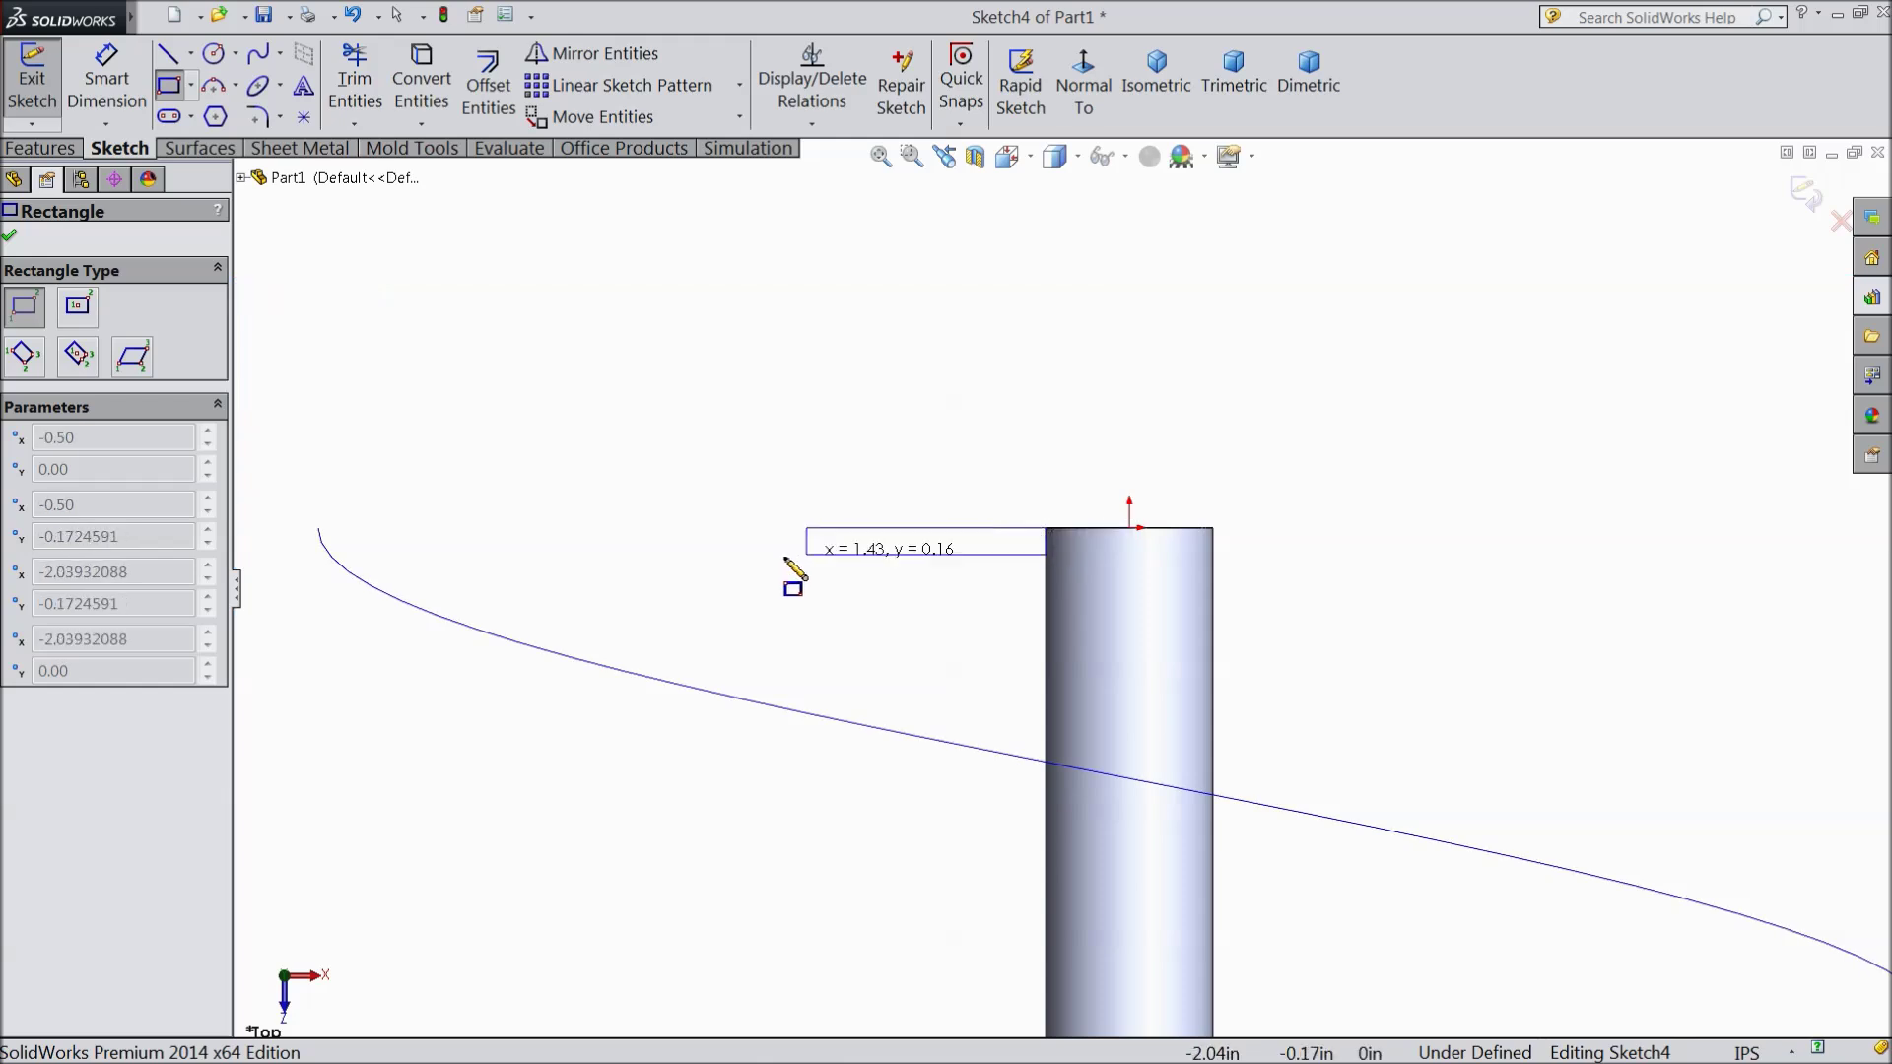
scroll(794, 582, "up", 2)
scroll(548, 549, "down", 2)
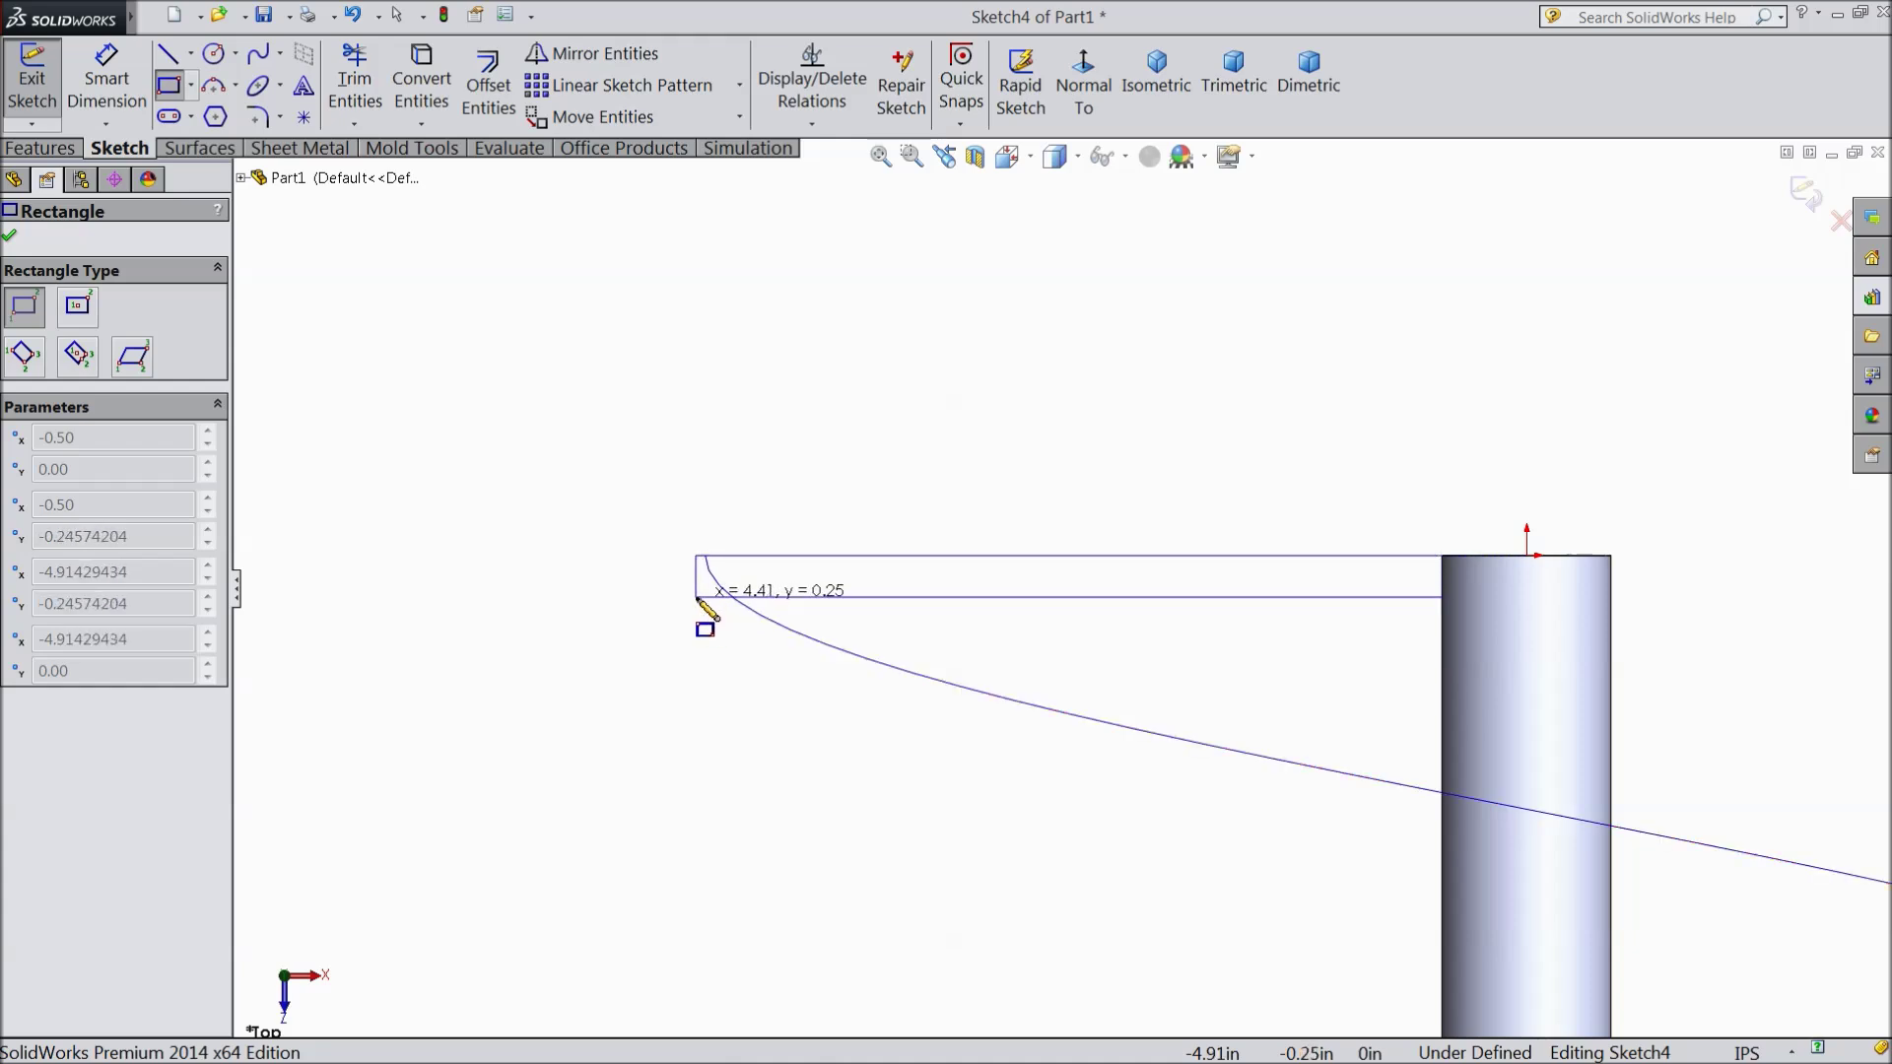
left_click(698, 598)
Dimension the rectangle's left side to 1.25 in
left_click(106, 79)
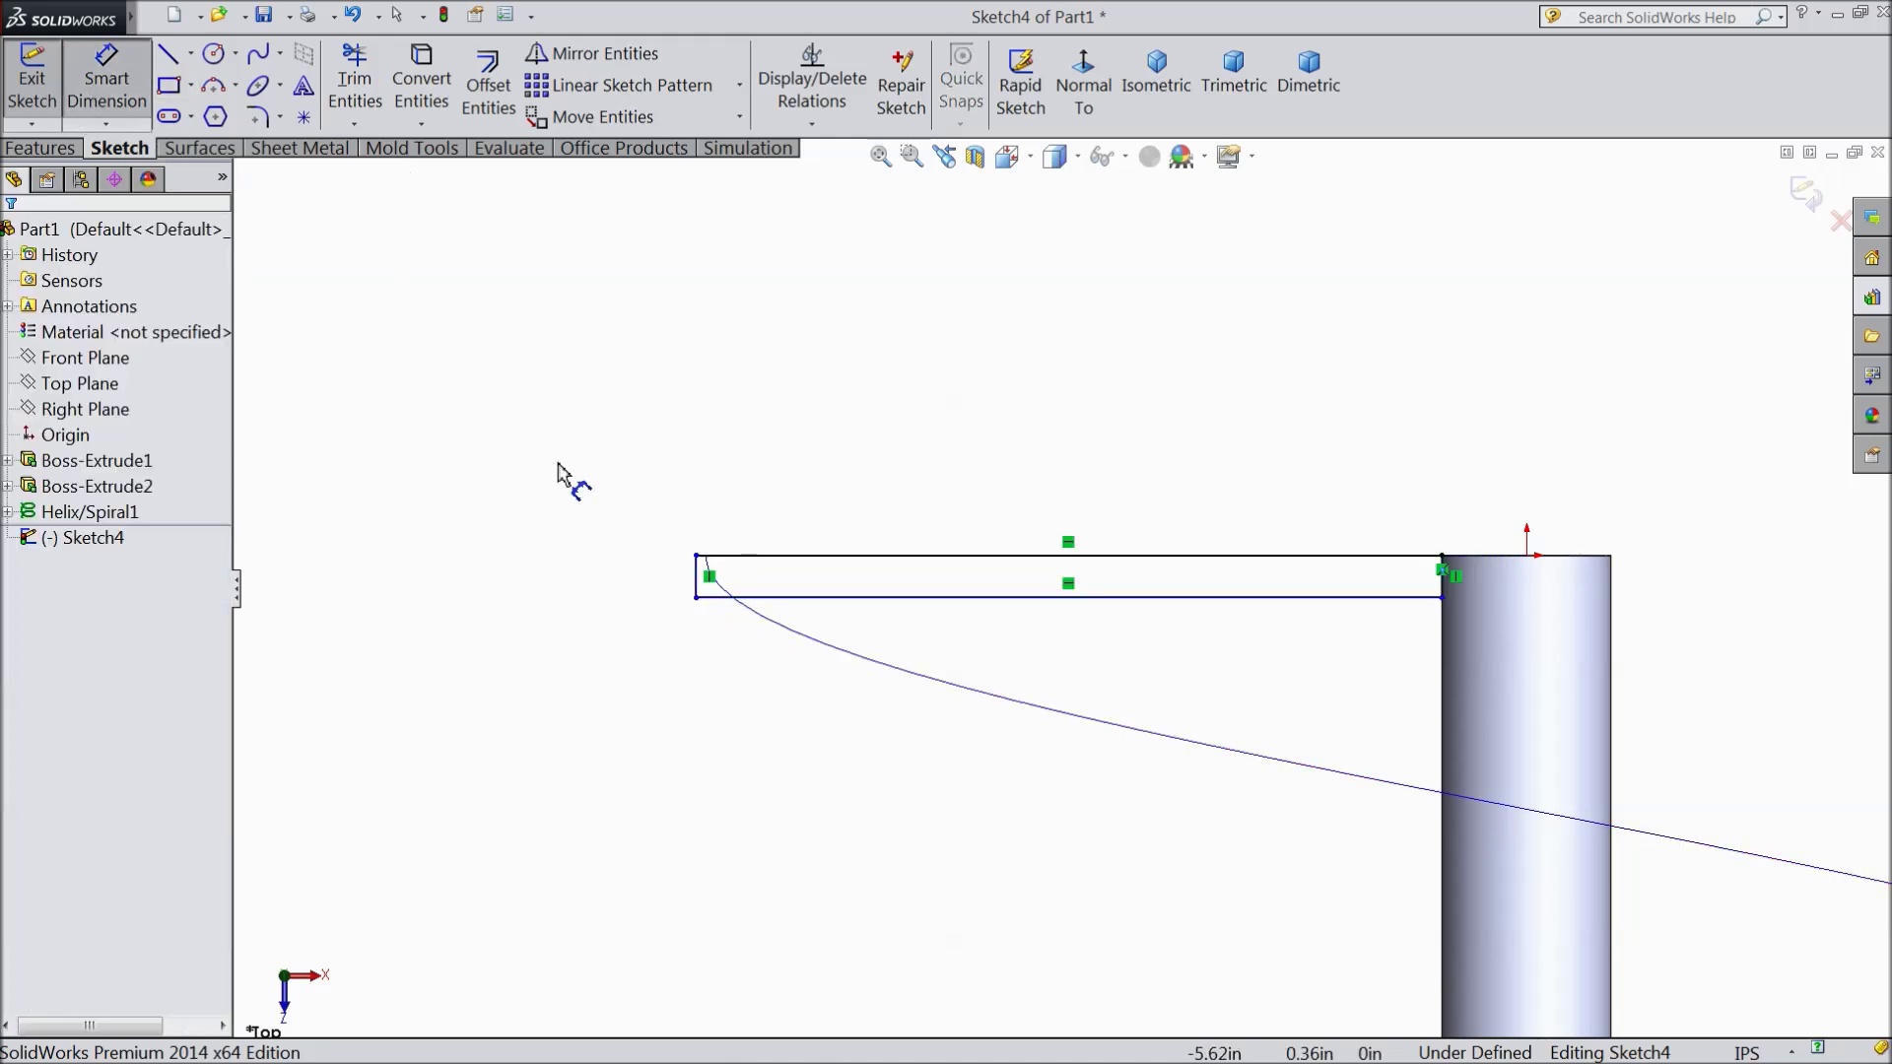
scroll(690, 642, "down", 2)
left_click(727, 548)
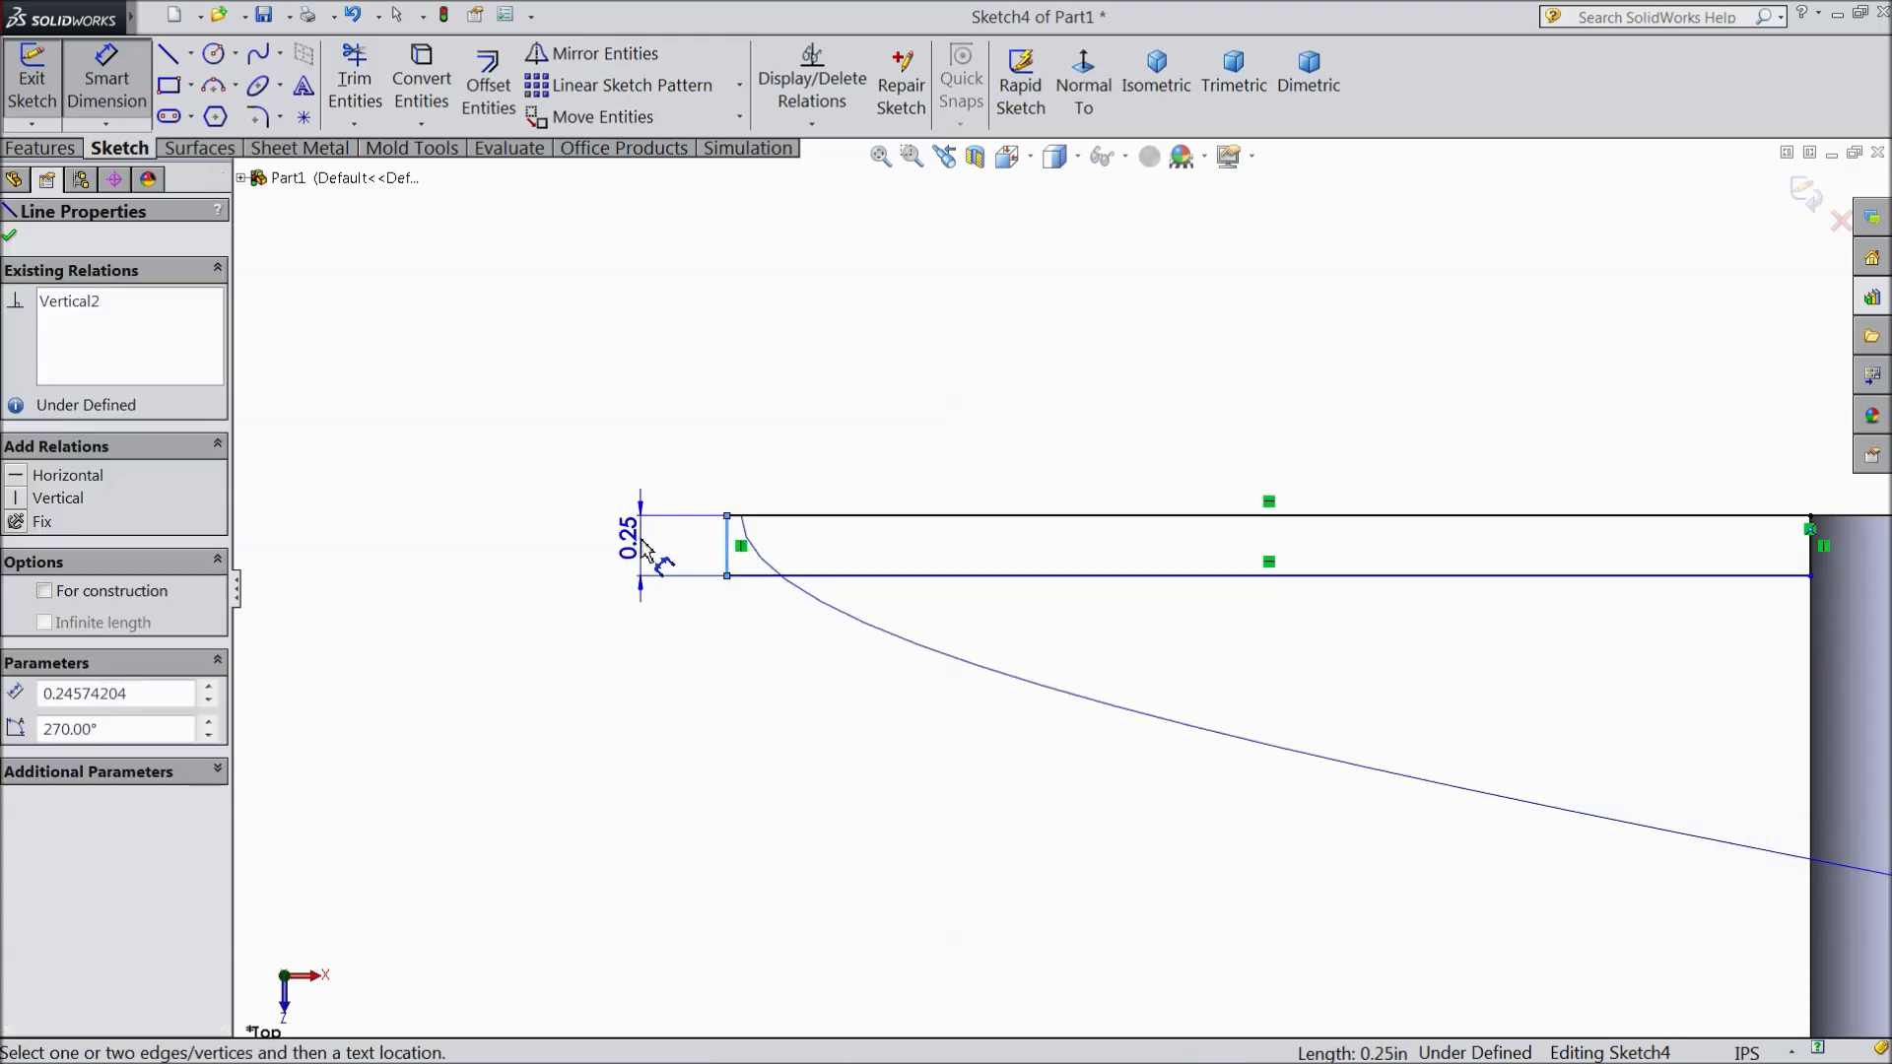
left_click(642, 548)
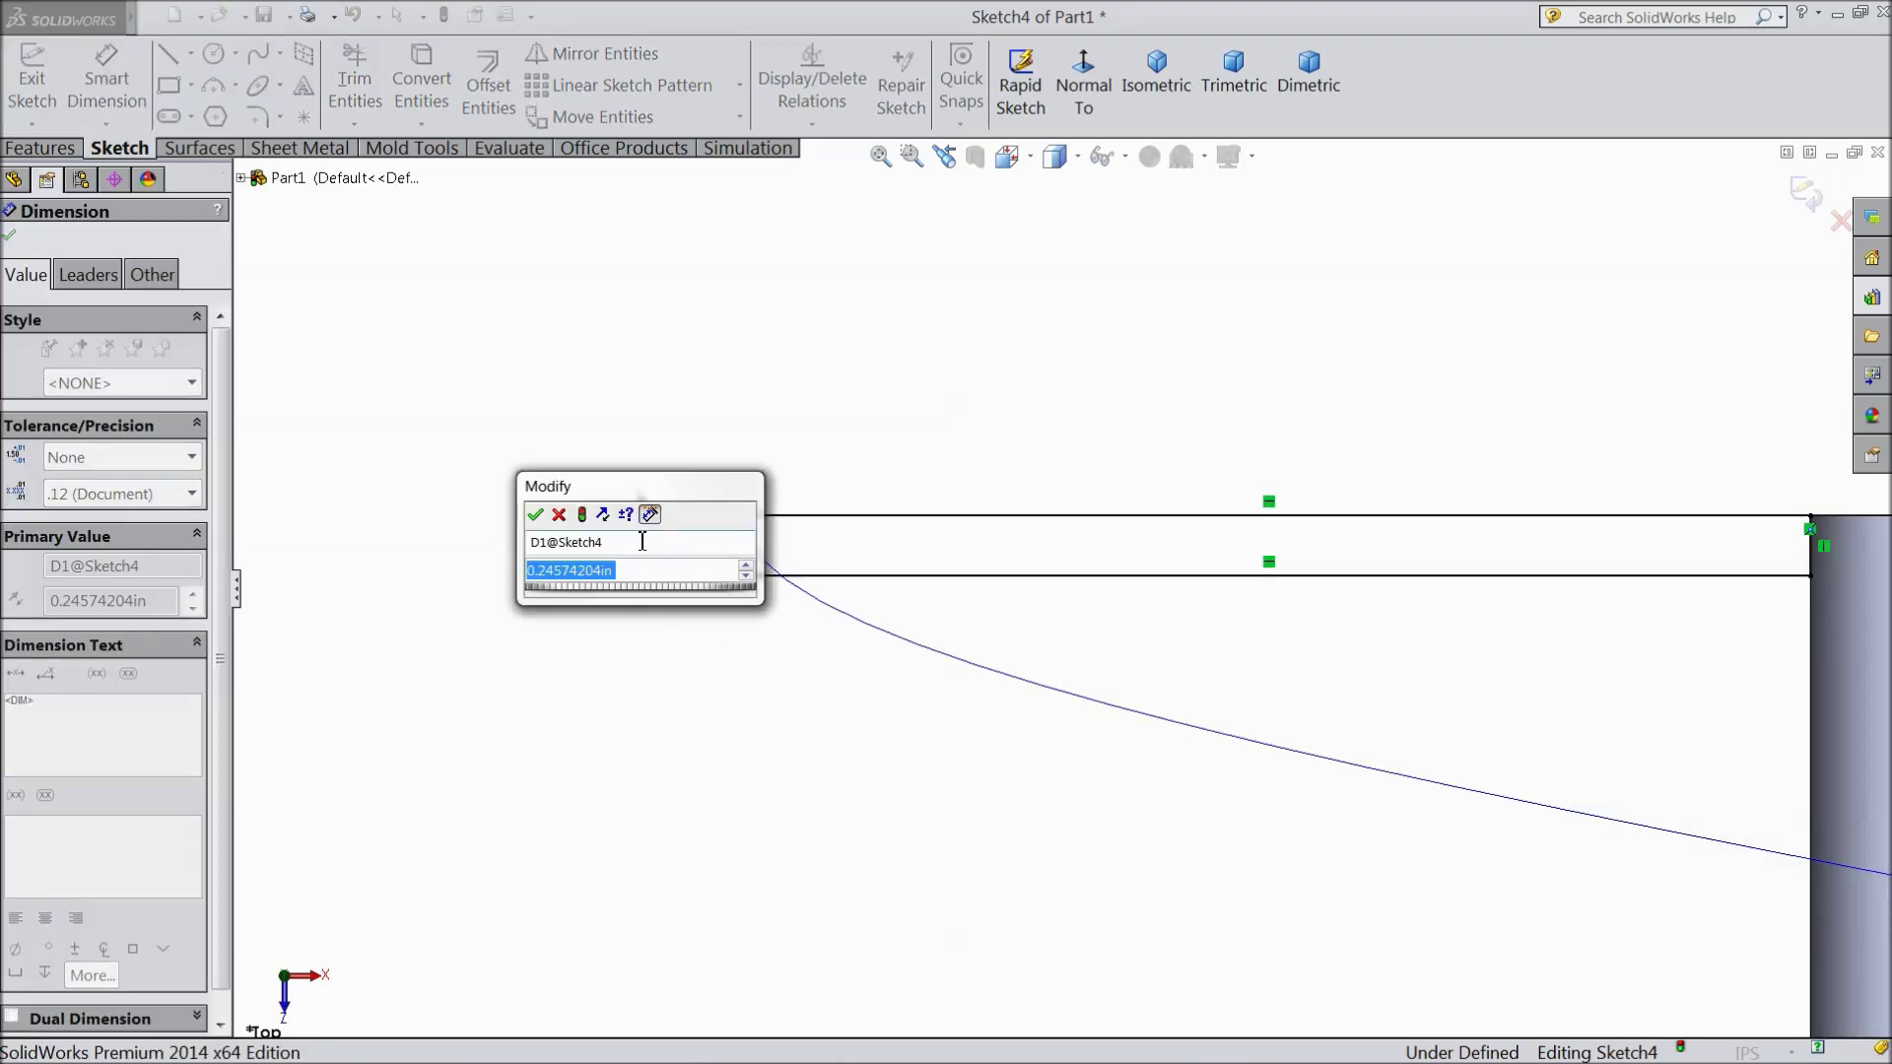
type("1.25")
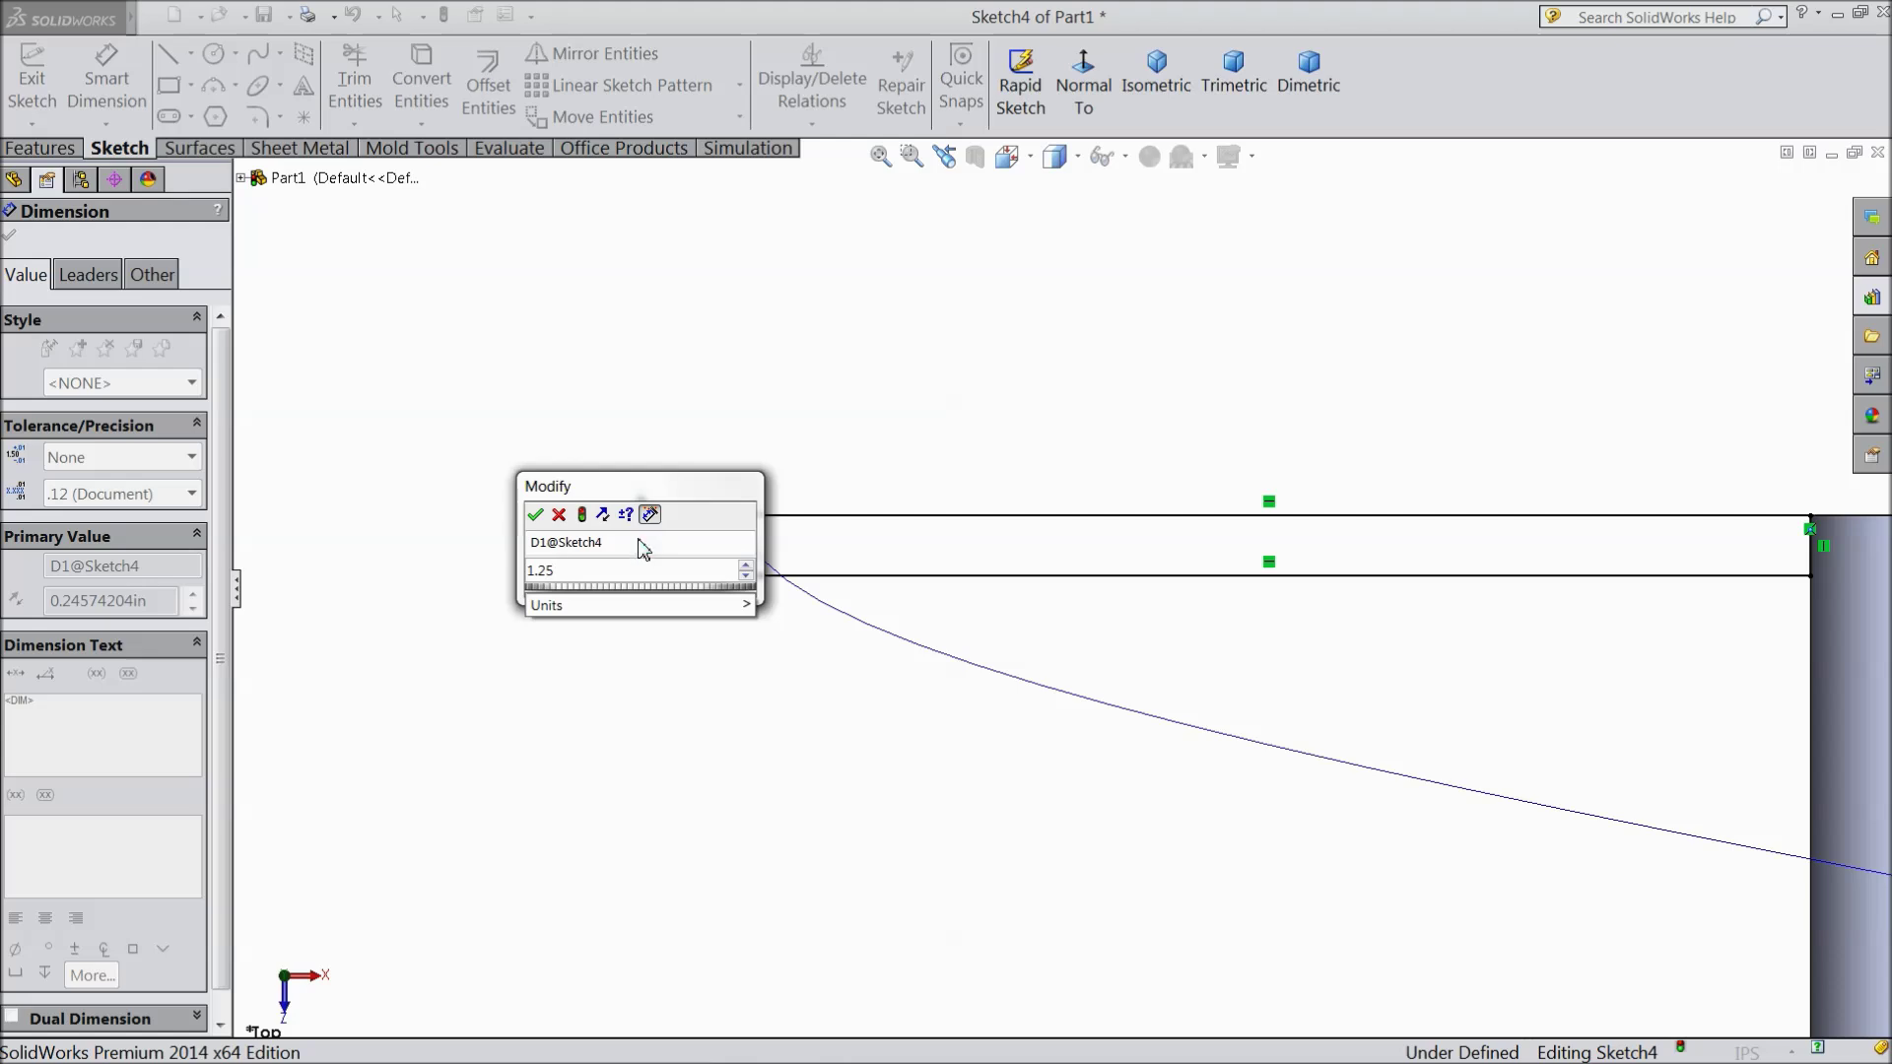
left_click(535, 514)
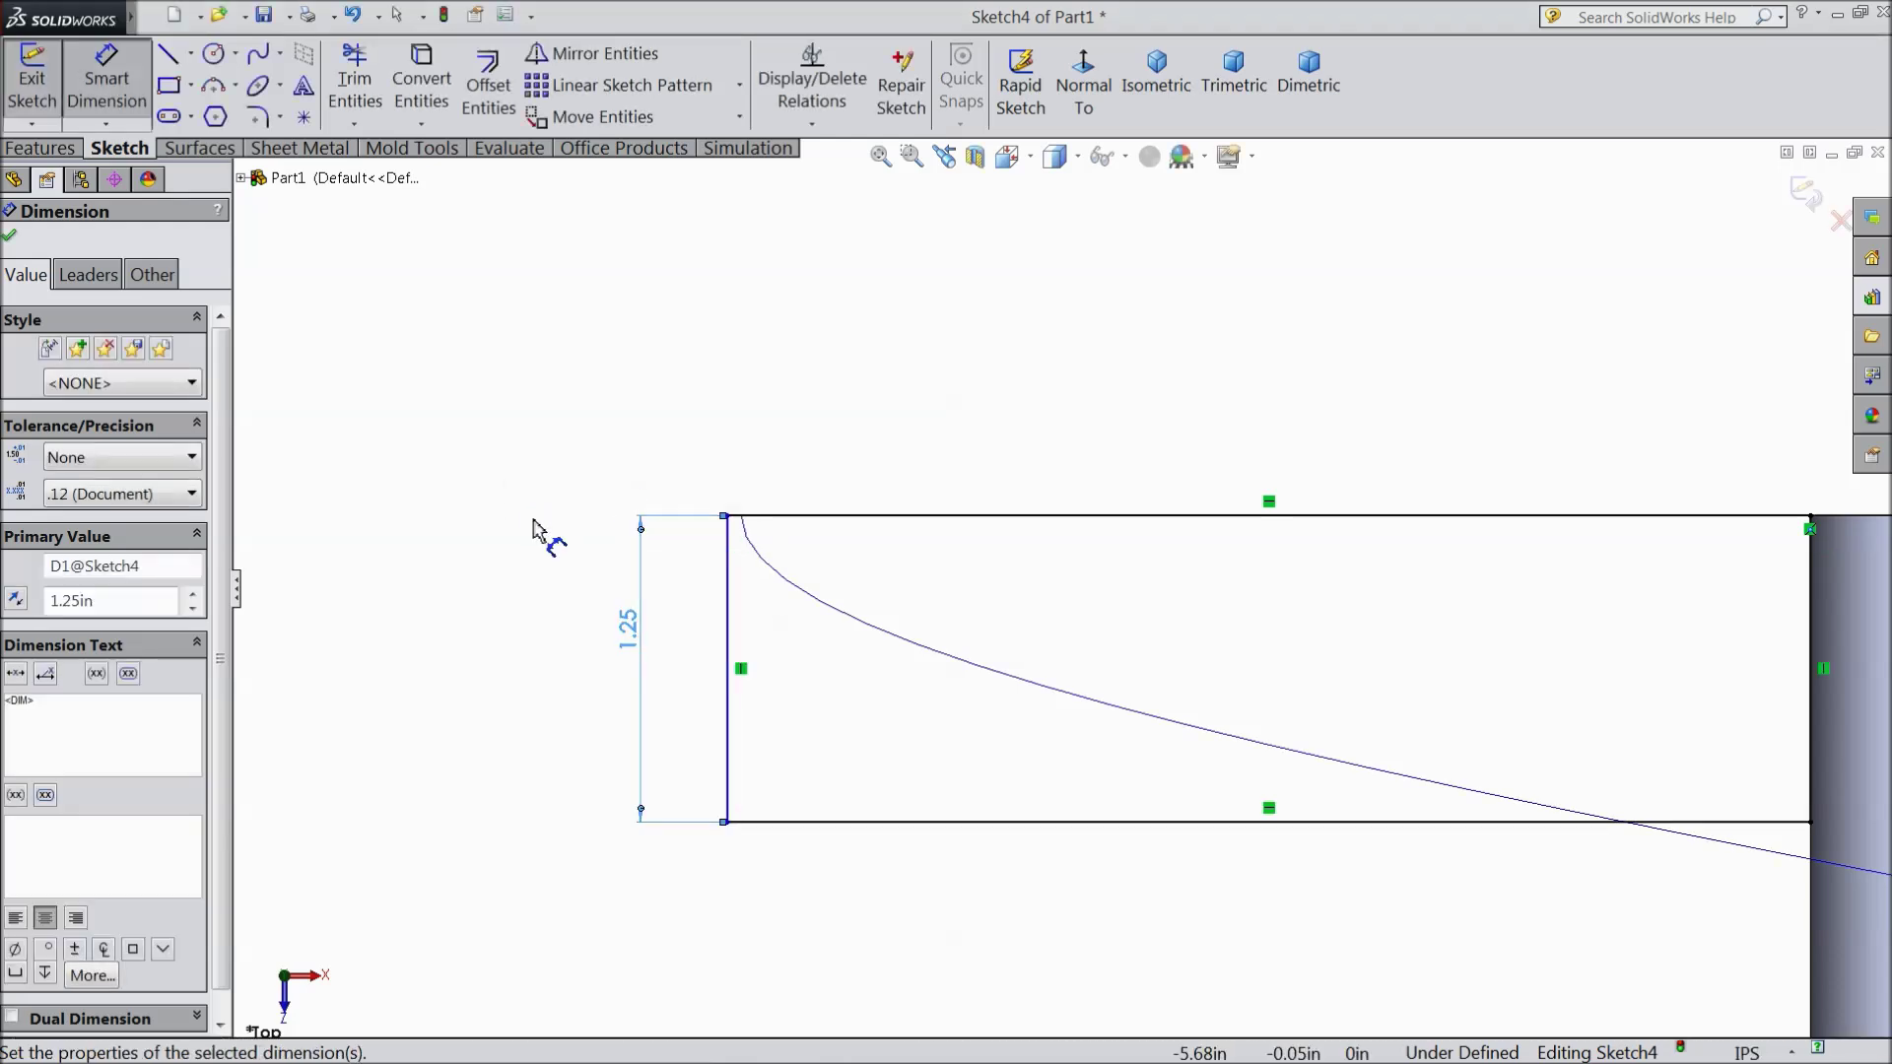
Change the rectangle's height dimension to 0.25 in and exit the sketch
scroll(552, 537, "up", 4)
scroll(1227, 823, "down", 1)
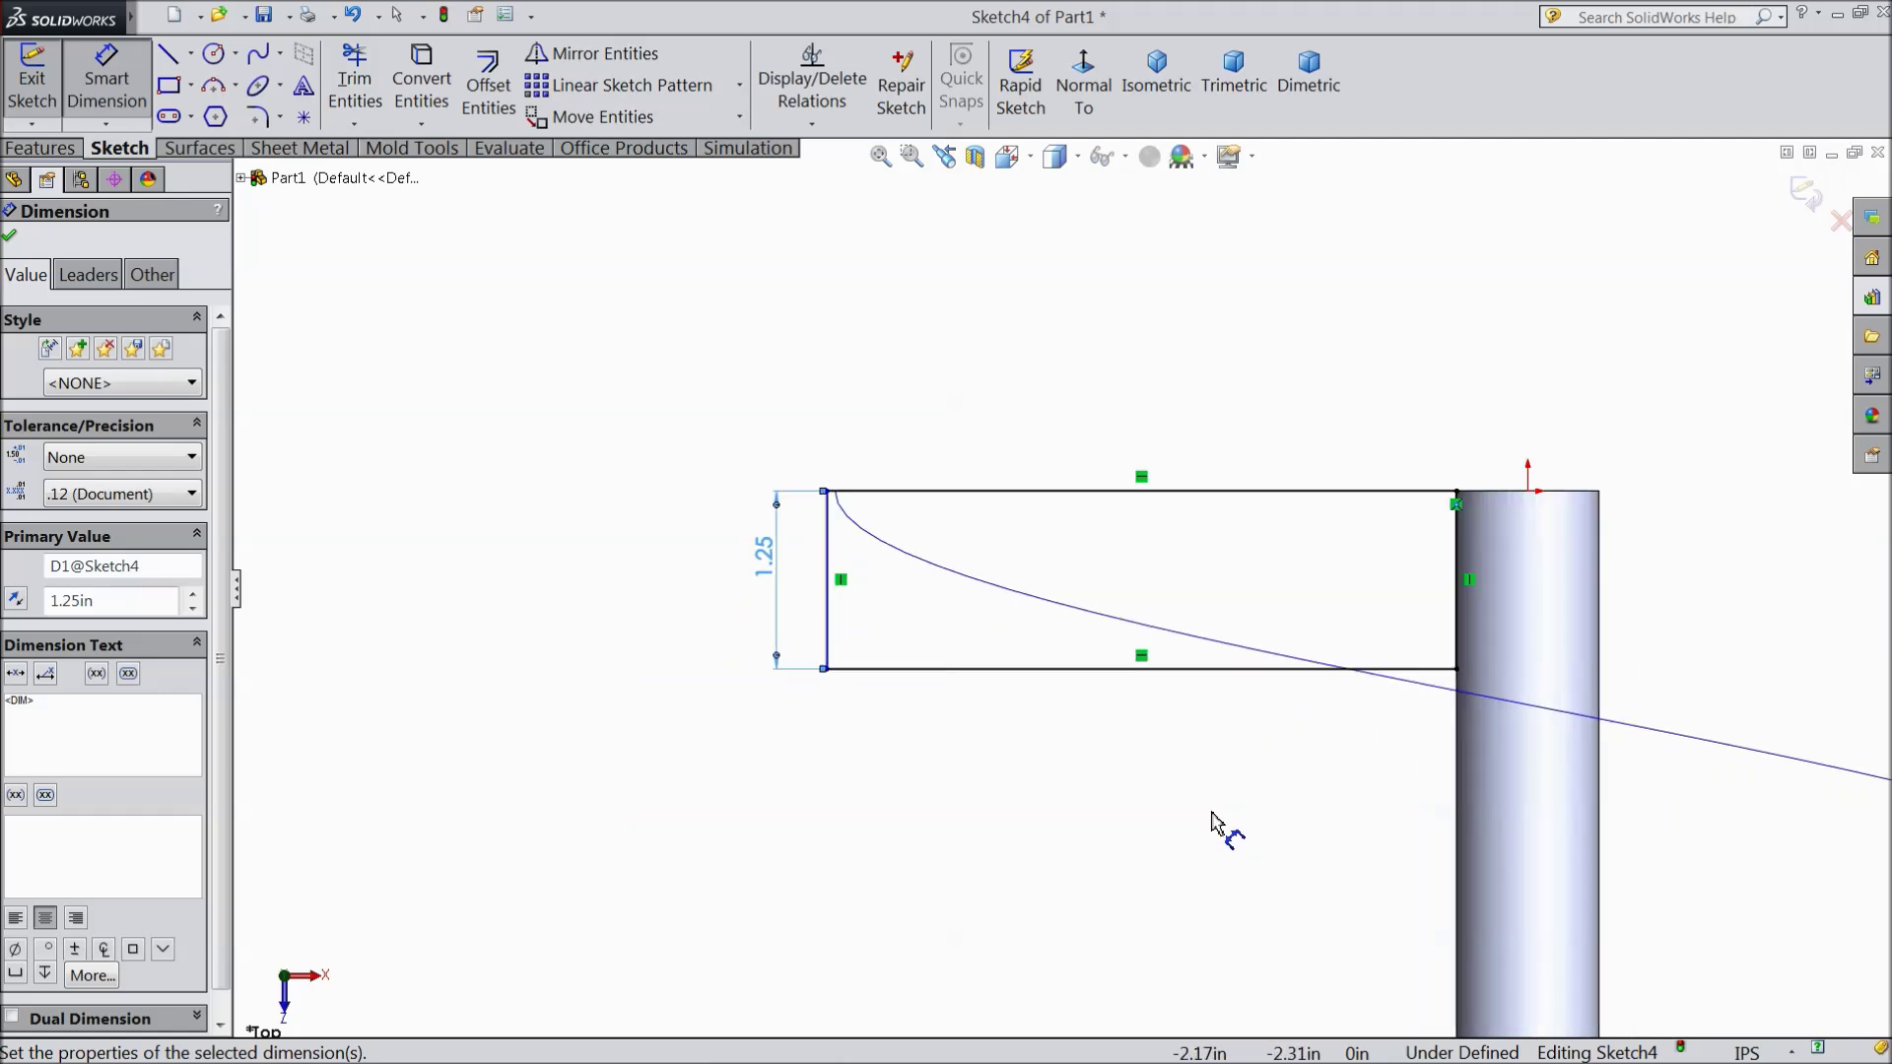
scroll(1226, 823, "down", 2)
double_click(564, 415)
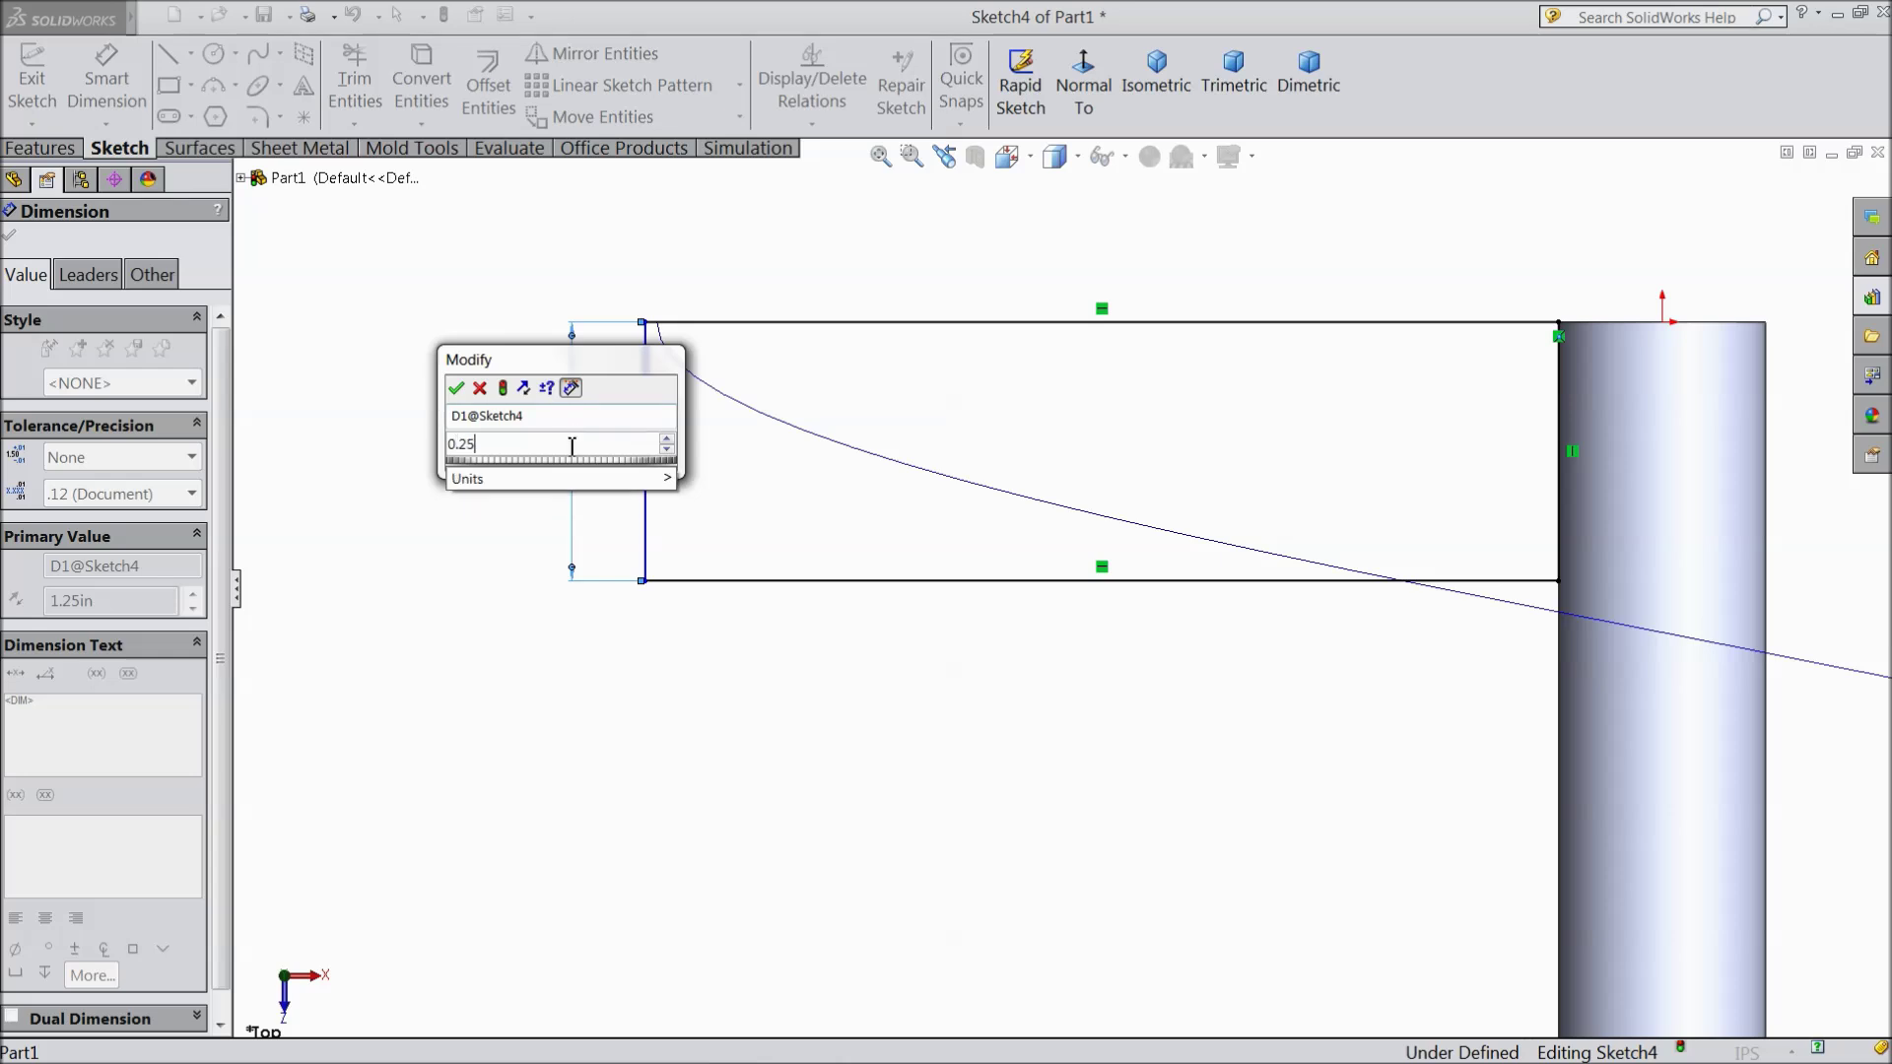
left_click(456, 387)
key("ctrl+z")
key("f")
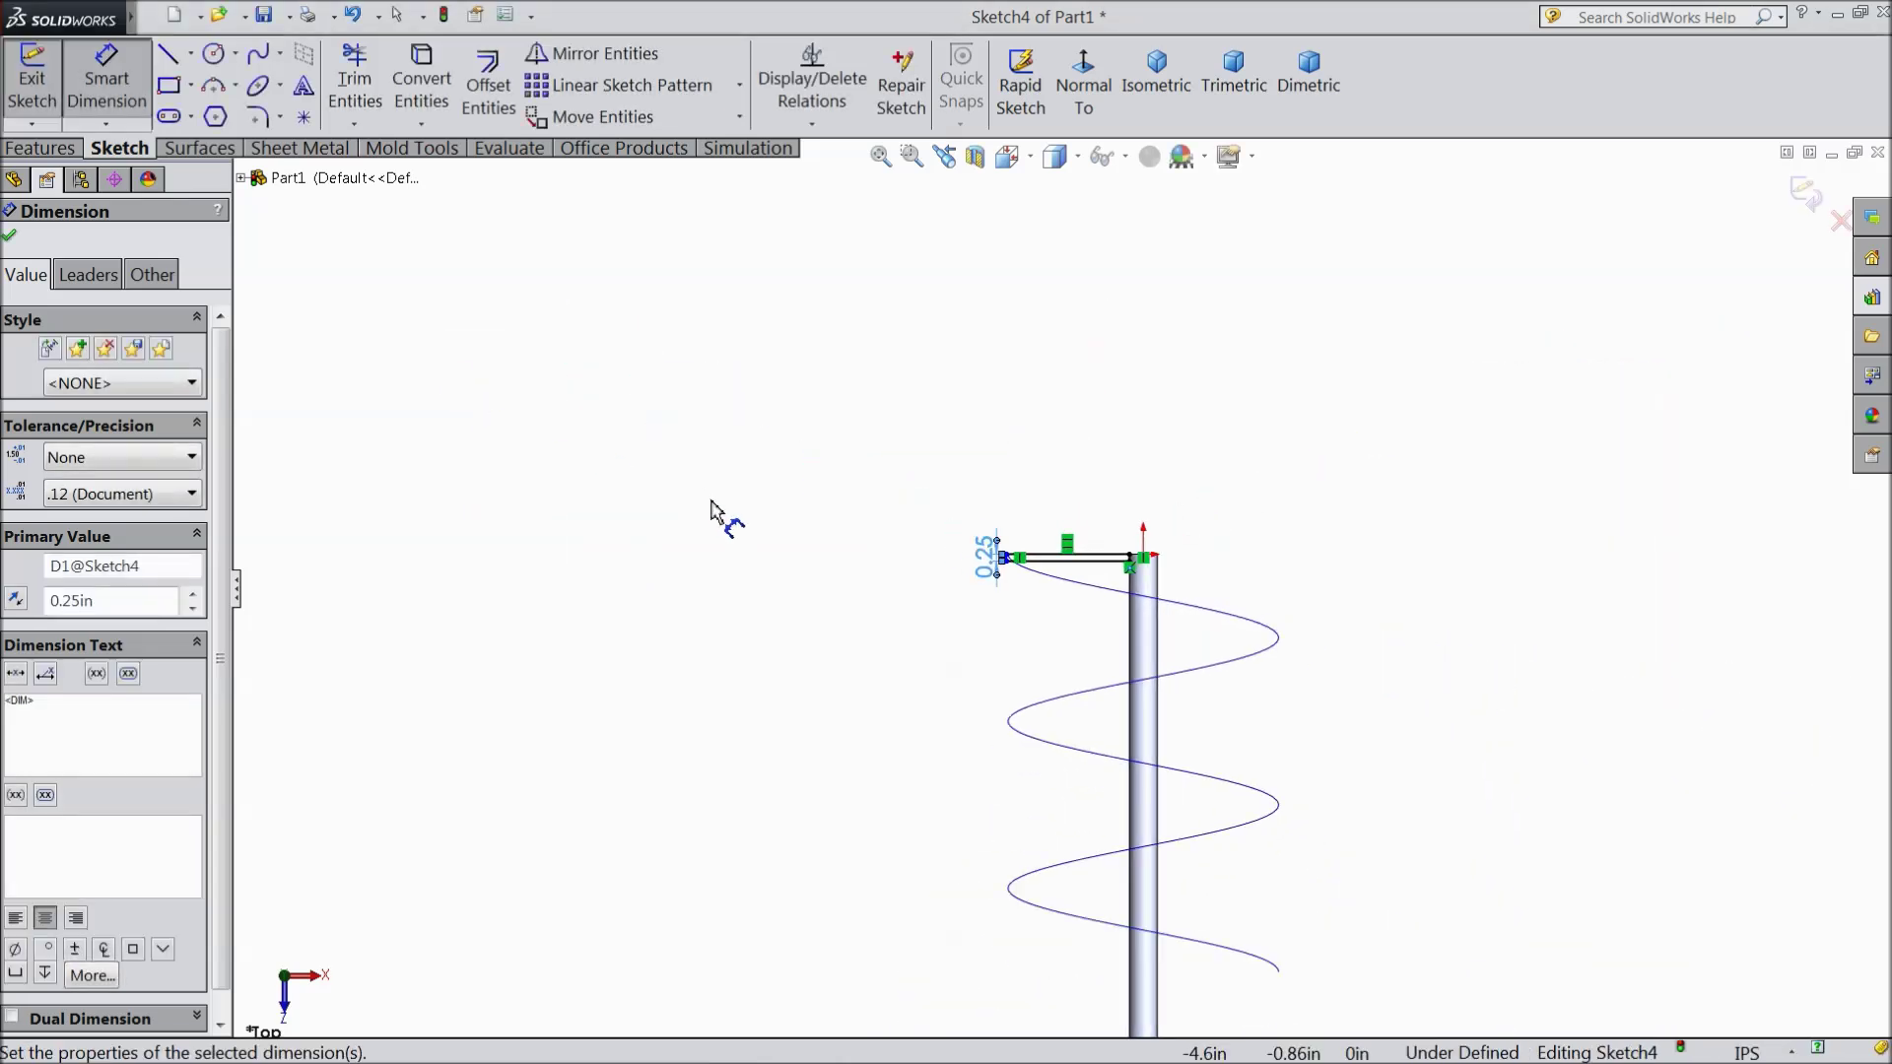
scroll(1053, 652, "down", 2)
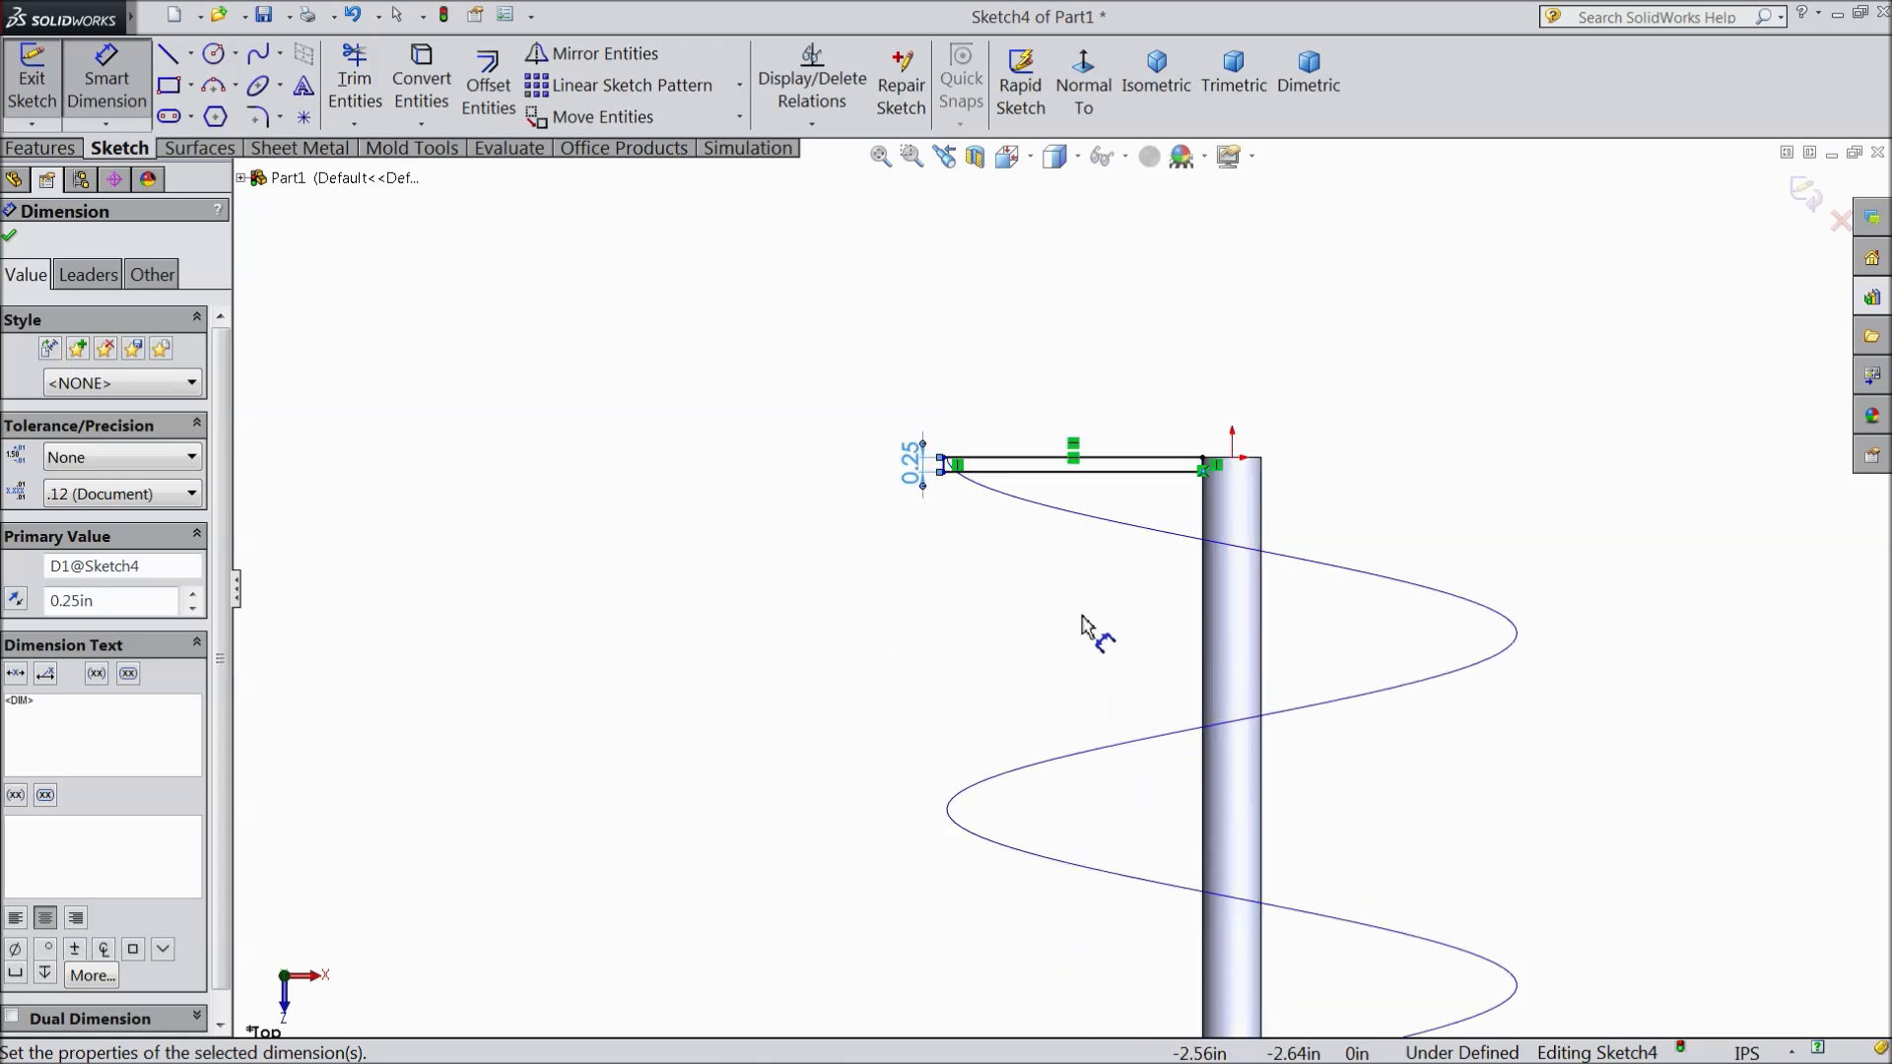
left_click(11, 238)
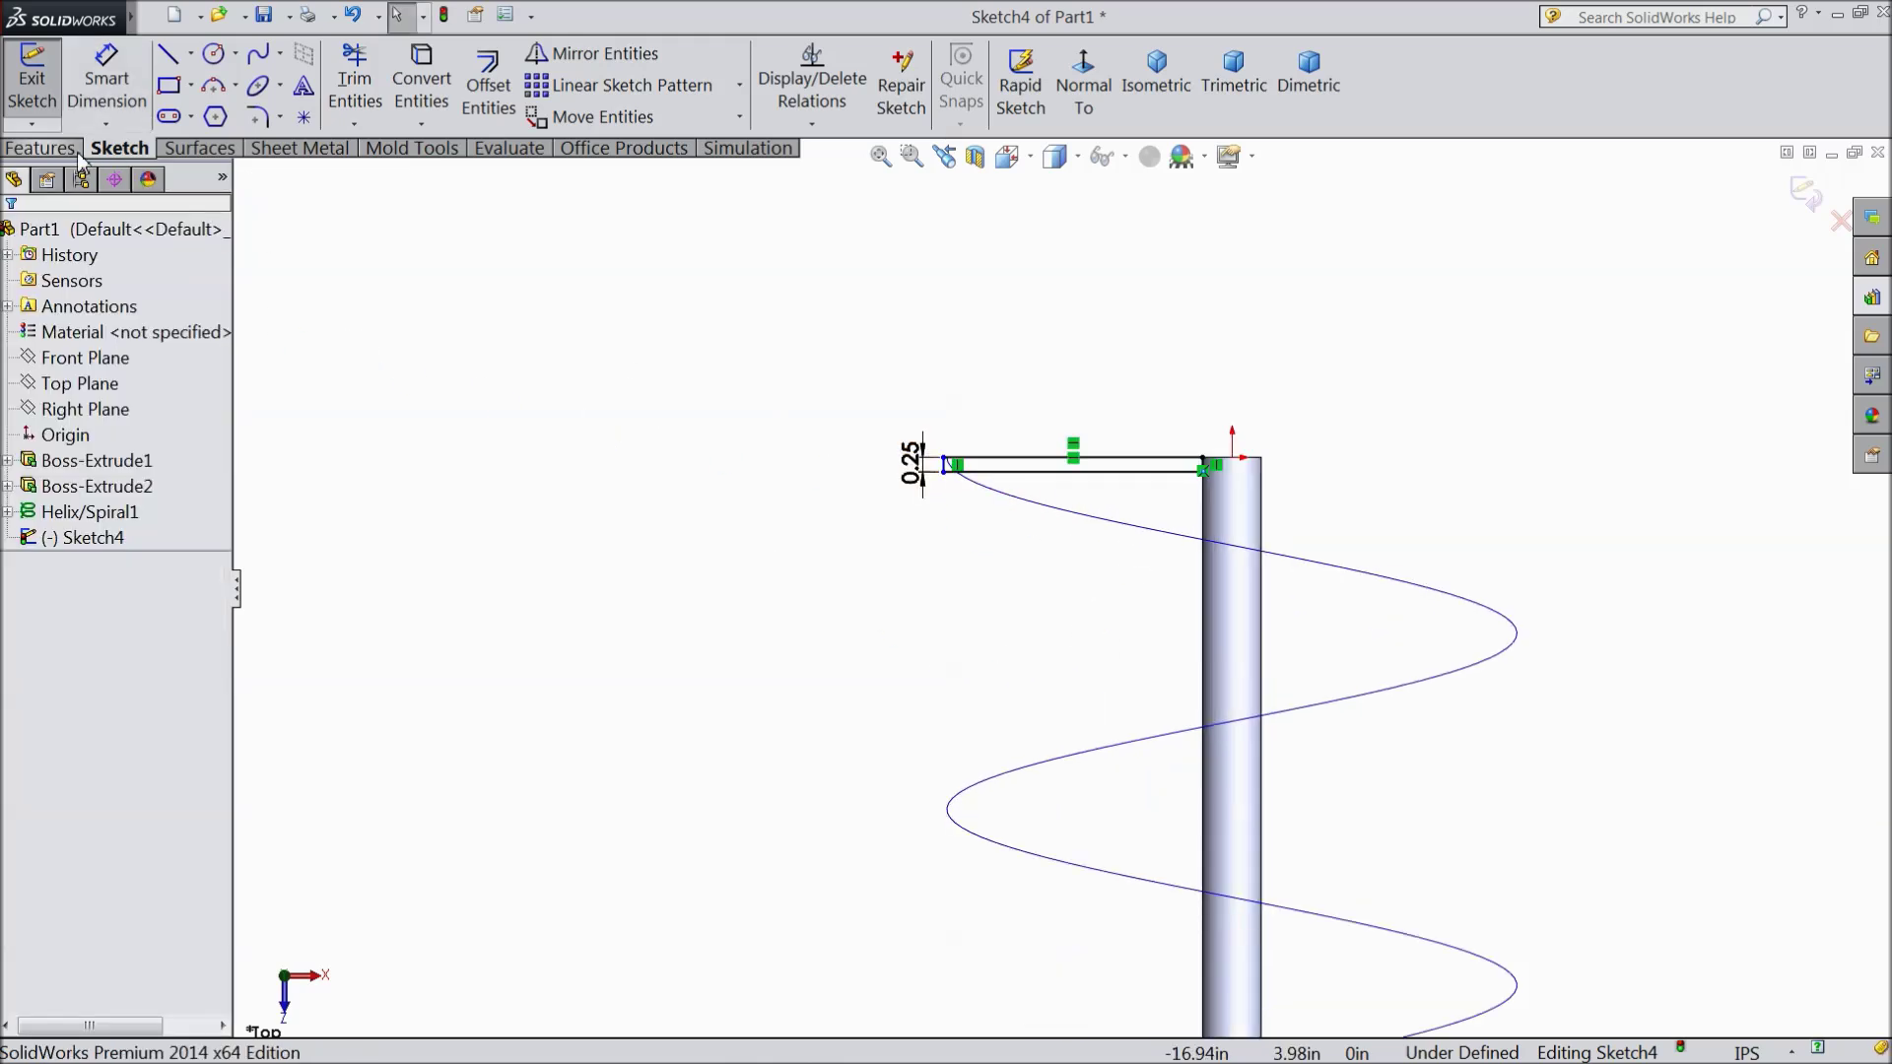
left_click(1805, 193)
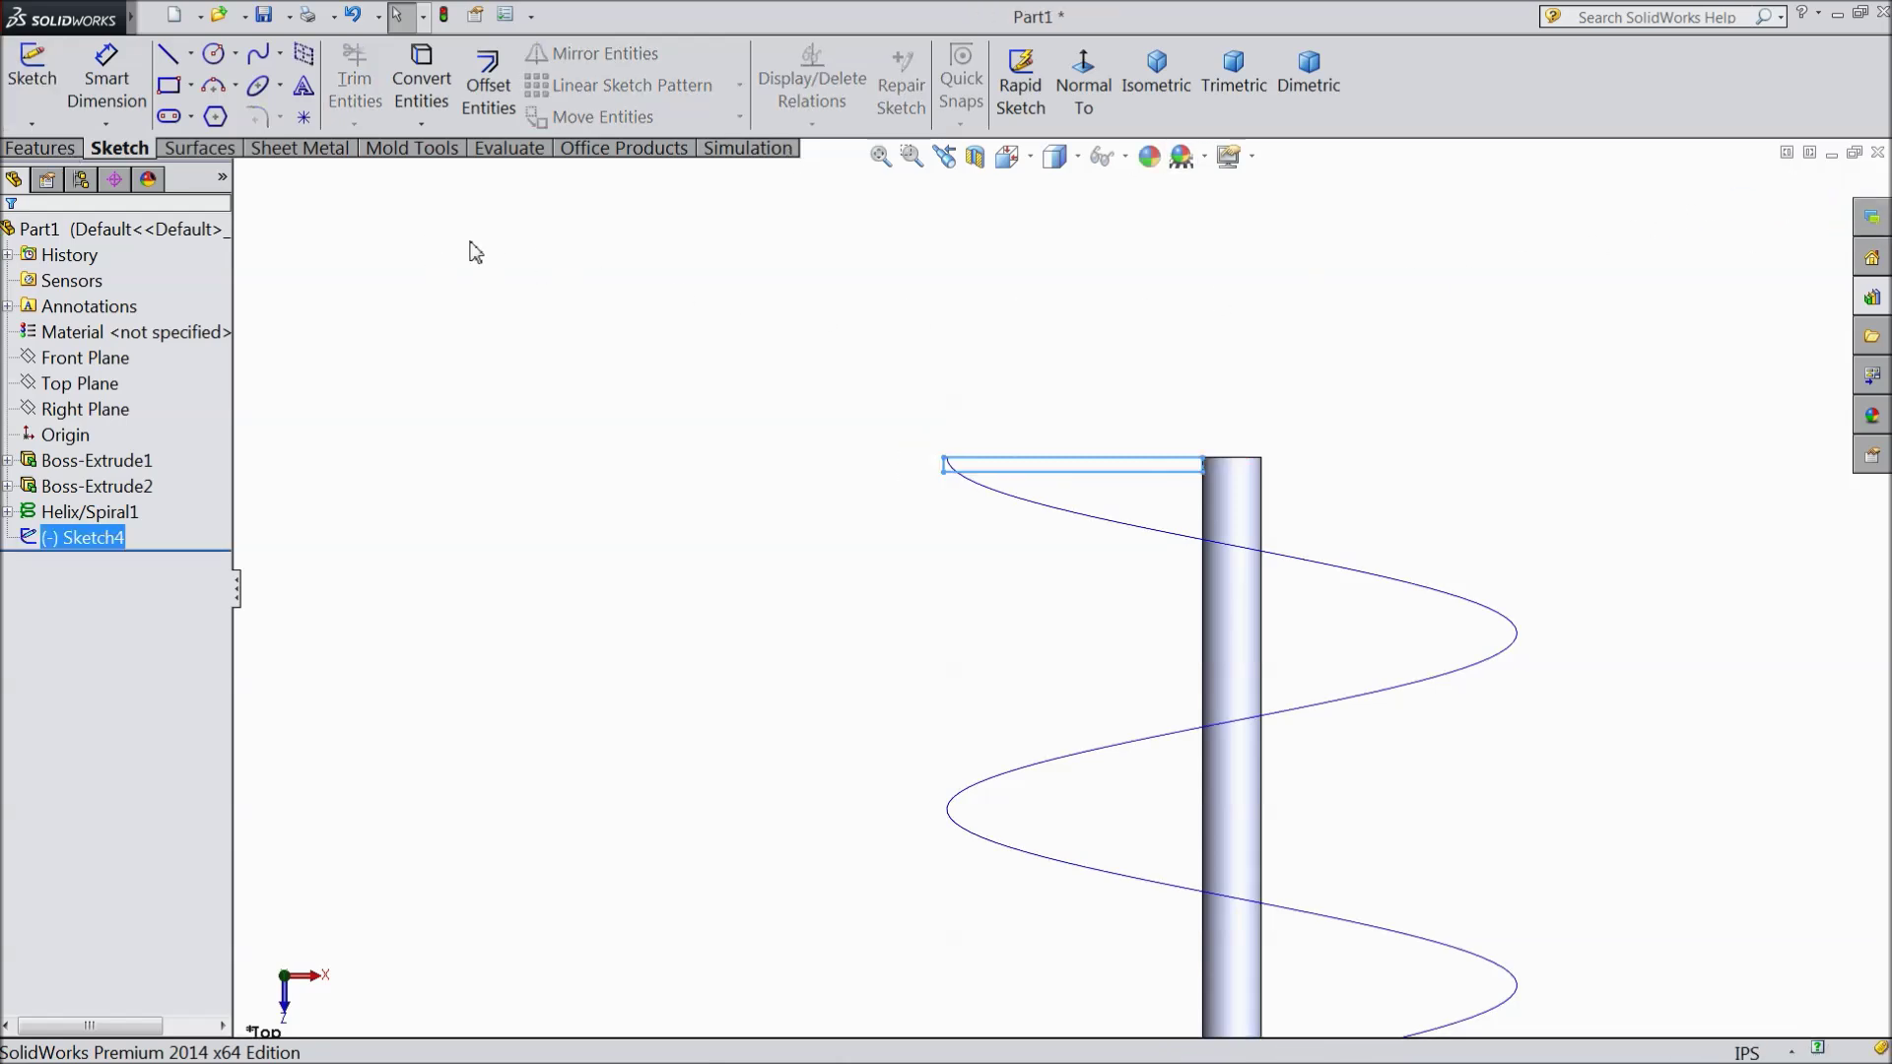
Sweep the Sketch4 profile along Helix/Spiral1 to create the solid spiral flight
left_click(39, 148)
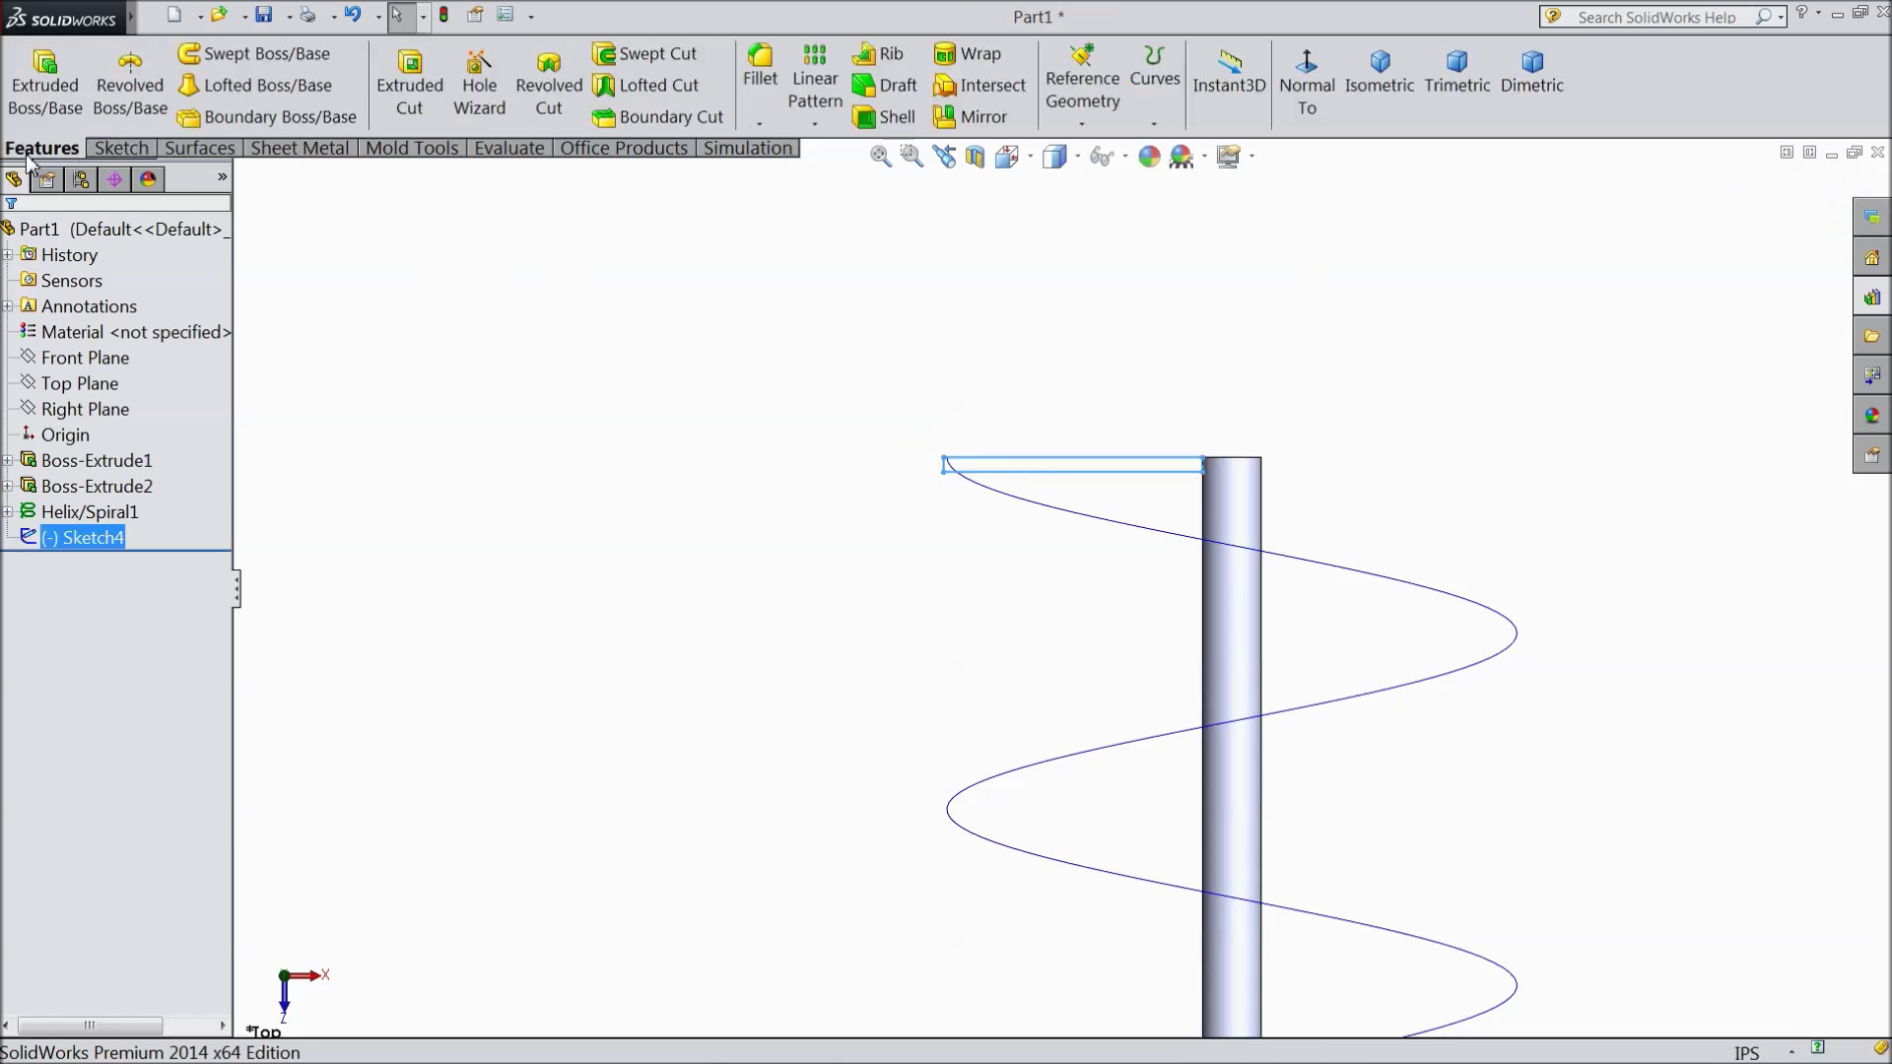
left_click(272, 56)
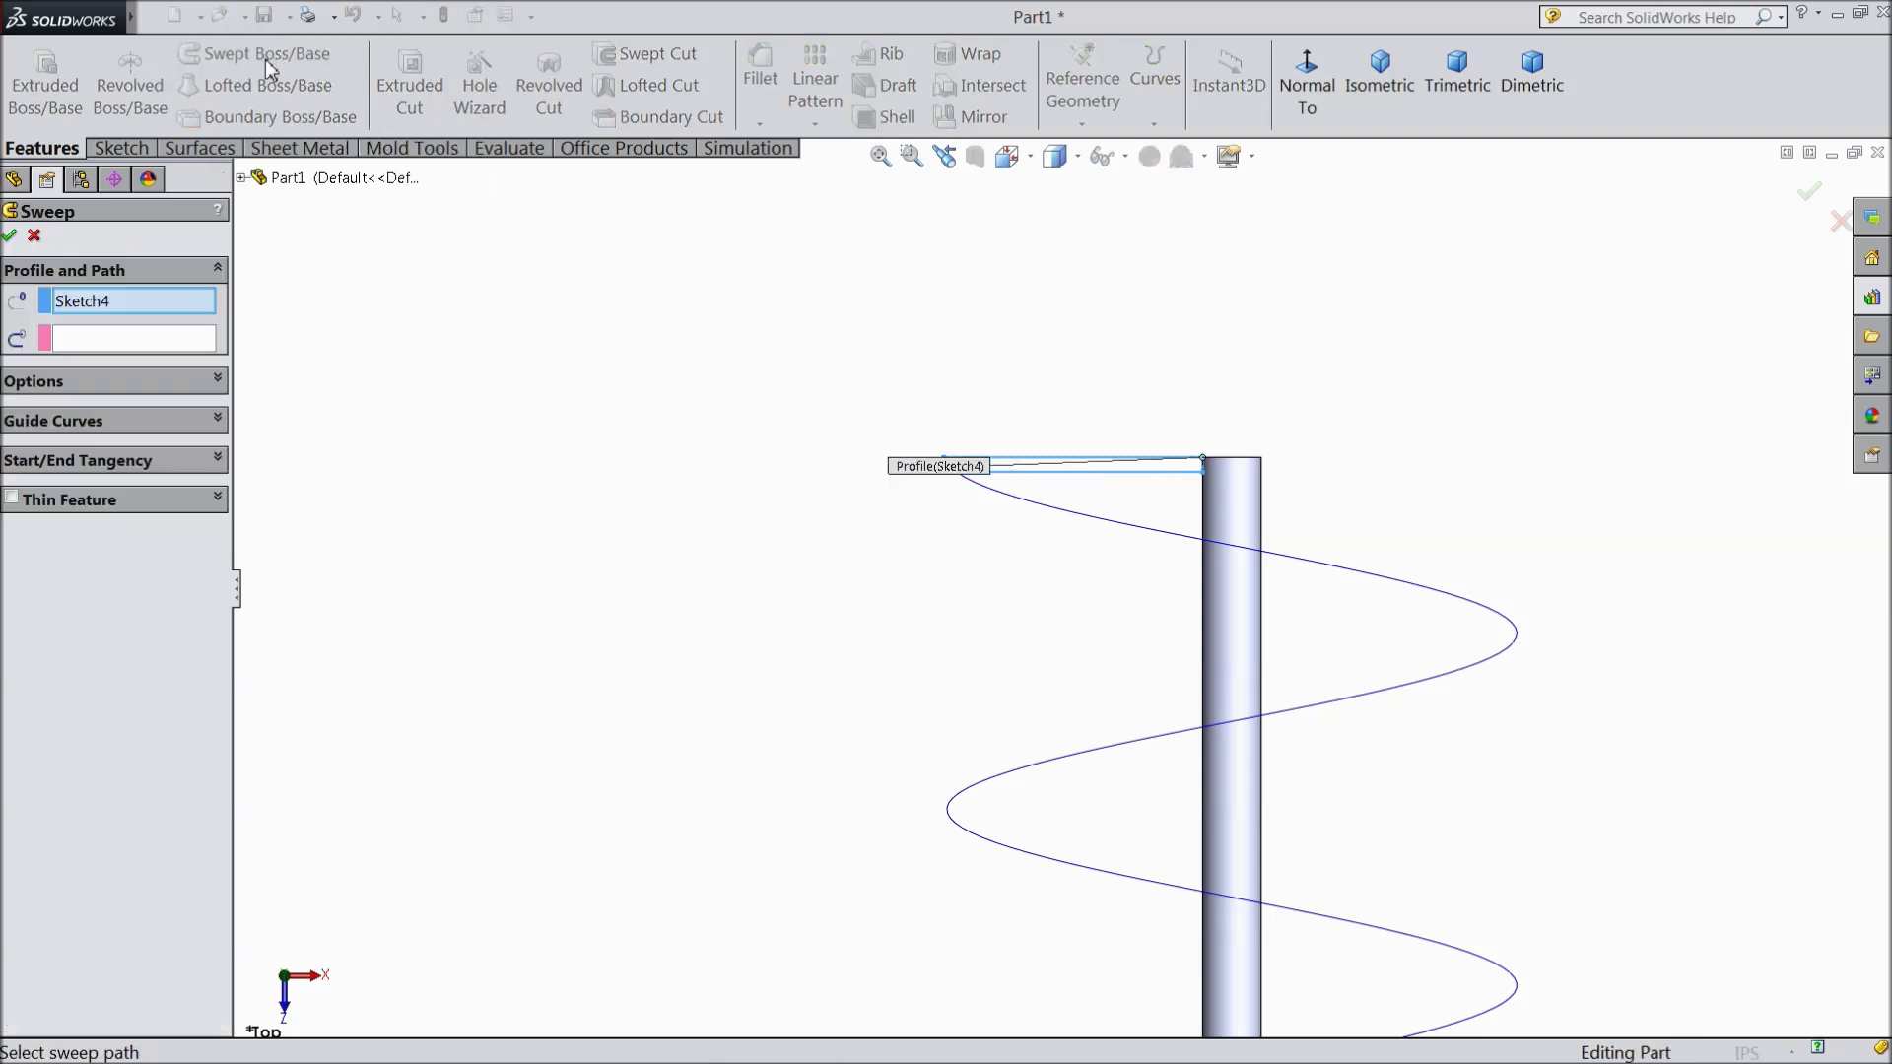
left_click(125, 339)
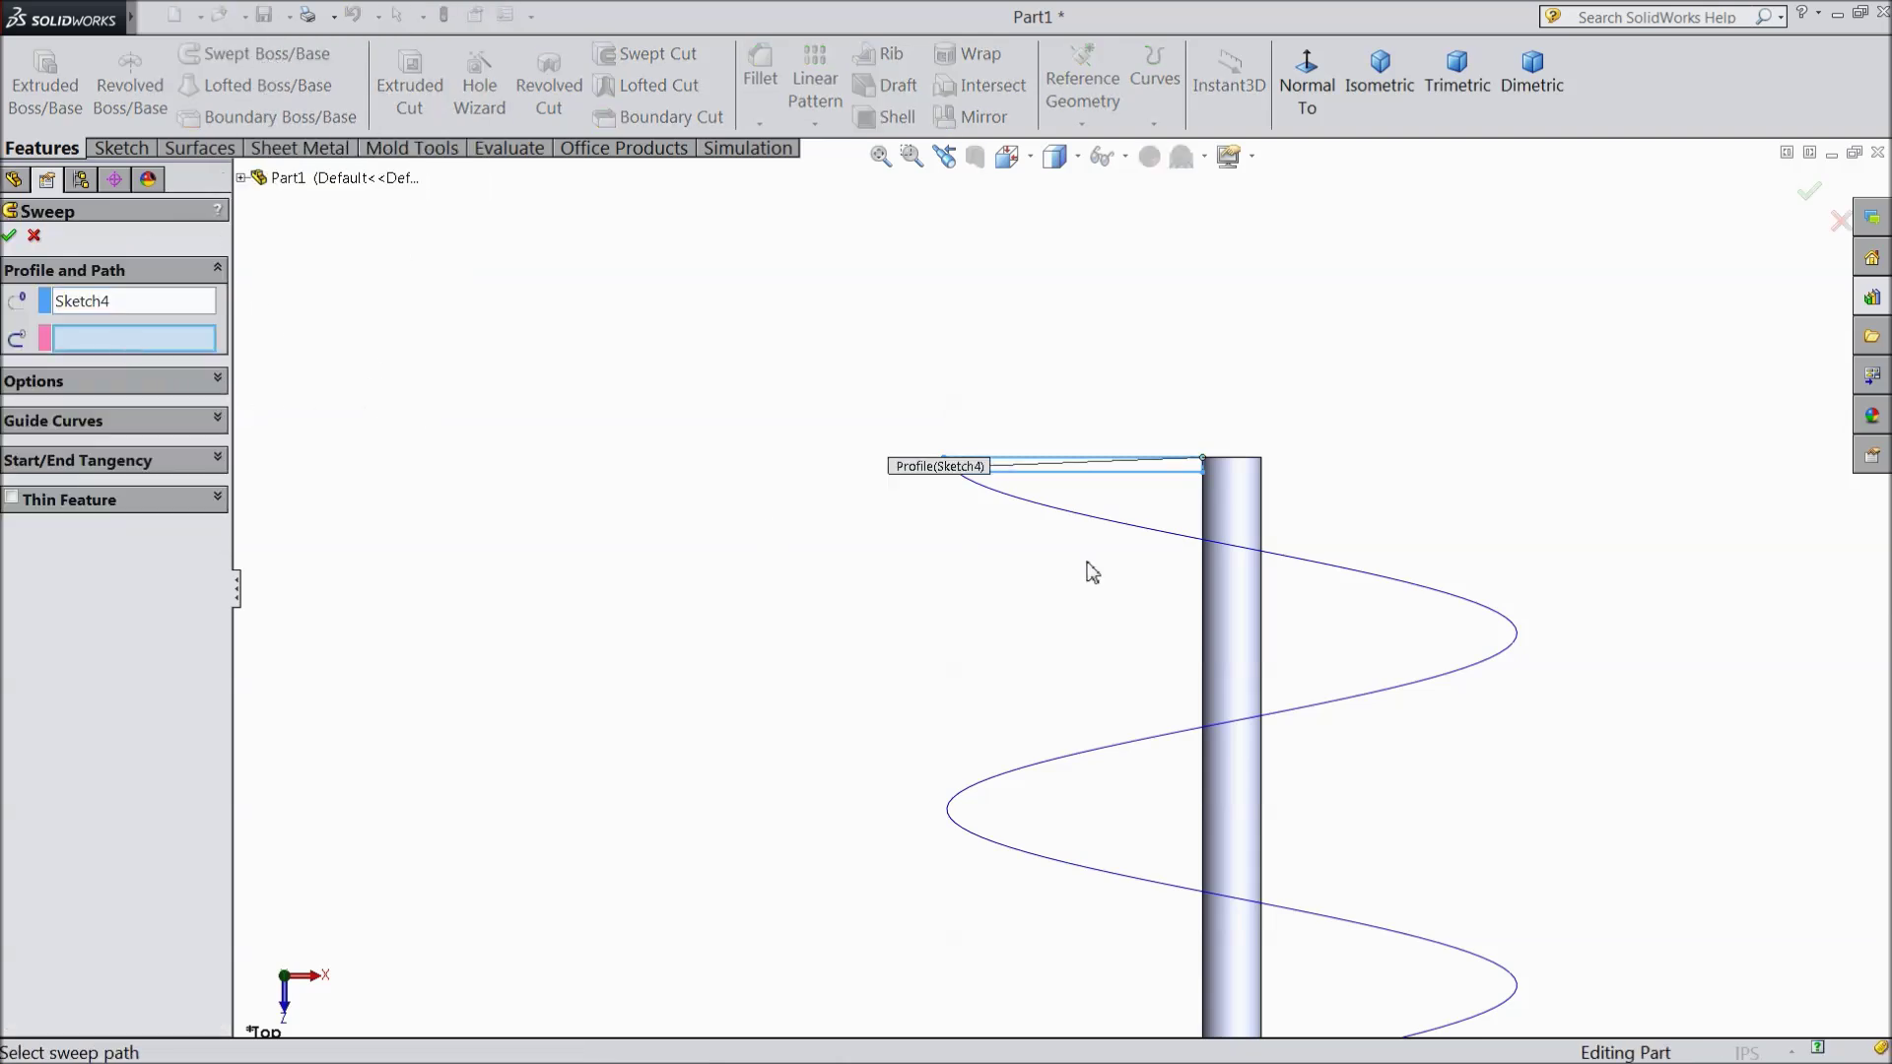
left_click(1092, 528)
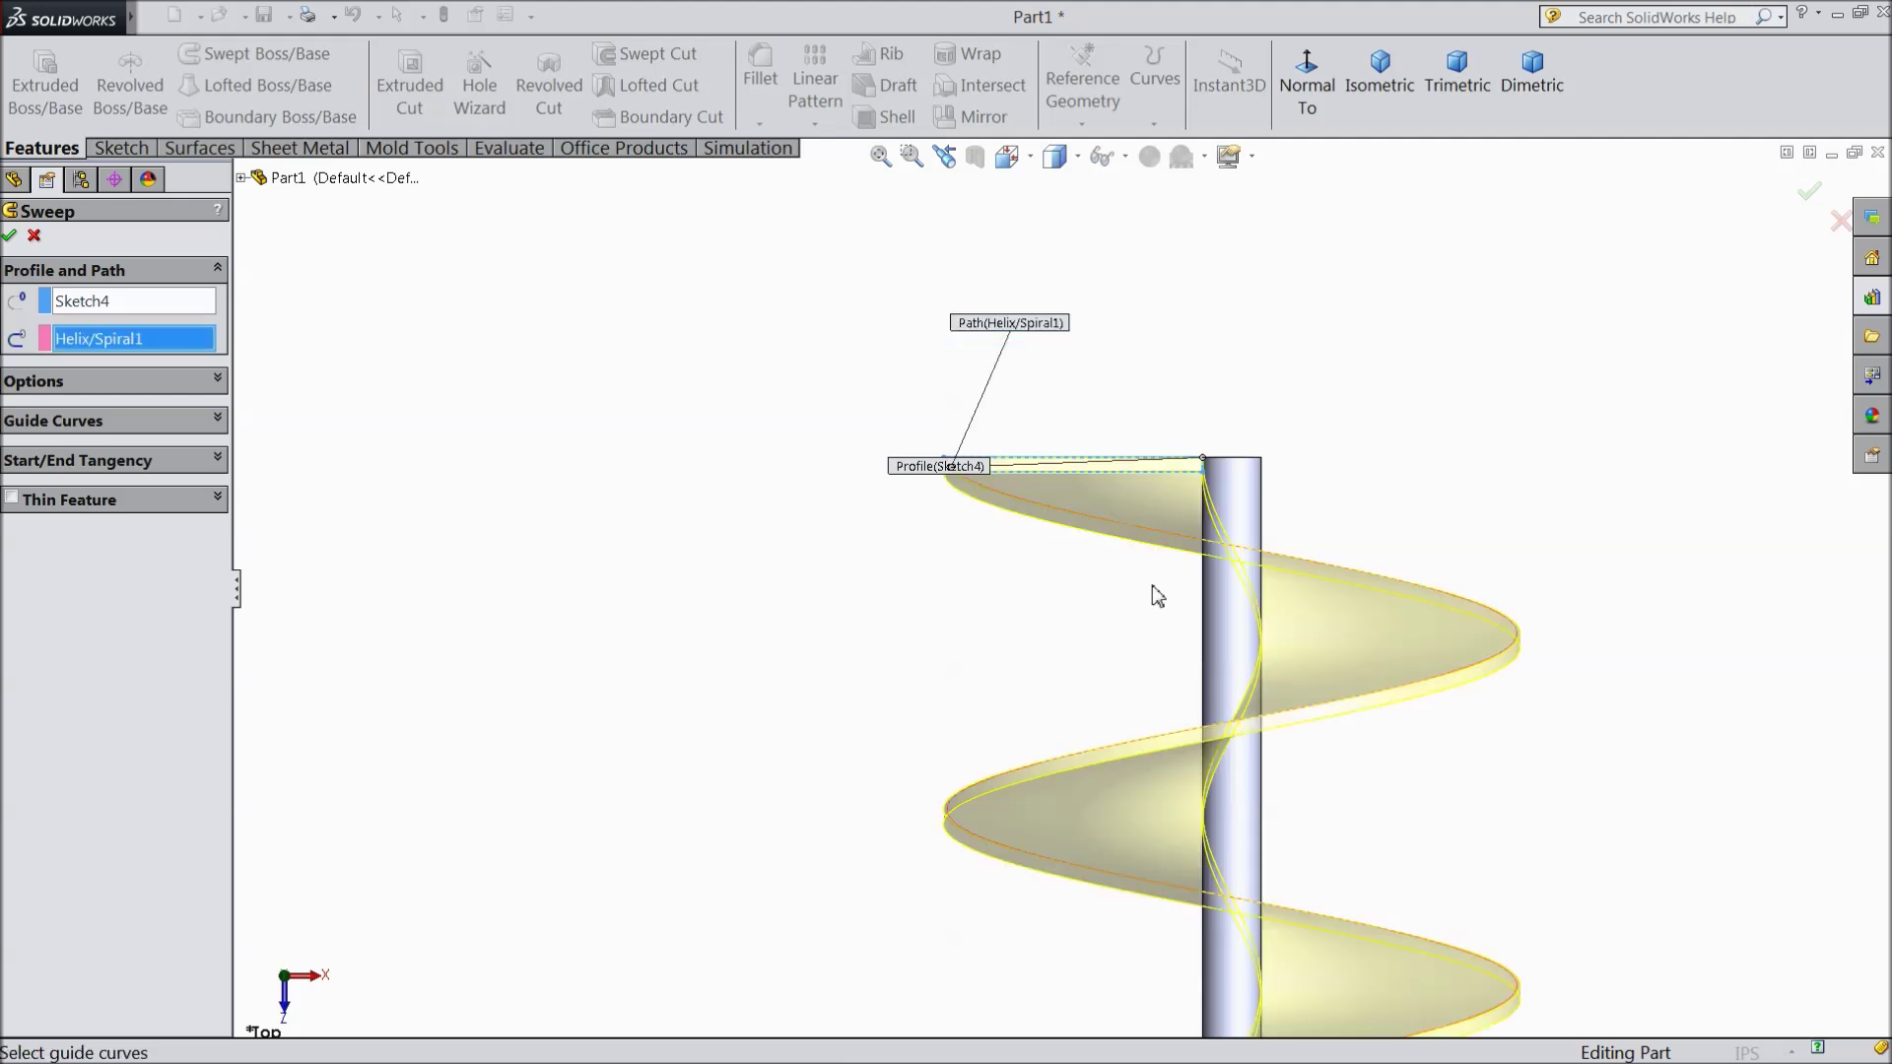
scroll(1173, 710, "up", 4)
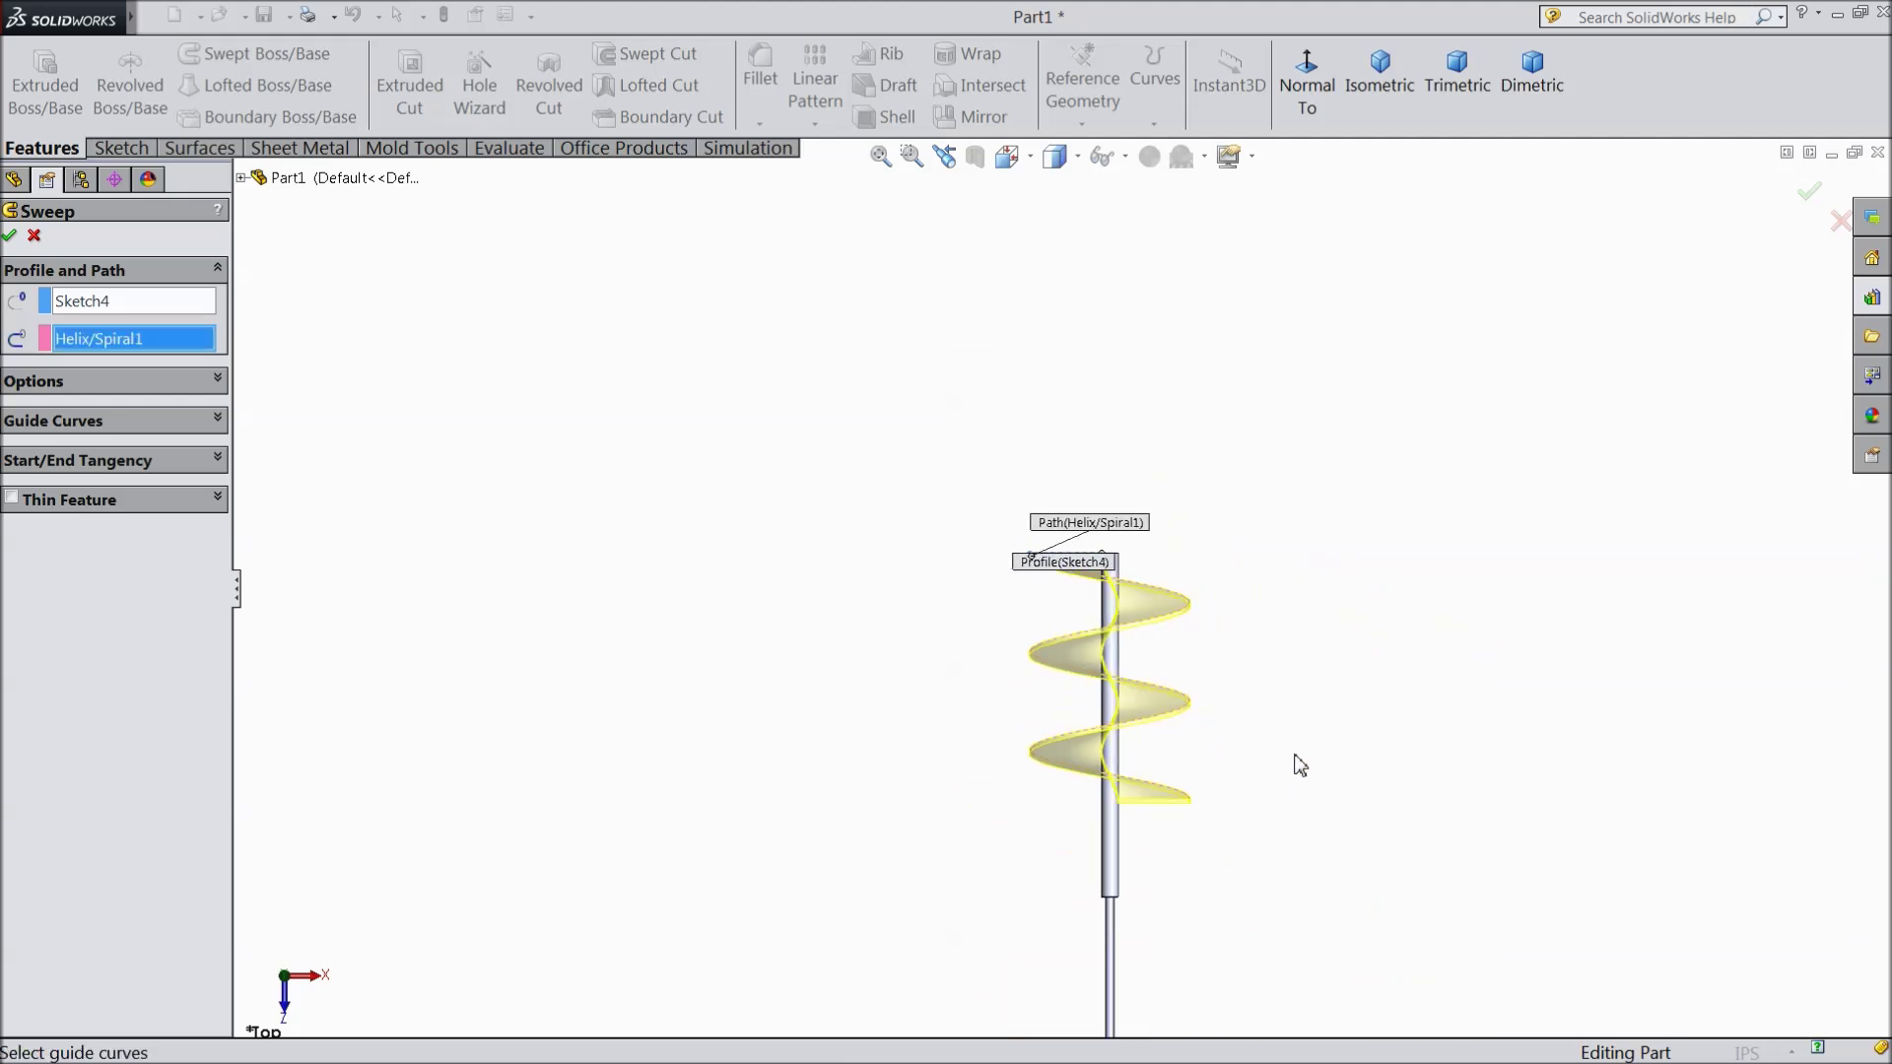
middle_click_drag(1295, 764, 1245, 866)
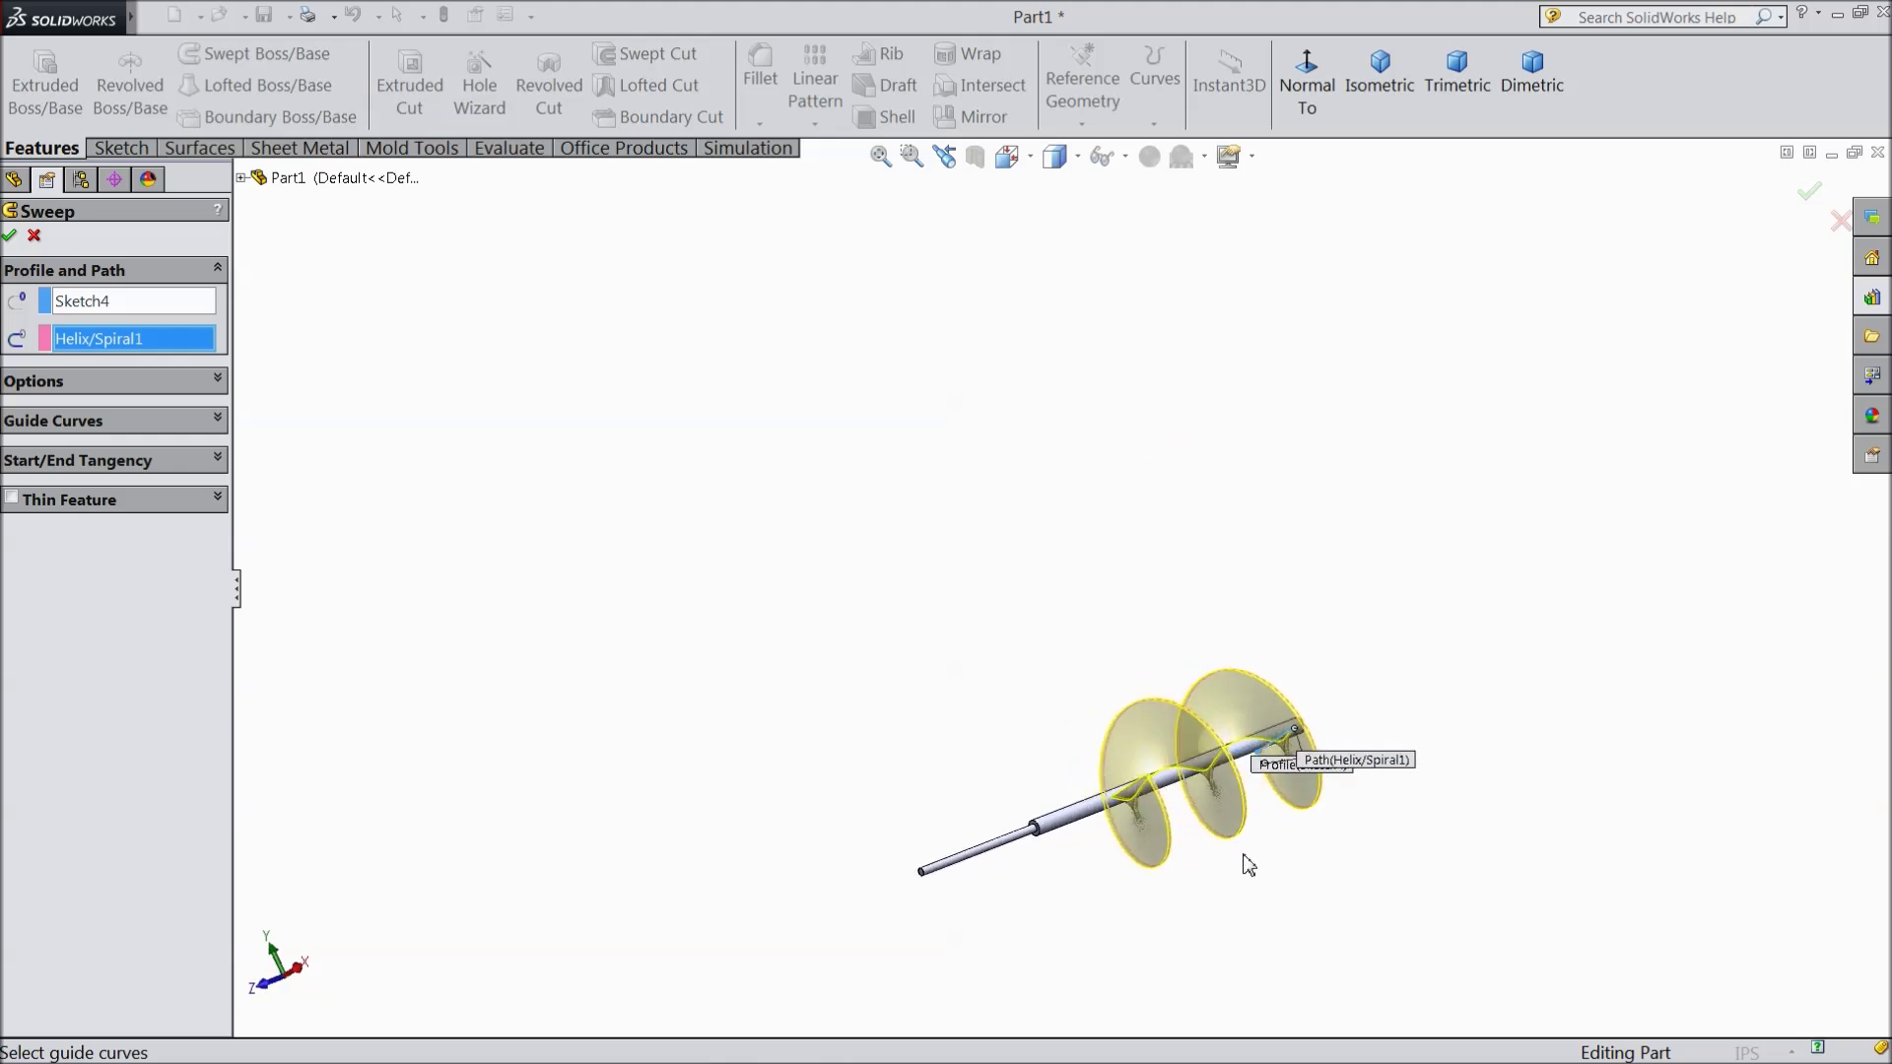
scroll(1231, 754, "down", 4)
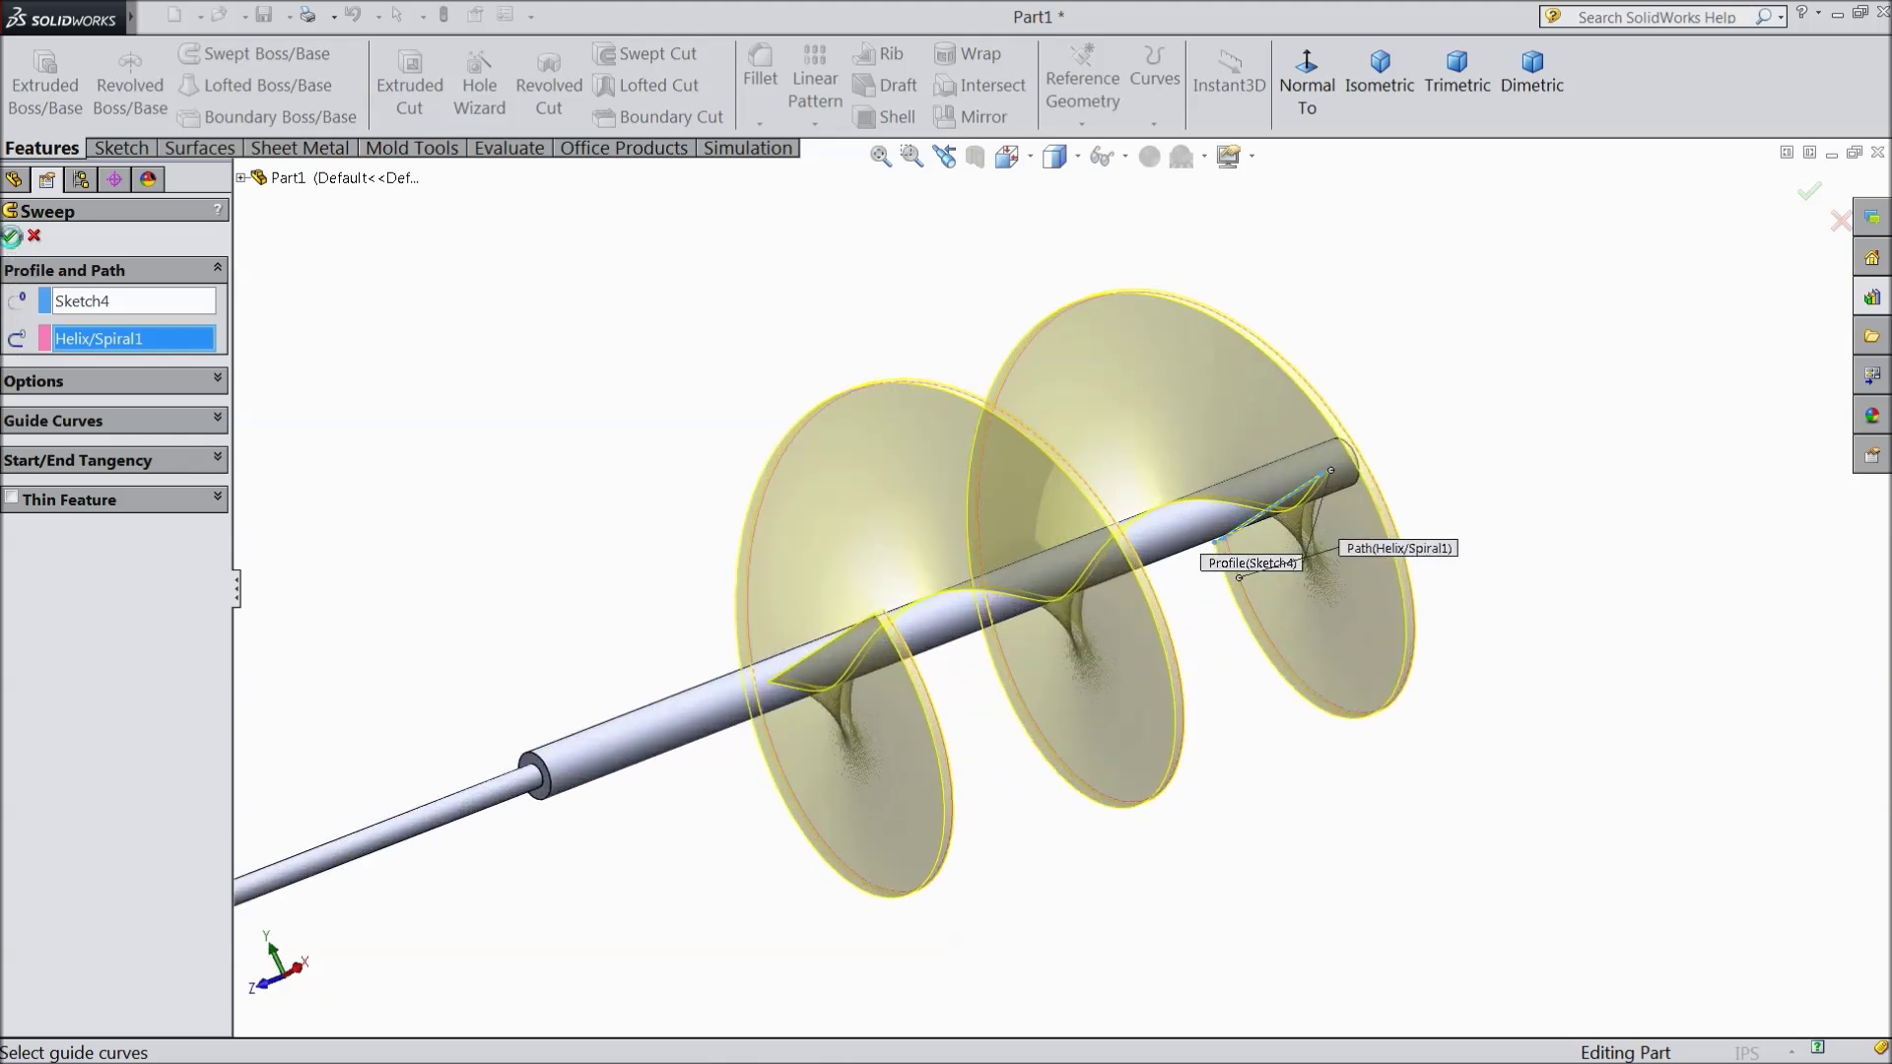
key("Return")
Orbit the auger to inspect the new flight, then start a fillet
middle_click_drag(557, 418, 854, 499)
scroll(849, 483, "down", 3)
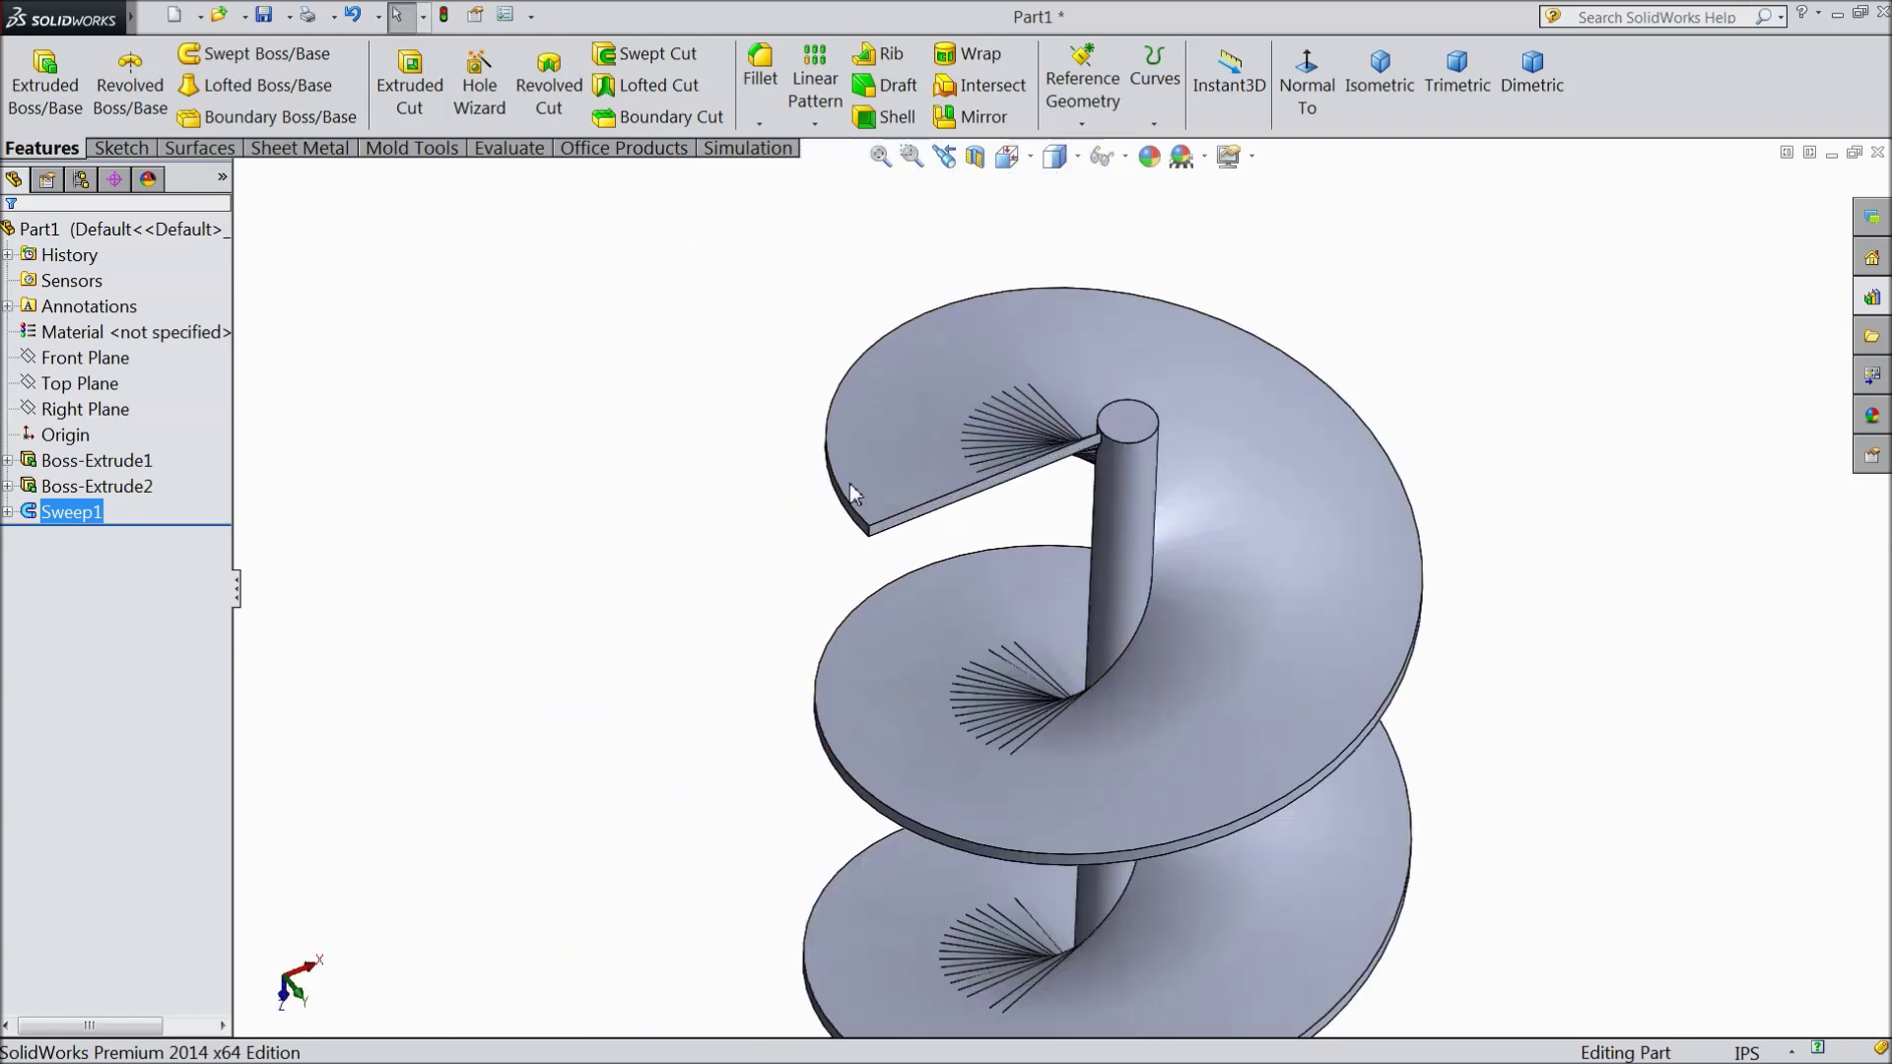
left_click(777, 97)
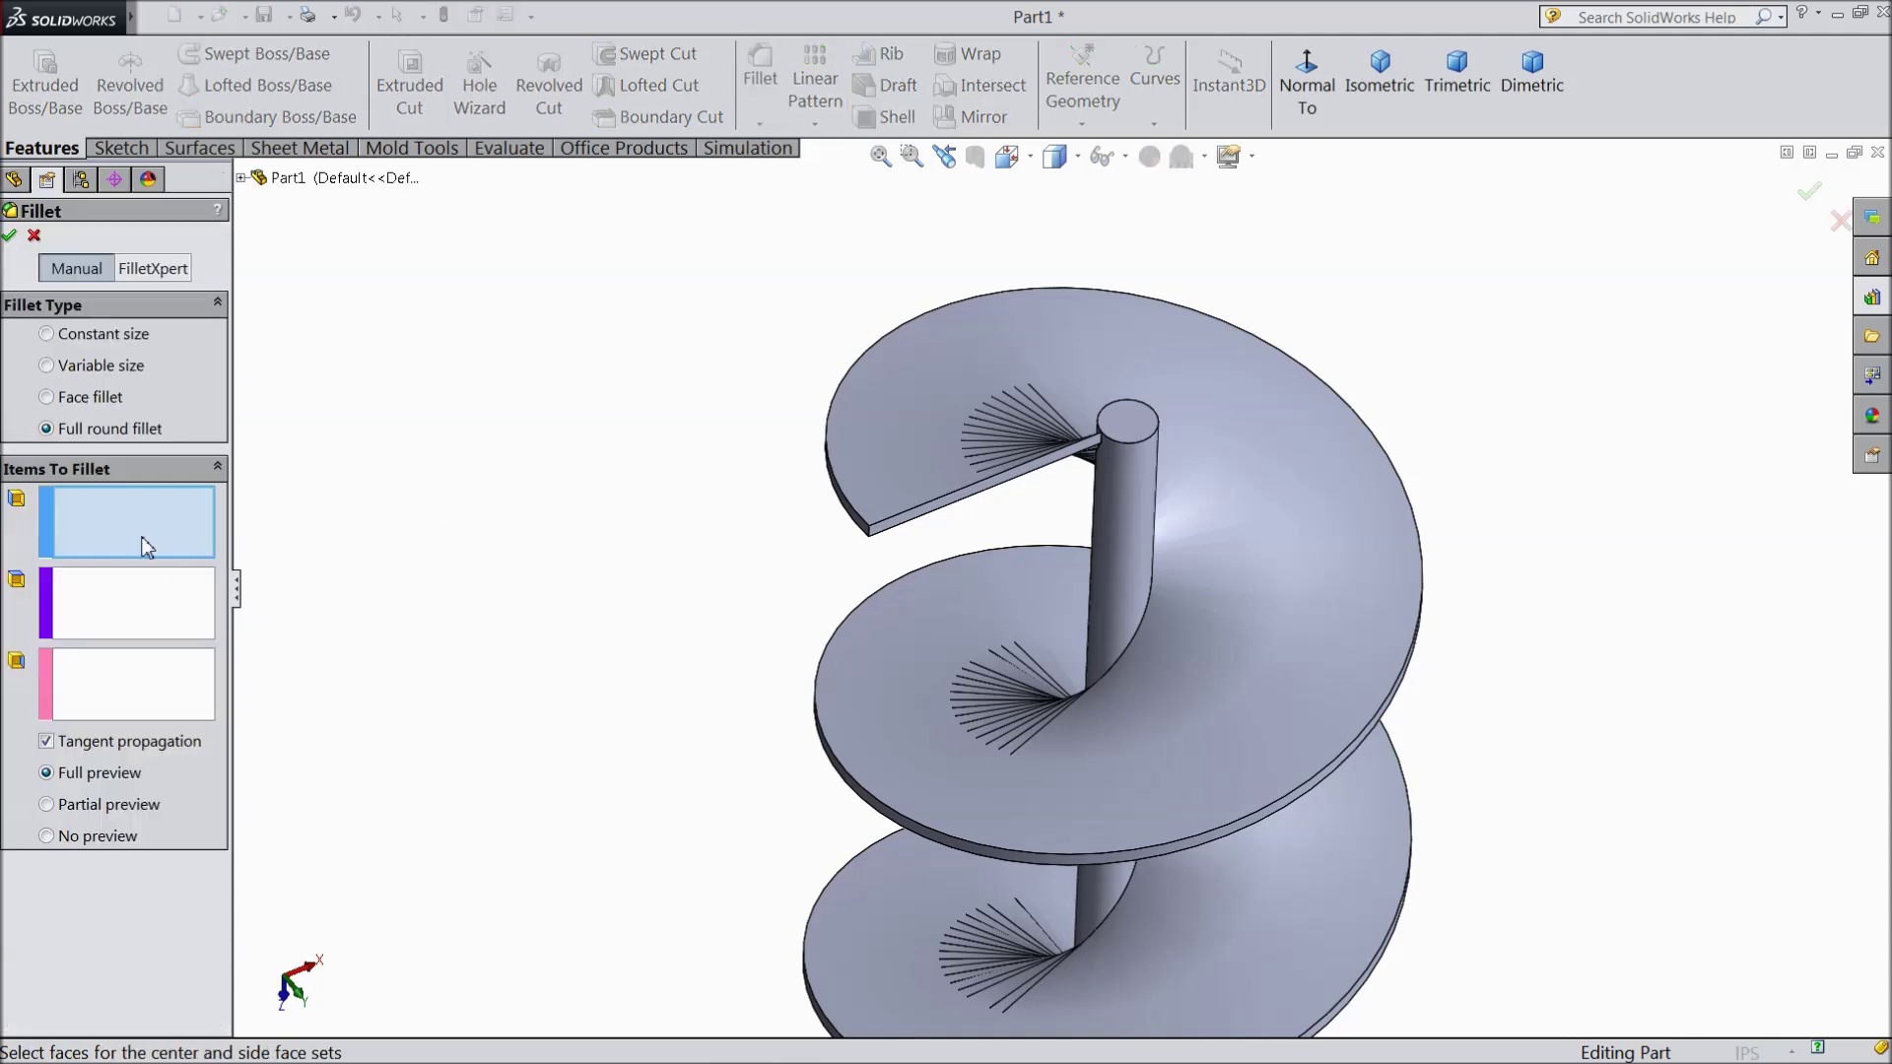
Set a constant-size fillet on the first flight end edge with a 1 in radius
left_click(47, 334)
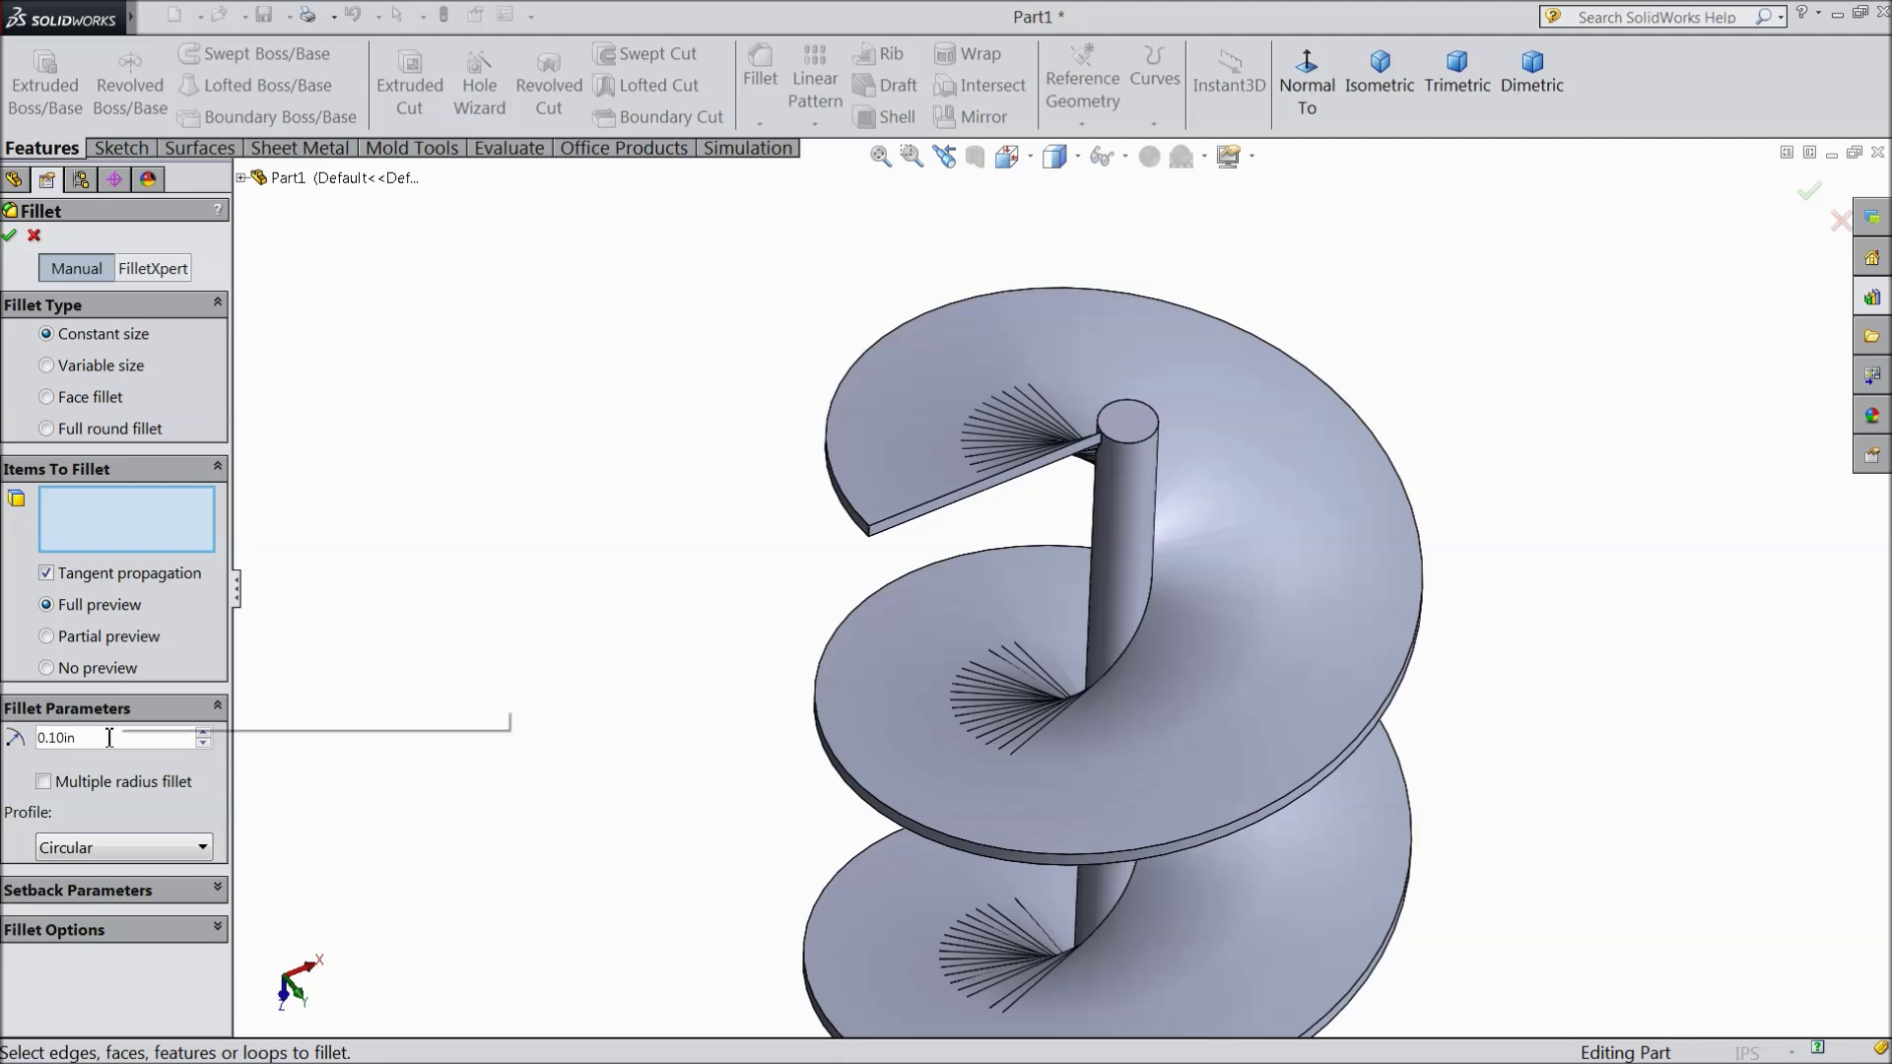
scroll(883, 589, "down", 3)
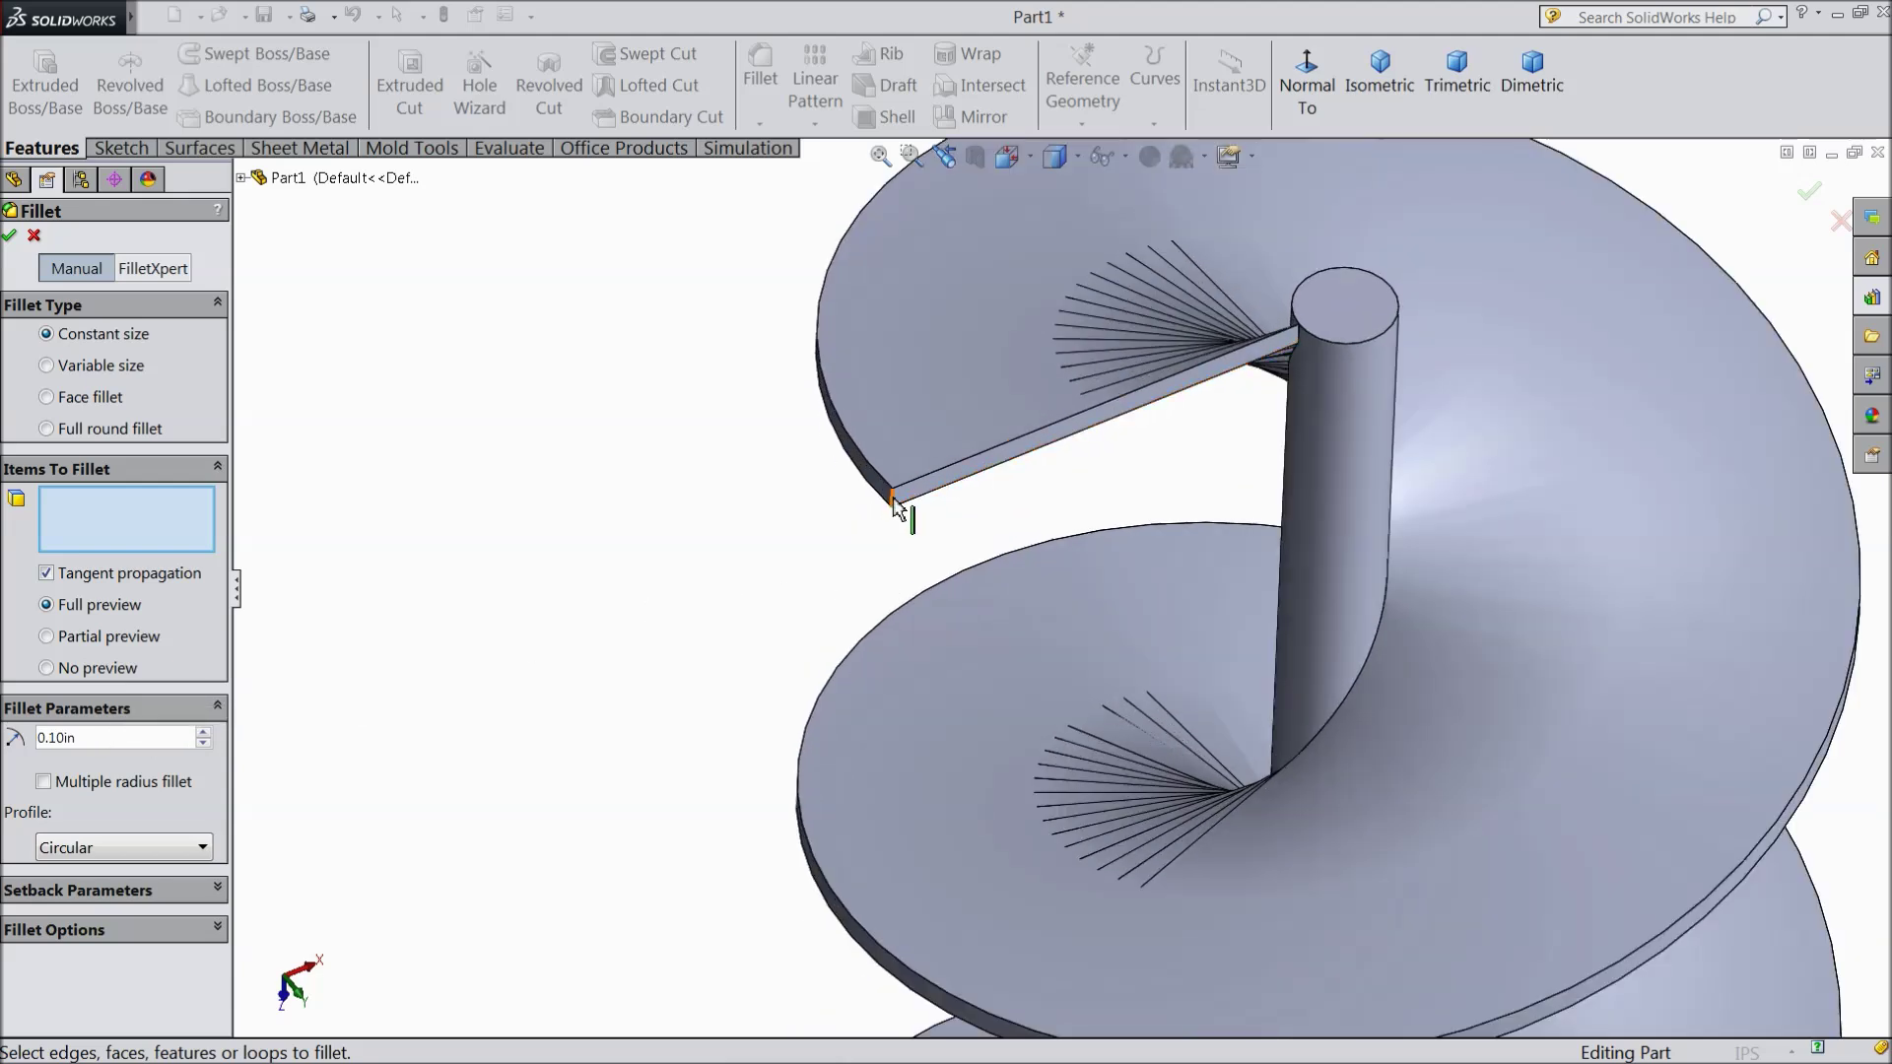
left_click(895, 500)
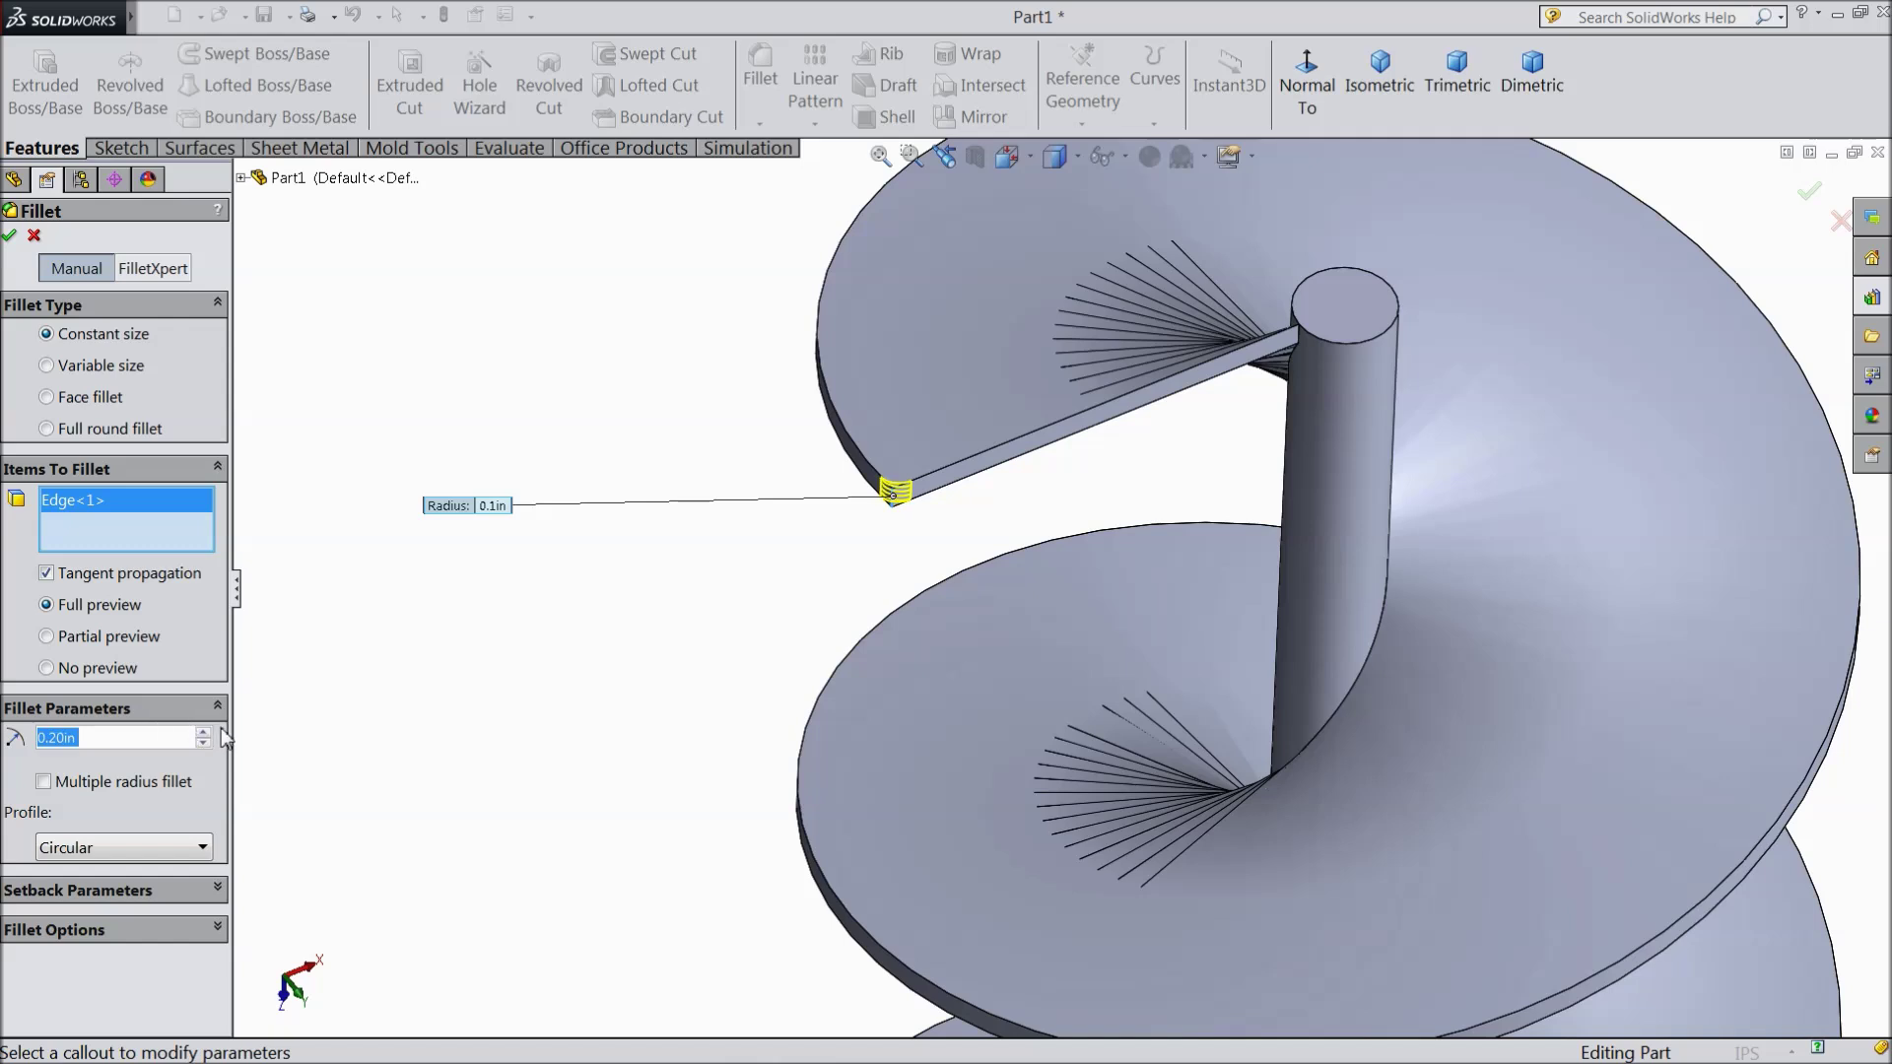
type("2")
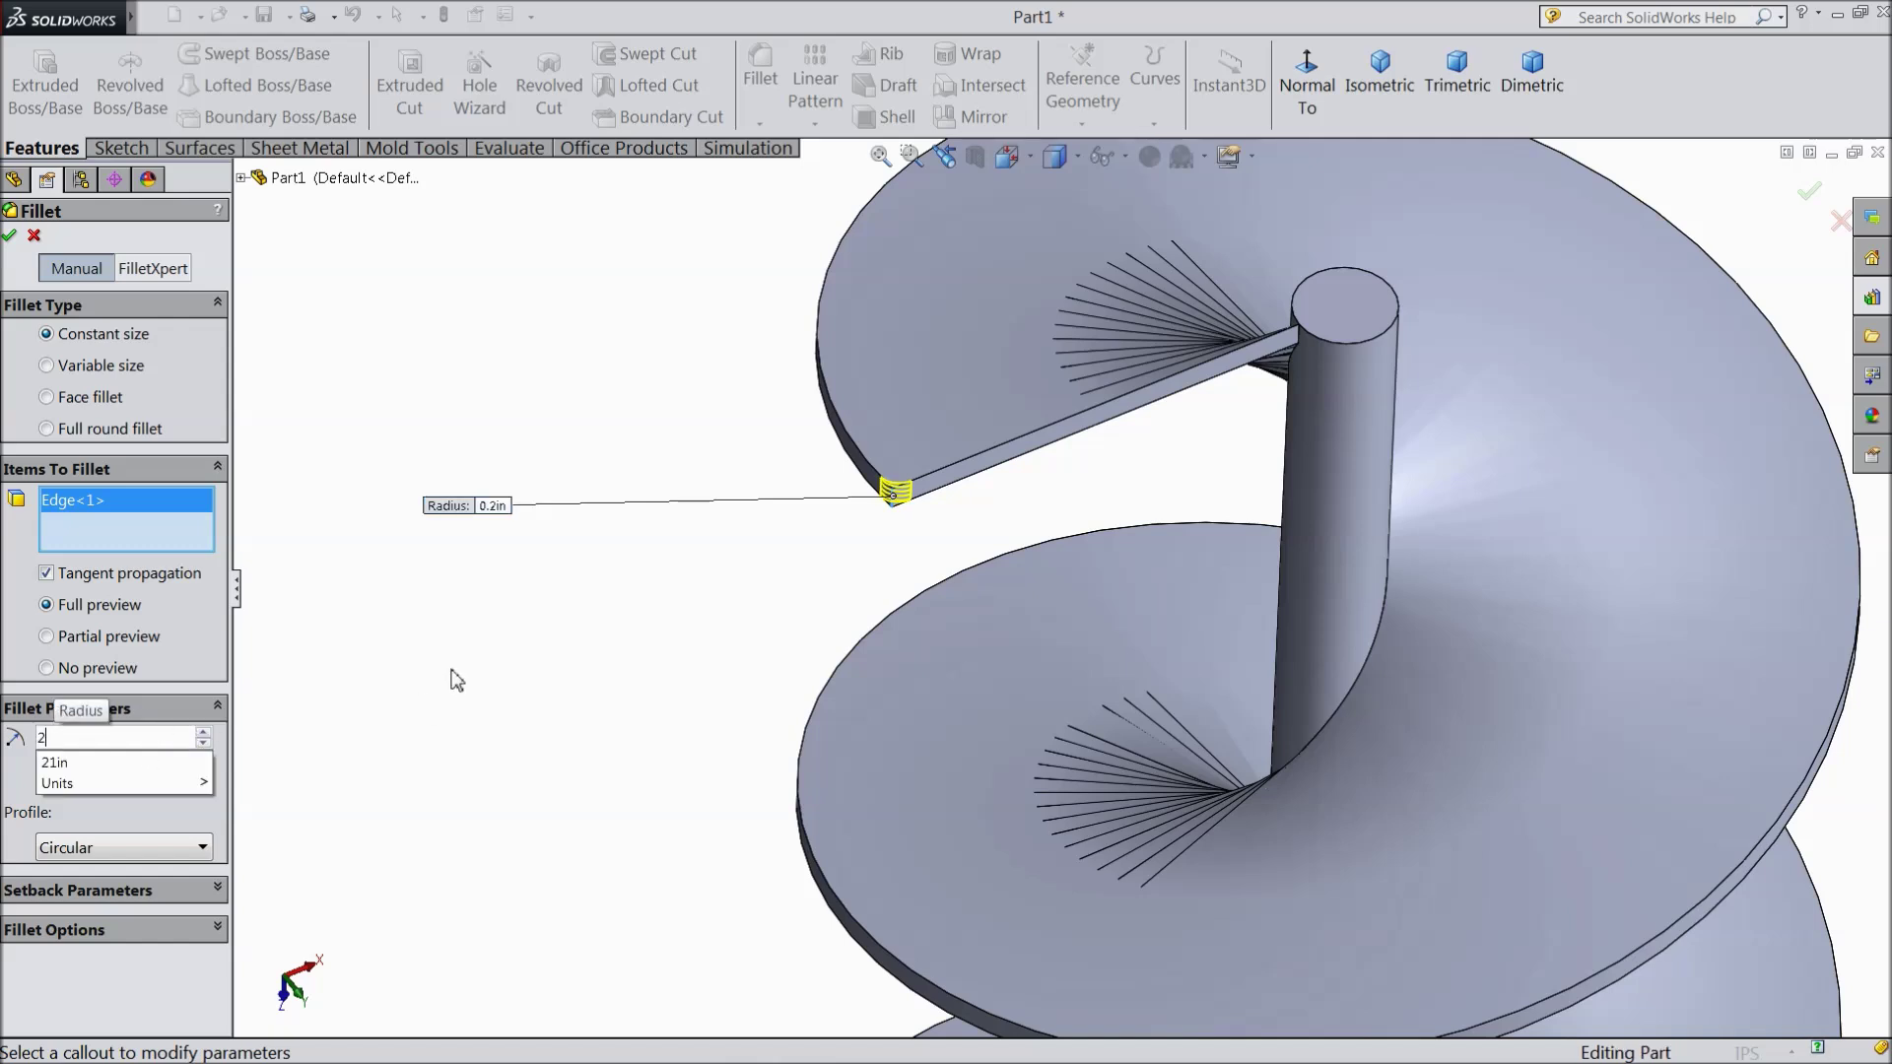
key("Return")
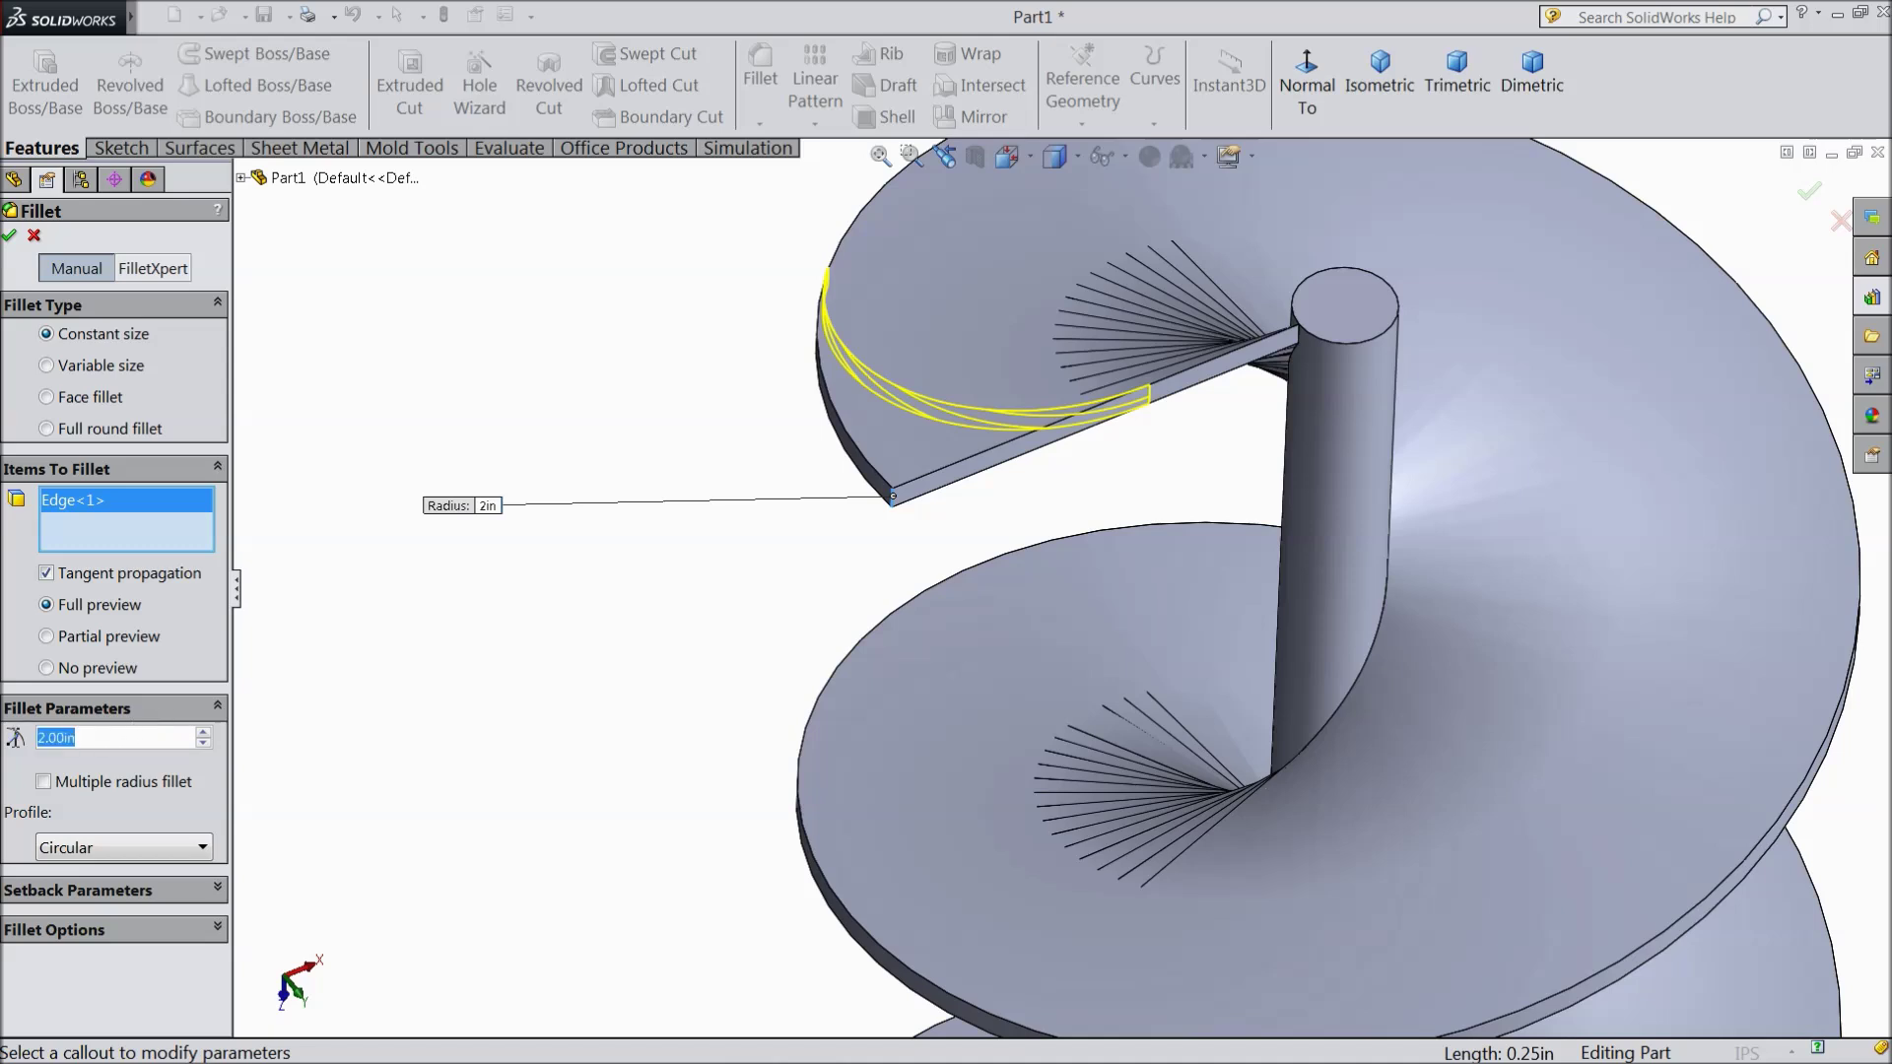
type("1")
key("Return")
Add the flight's other end edge and accept the 1 in fillet
scroll(583, 635, "up", 5)
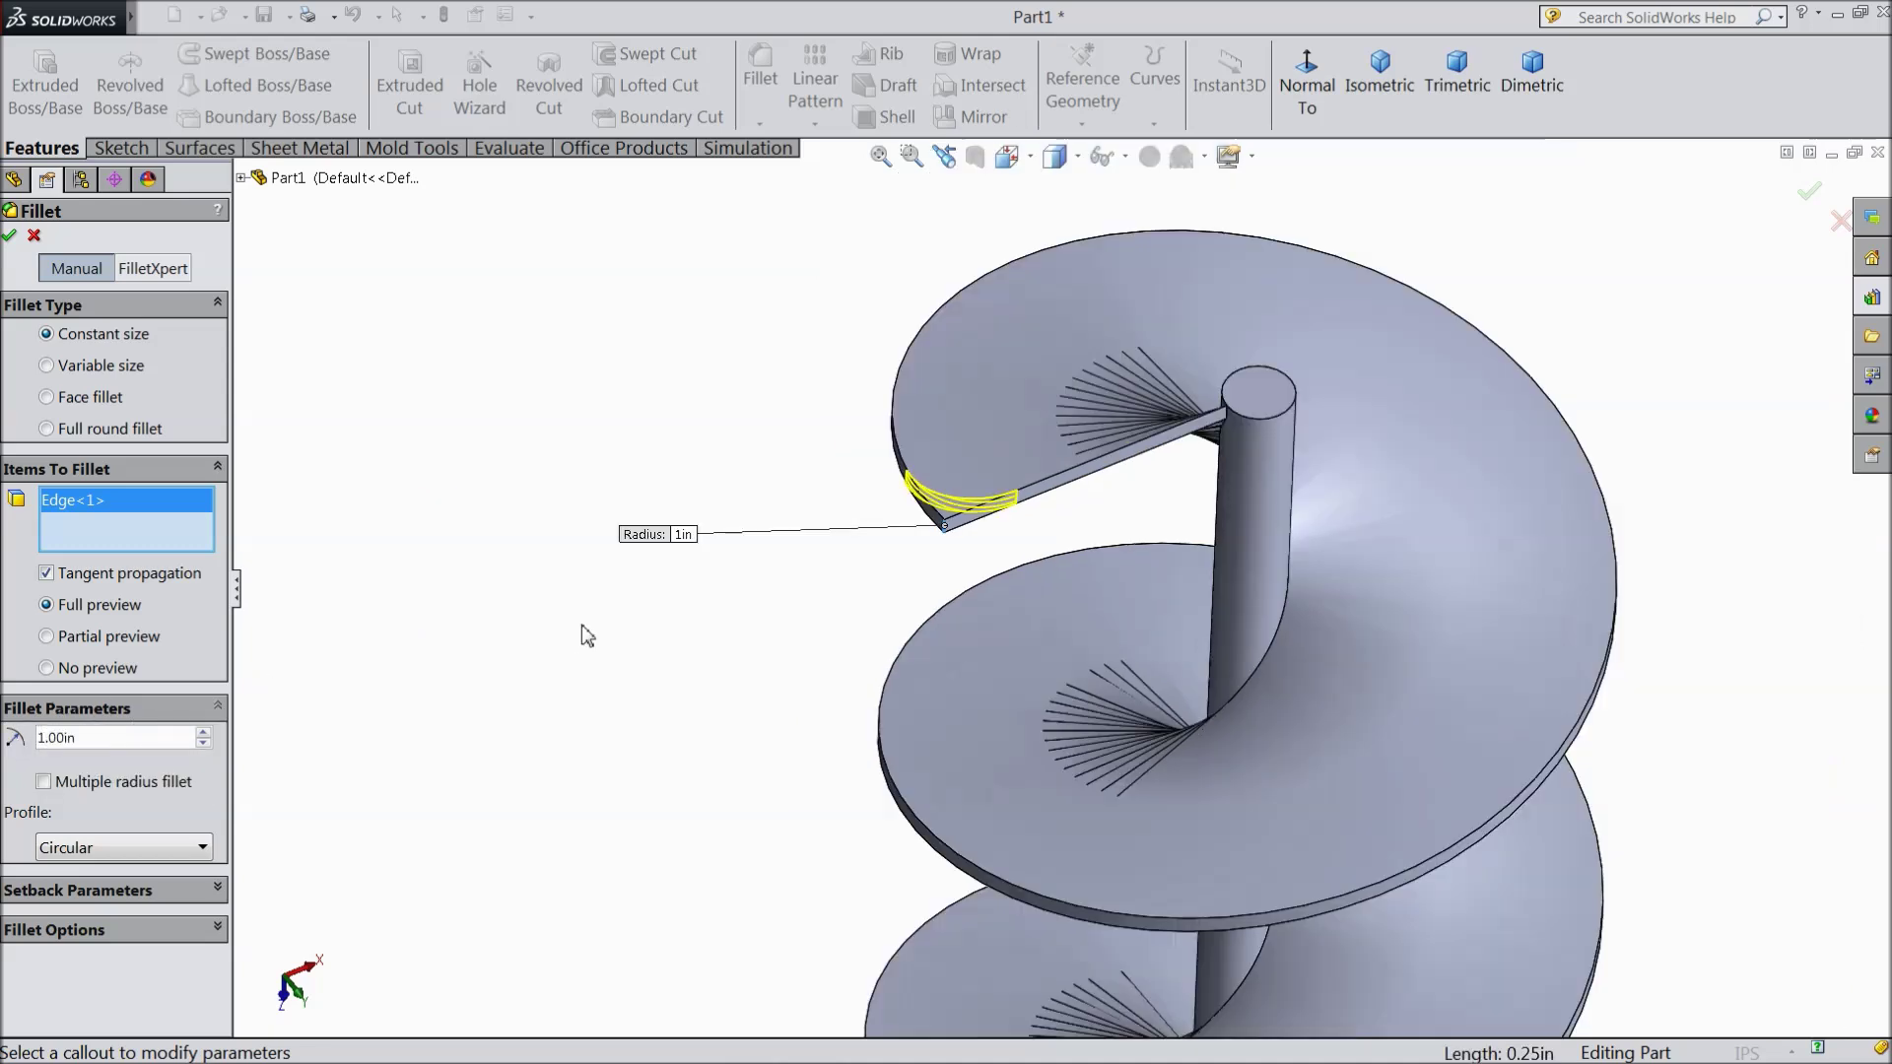
middle_click_drag(963, 861, 1473, 241)
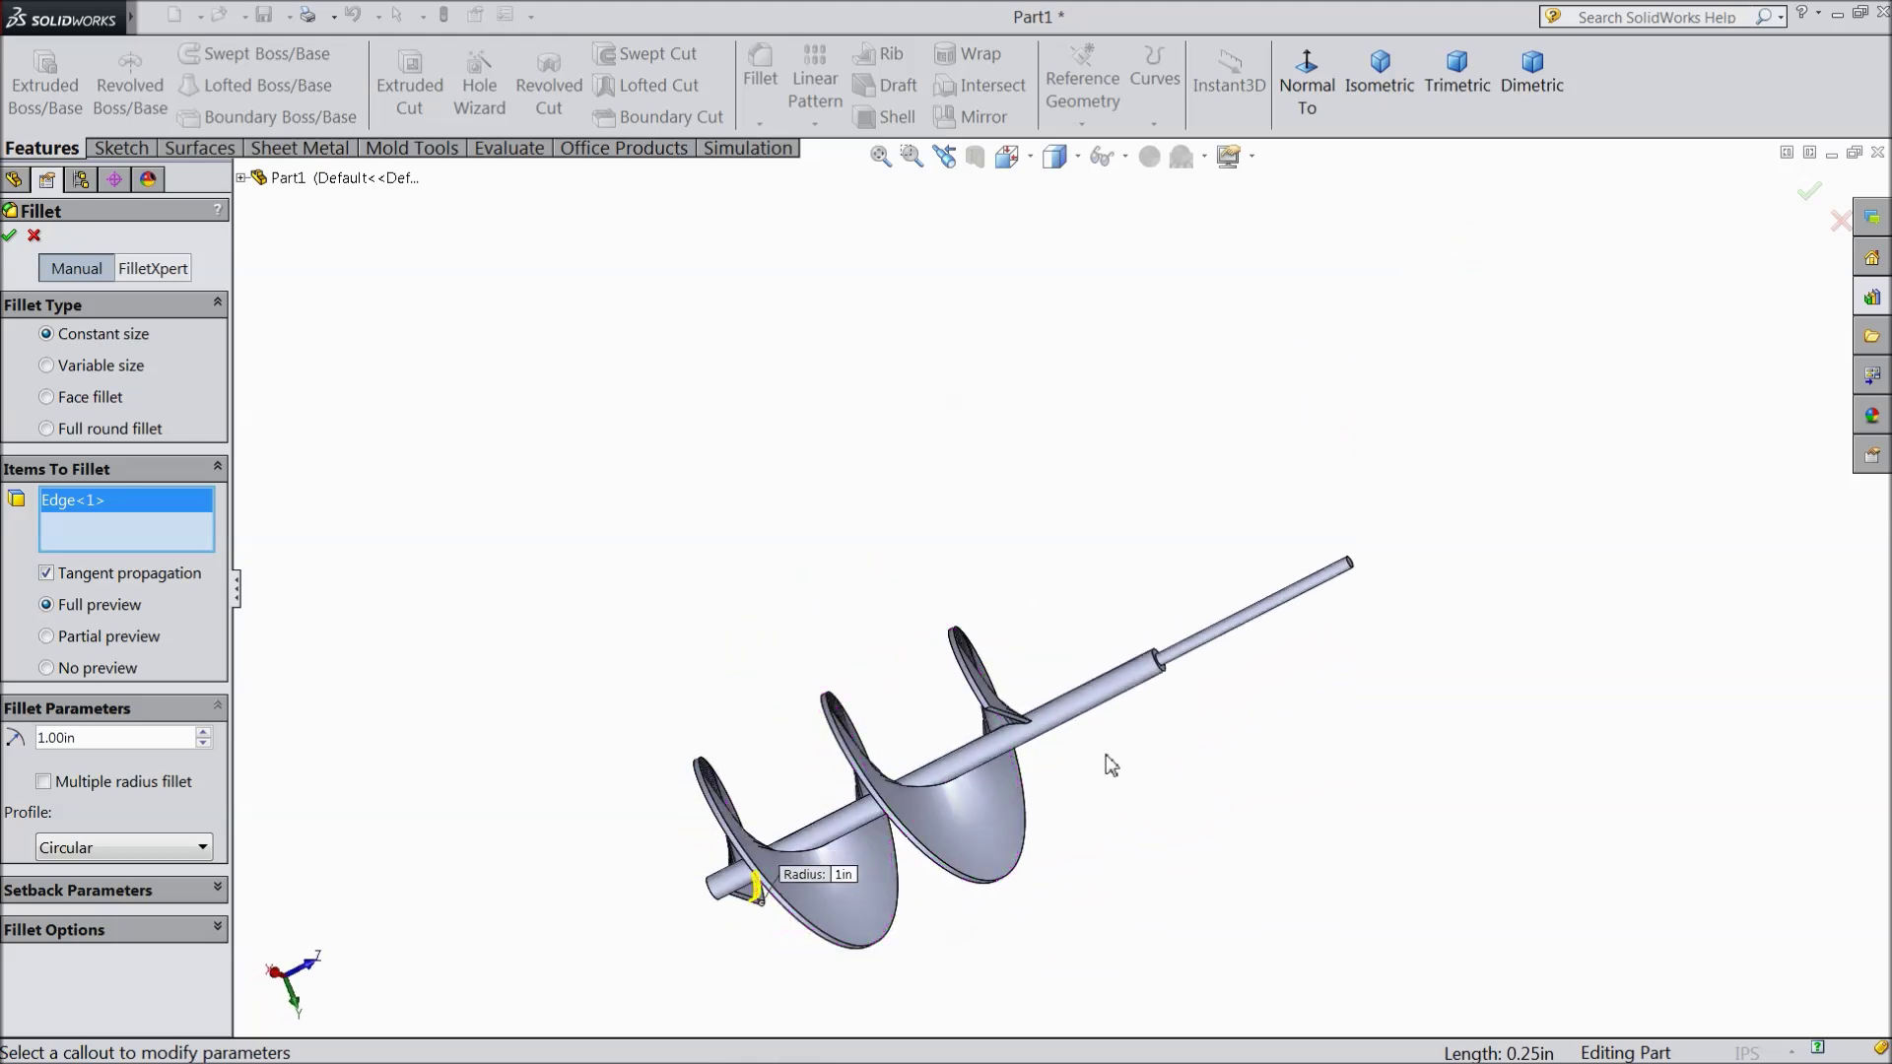
scroll(938, 685, "down", 5)
scroll(938, 682, "down", 3)
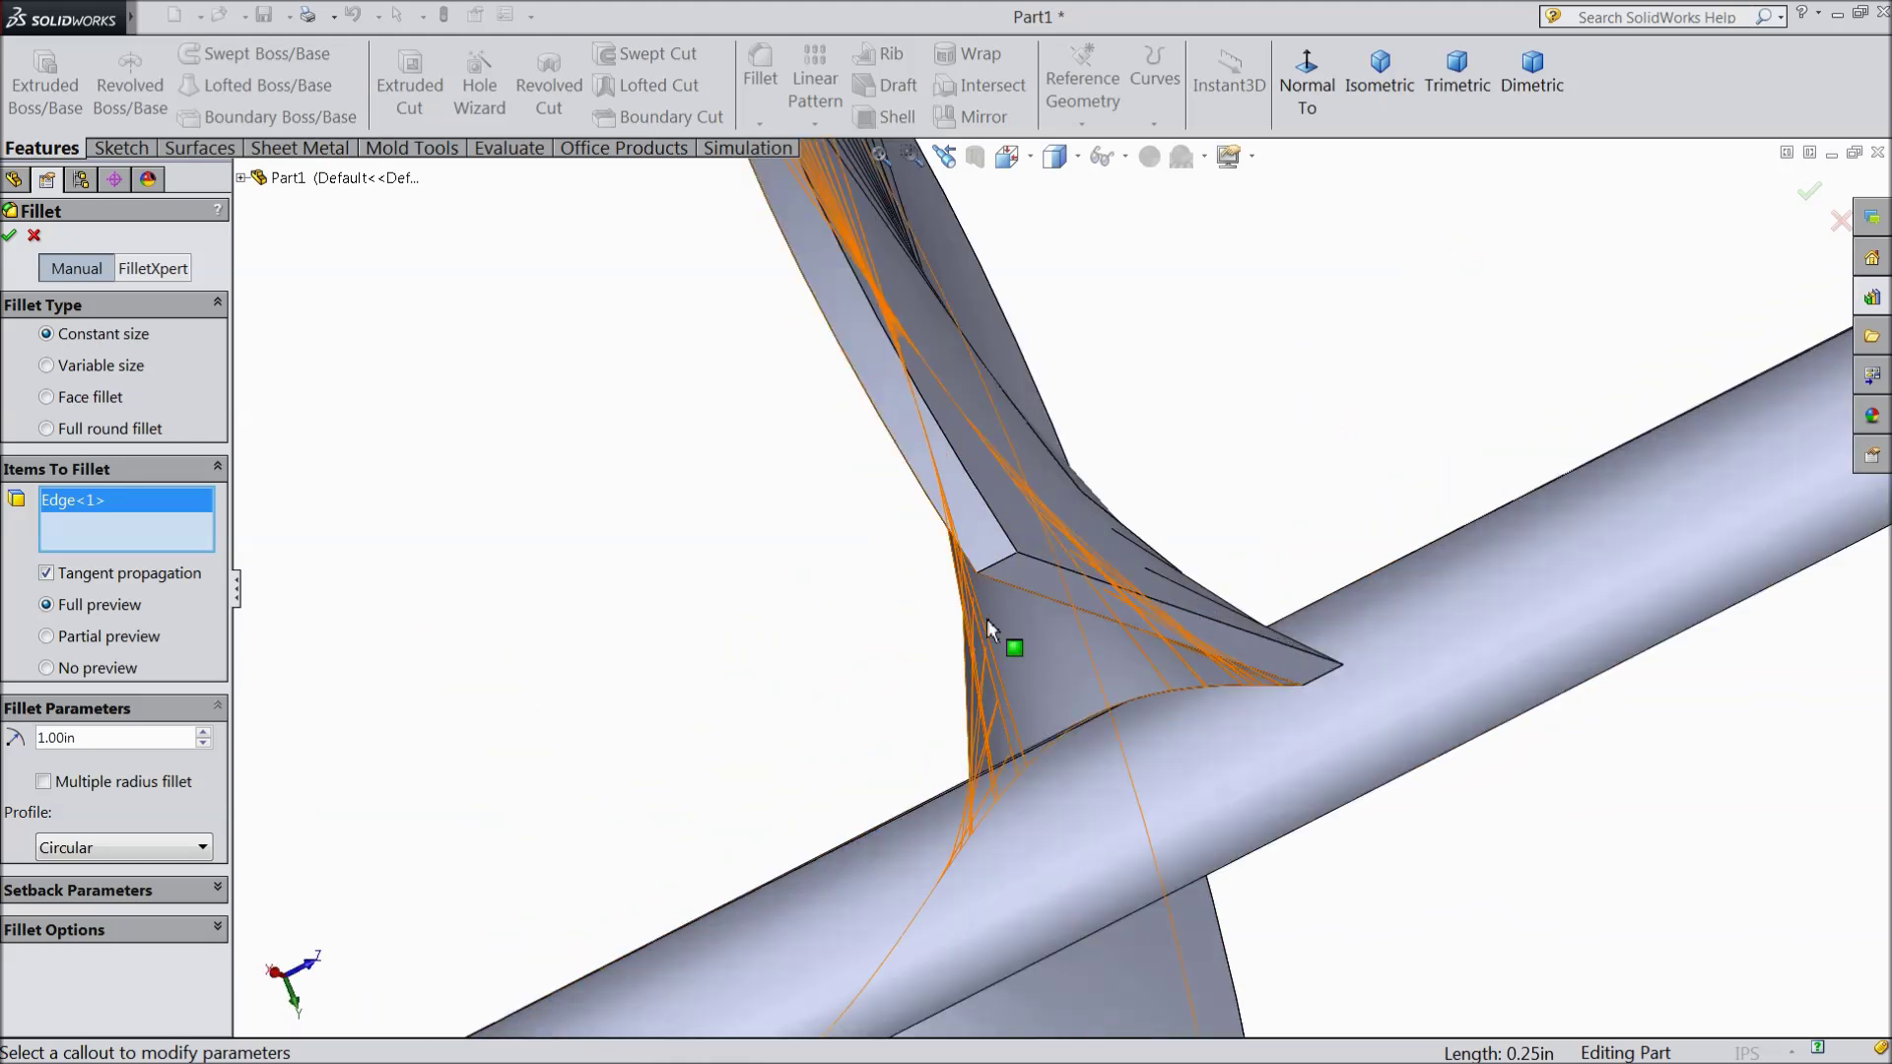
left_click(995, 568)
scroll(995, 569, "up", 8)
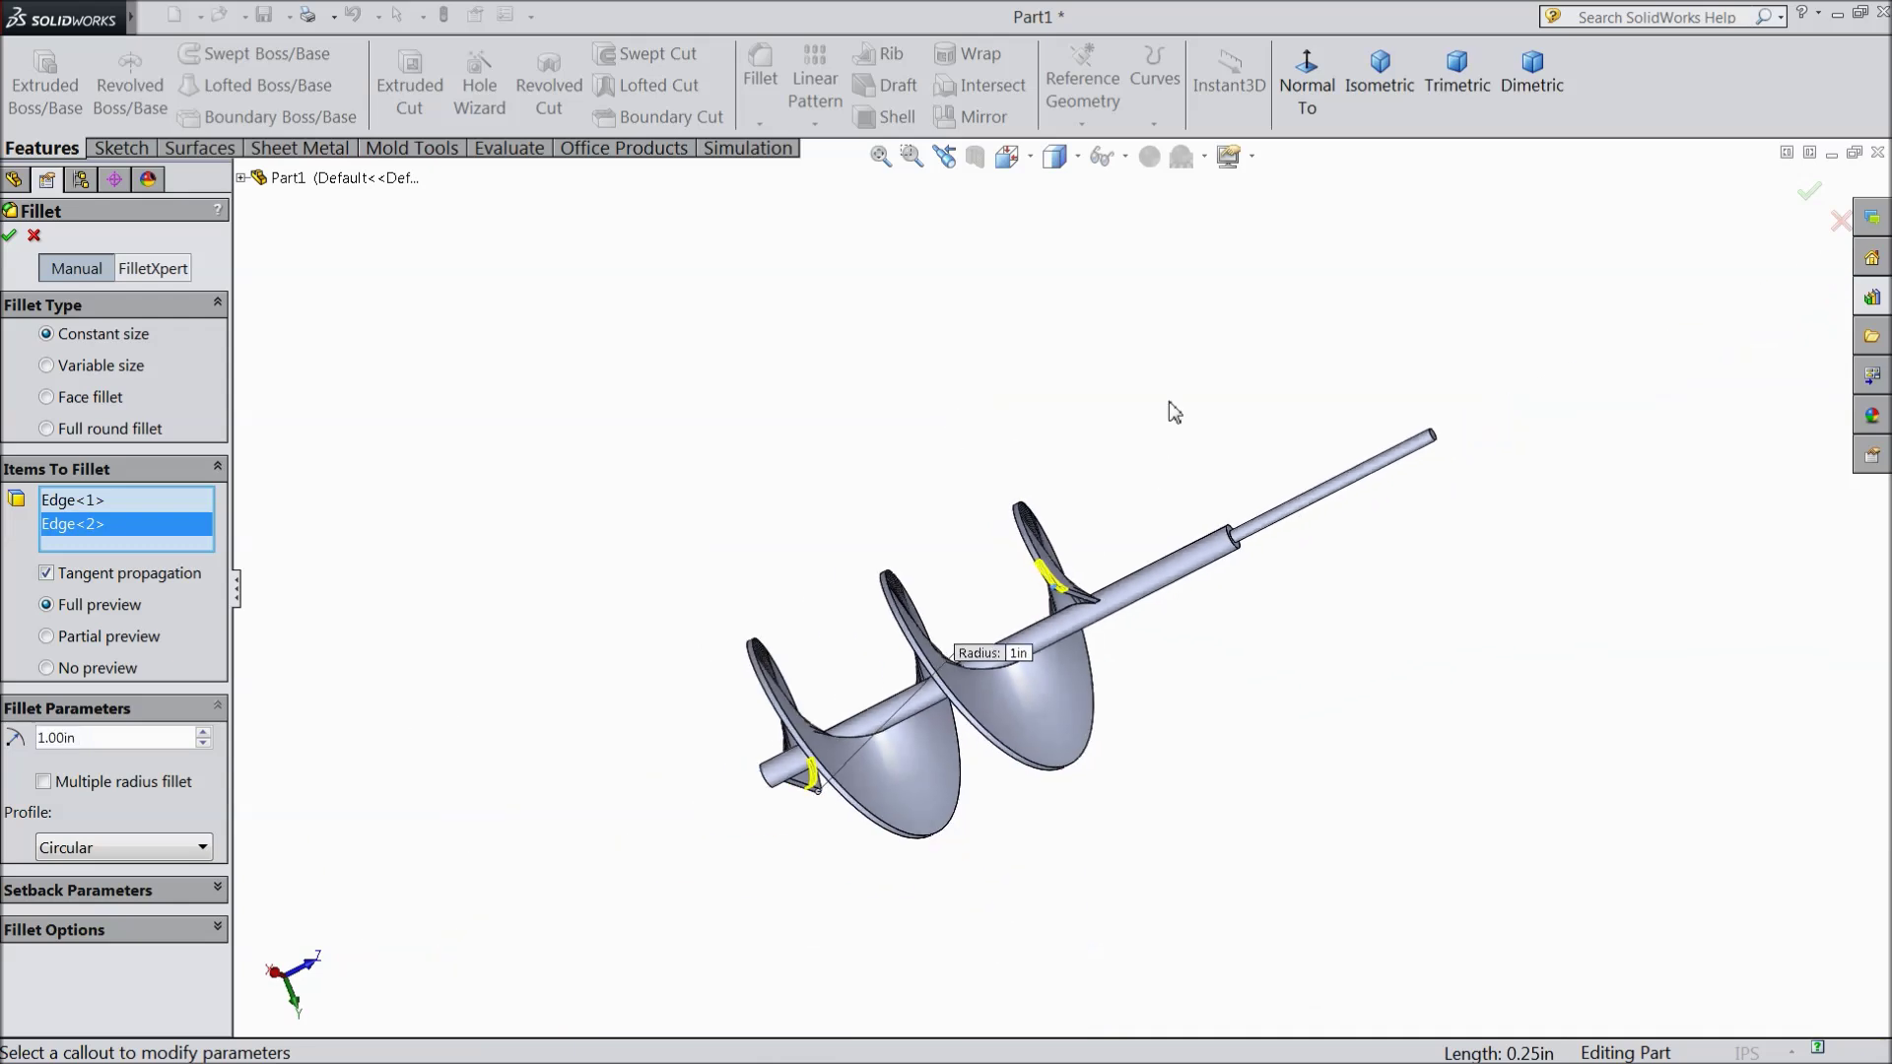
middle_click_drag(1173, 412, 1189, 477)
scroll(1189, 477, "down", 3)
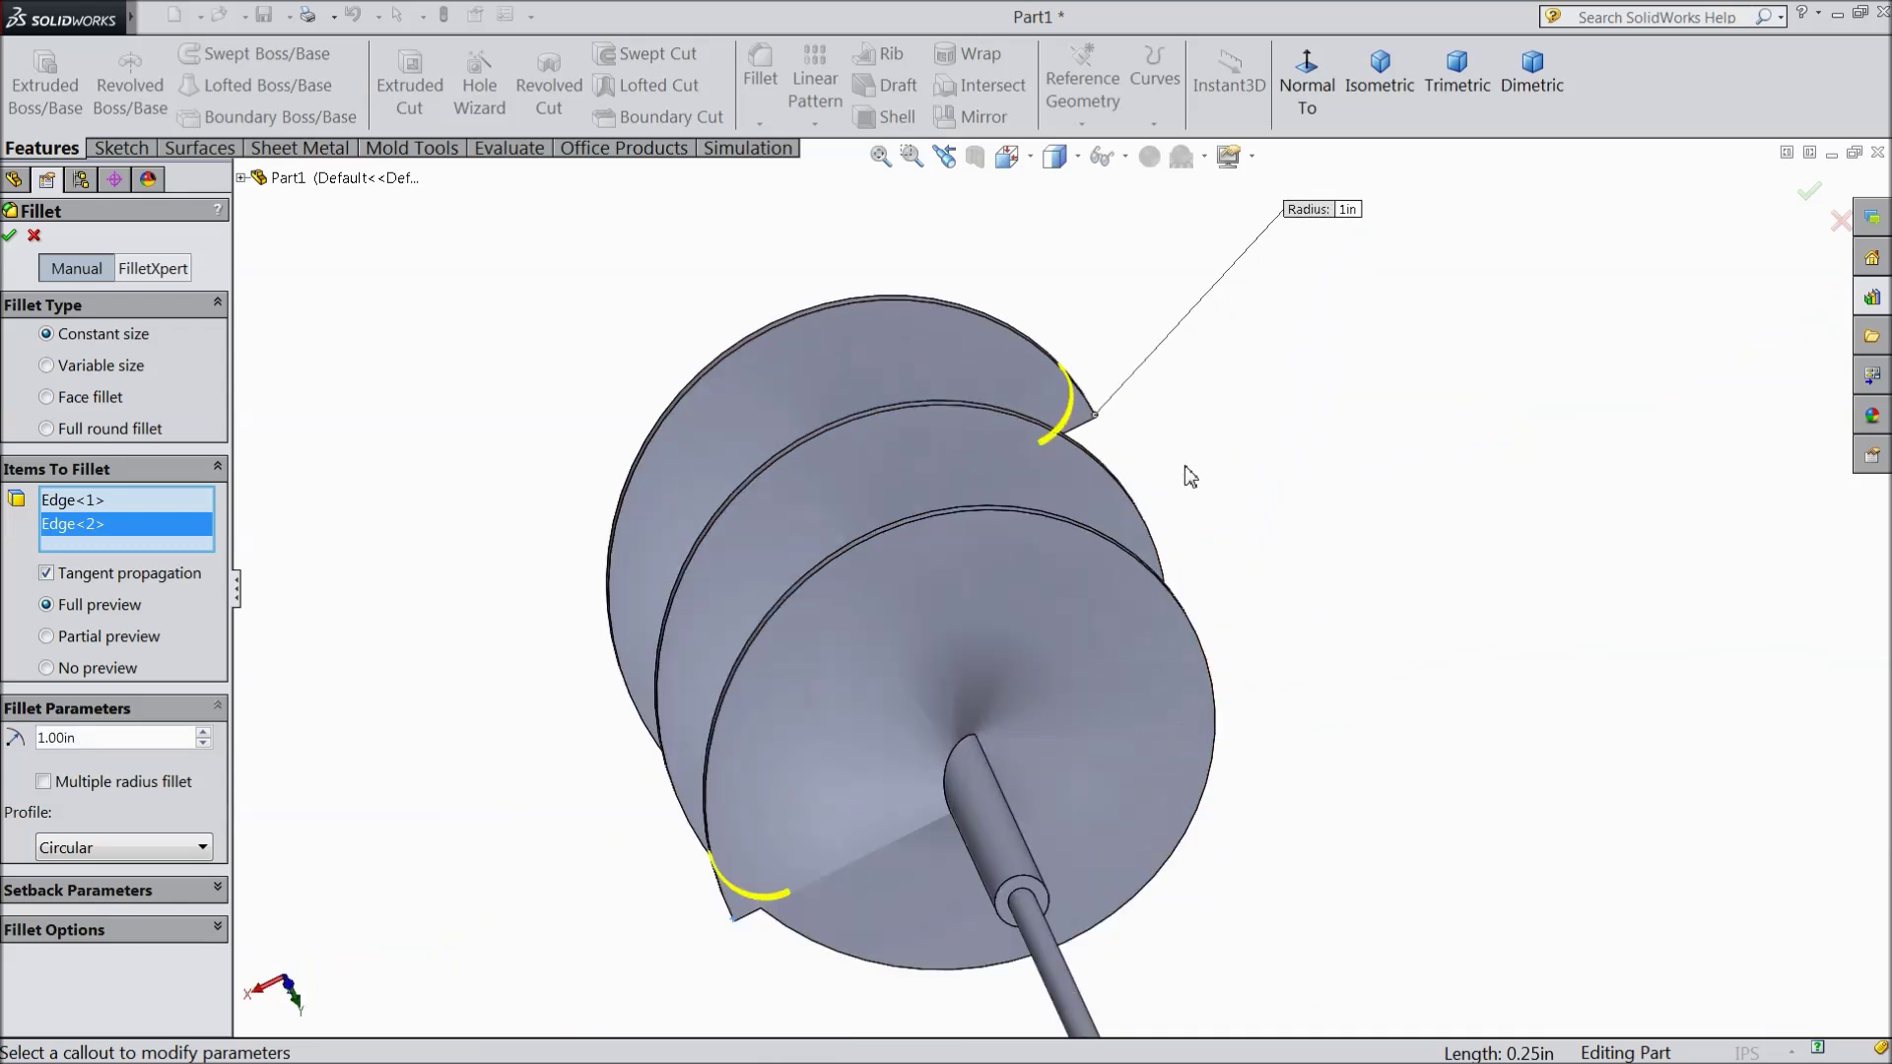
left_click(9, 238)
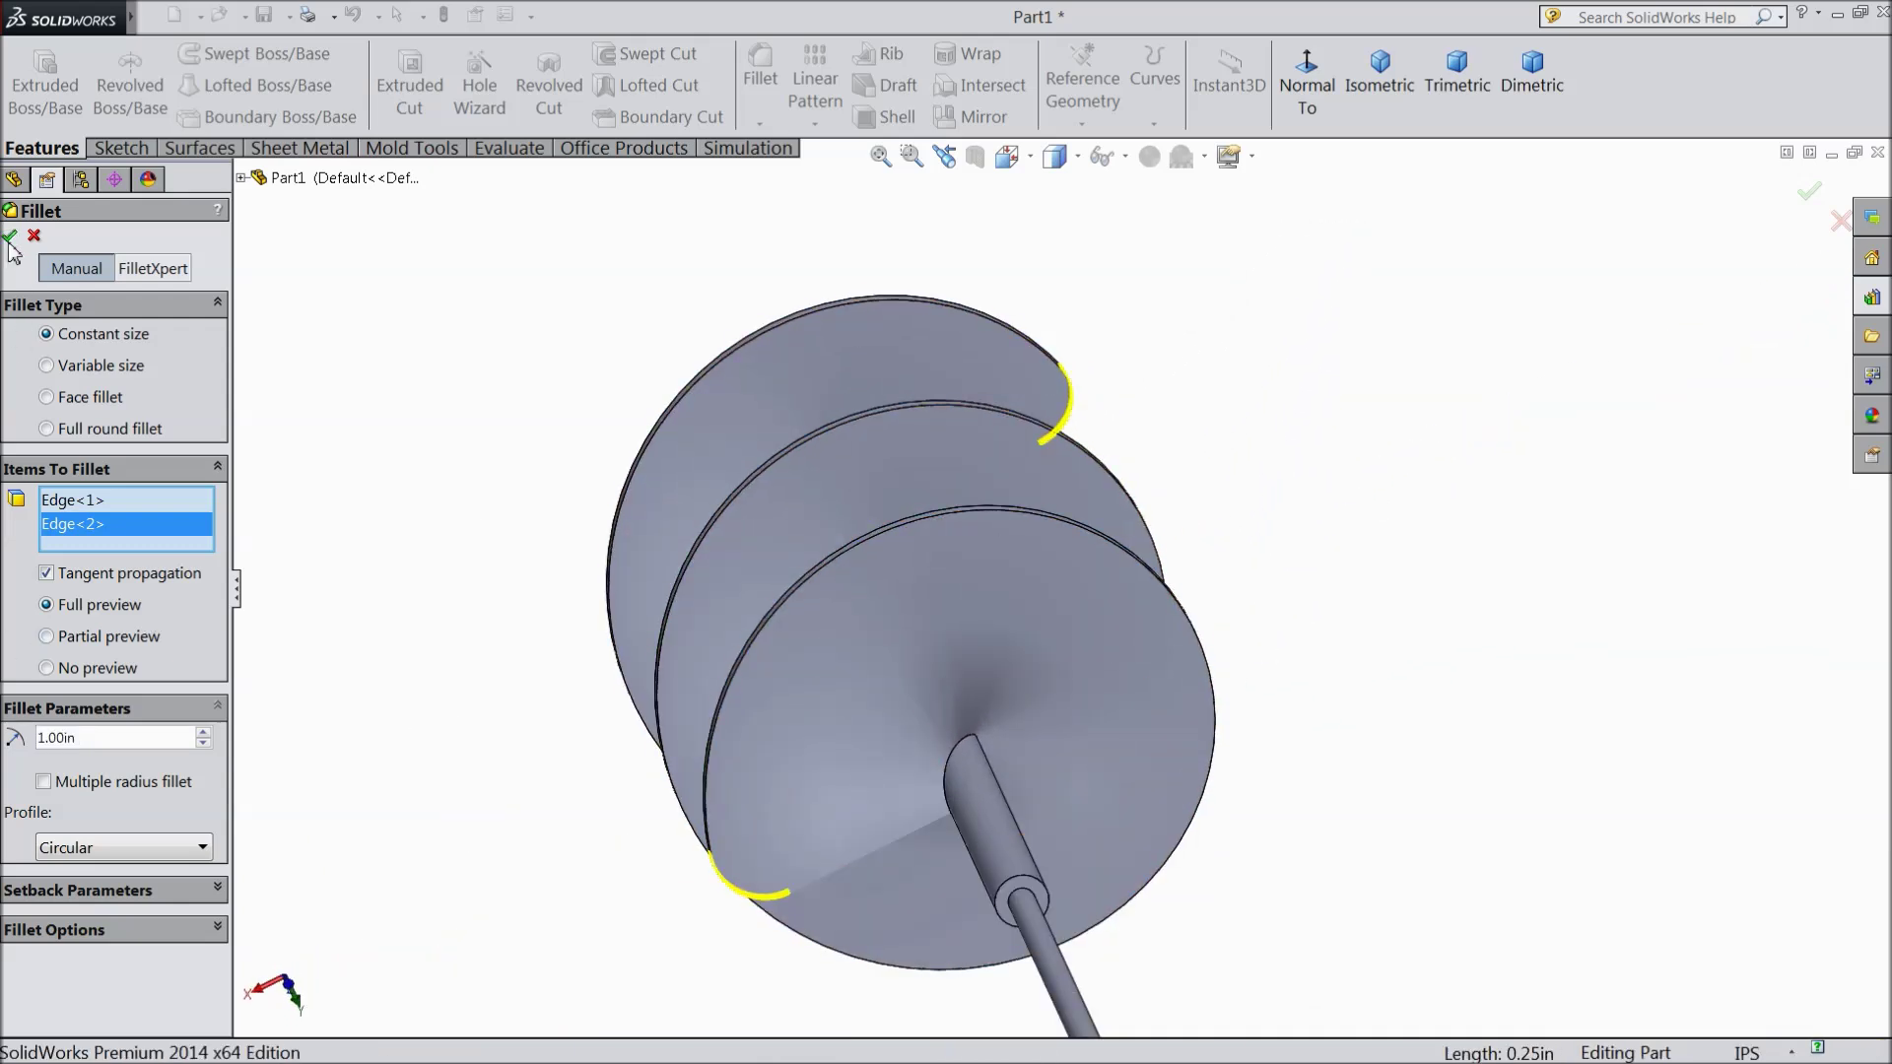
Orbit to review the finished auger and select the whole part
middle_click_drag(553, 485, 1197, 680)
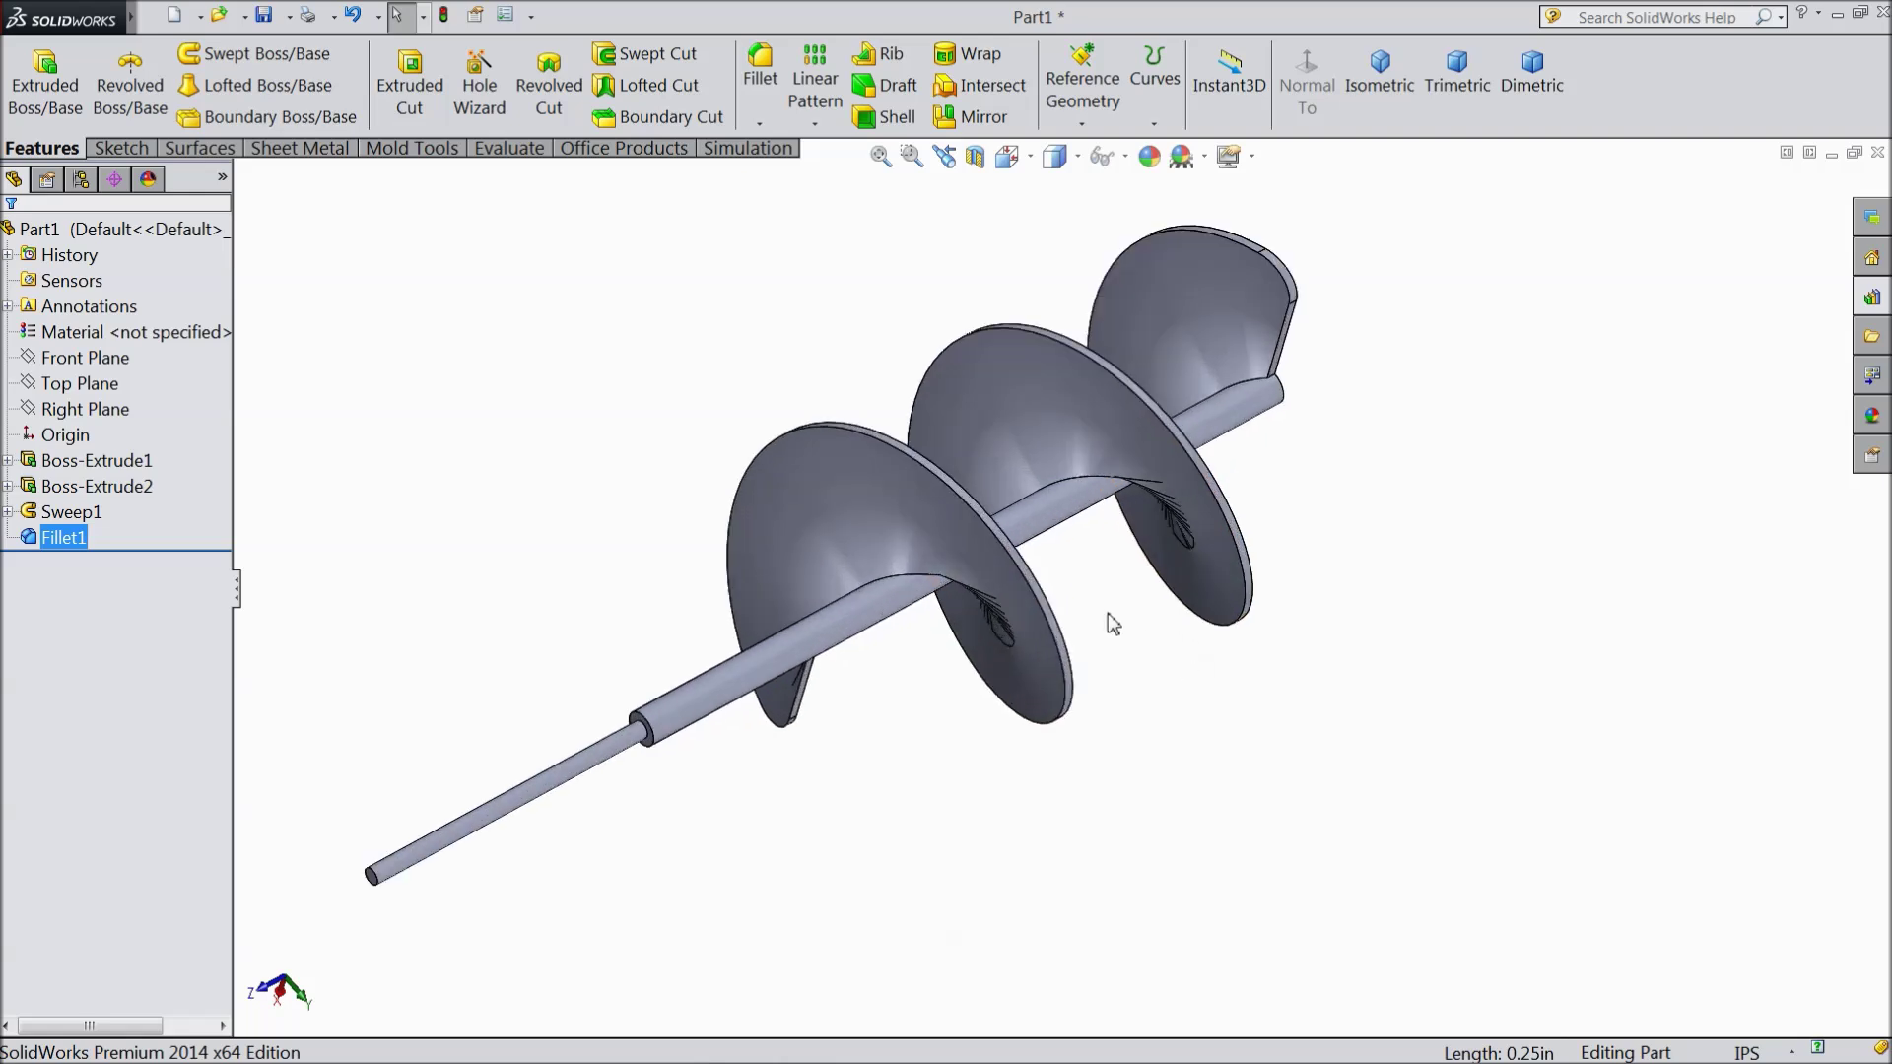
middle_click_drag(1339, 519, 908, 558)
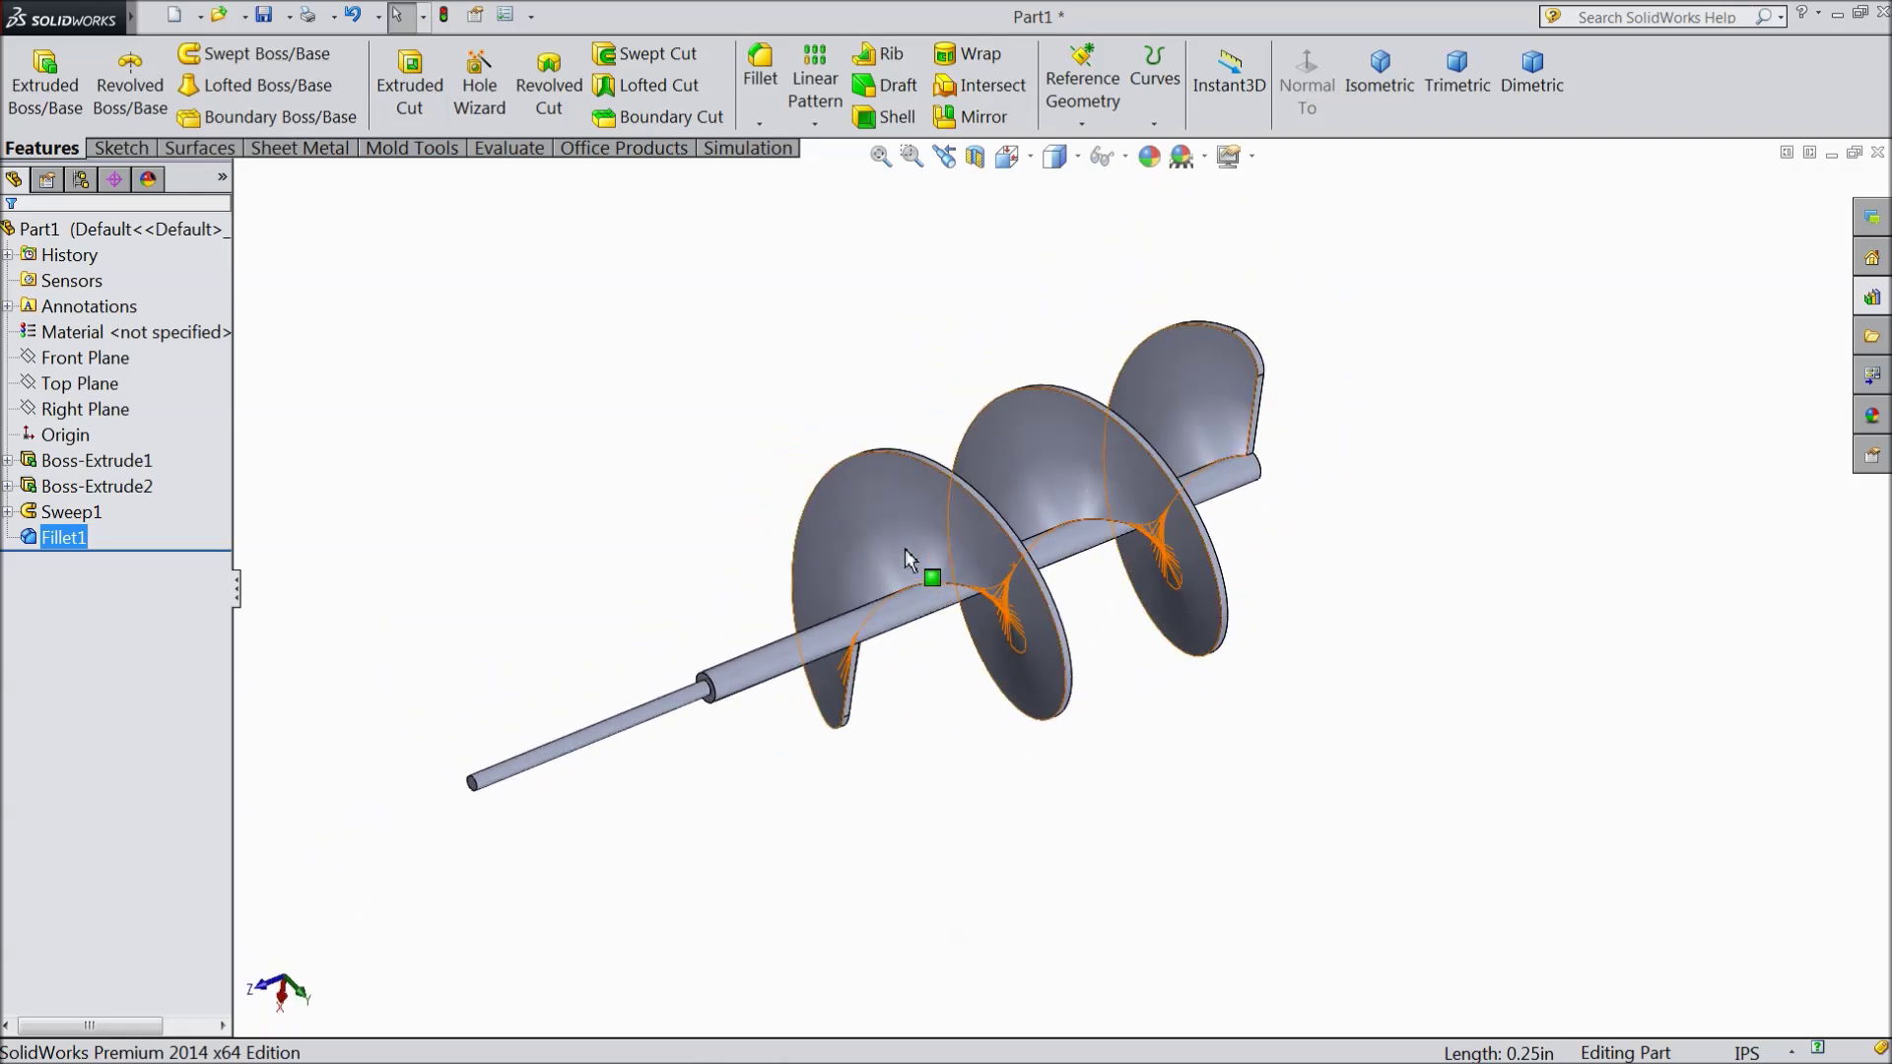
left_click(111, 228)
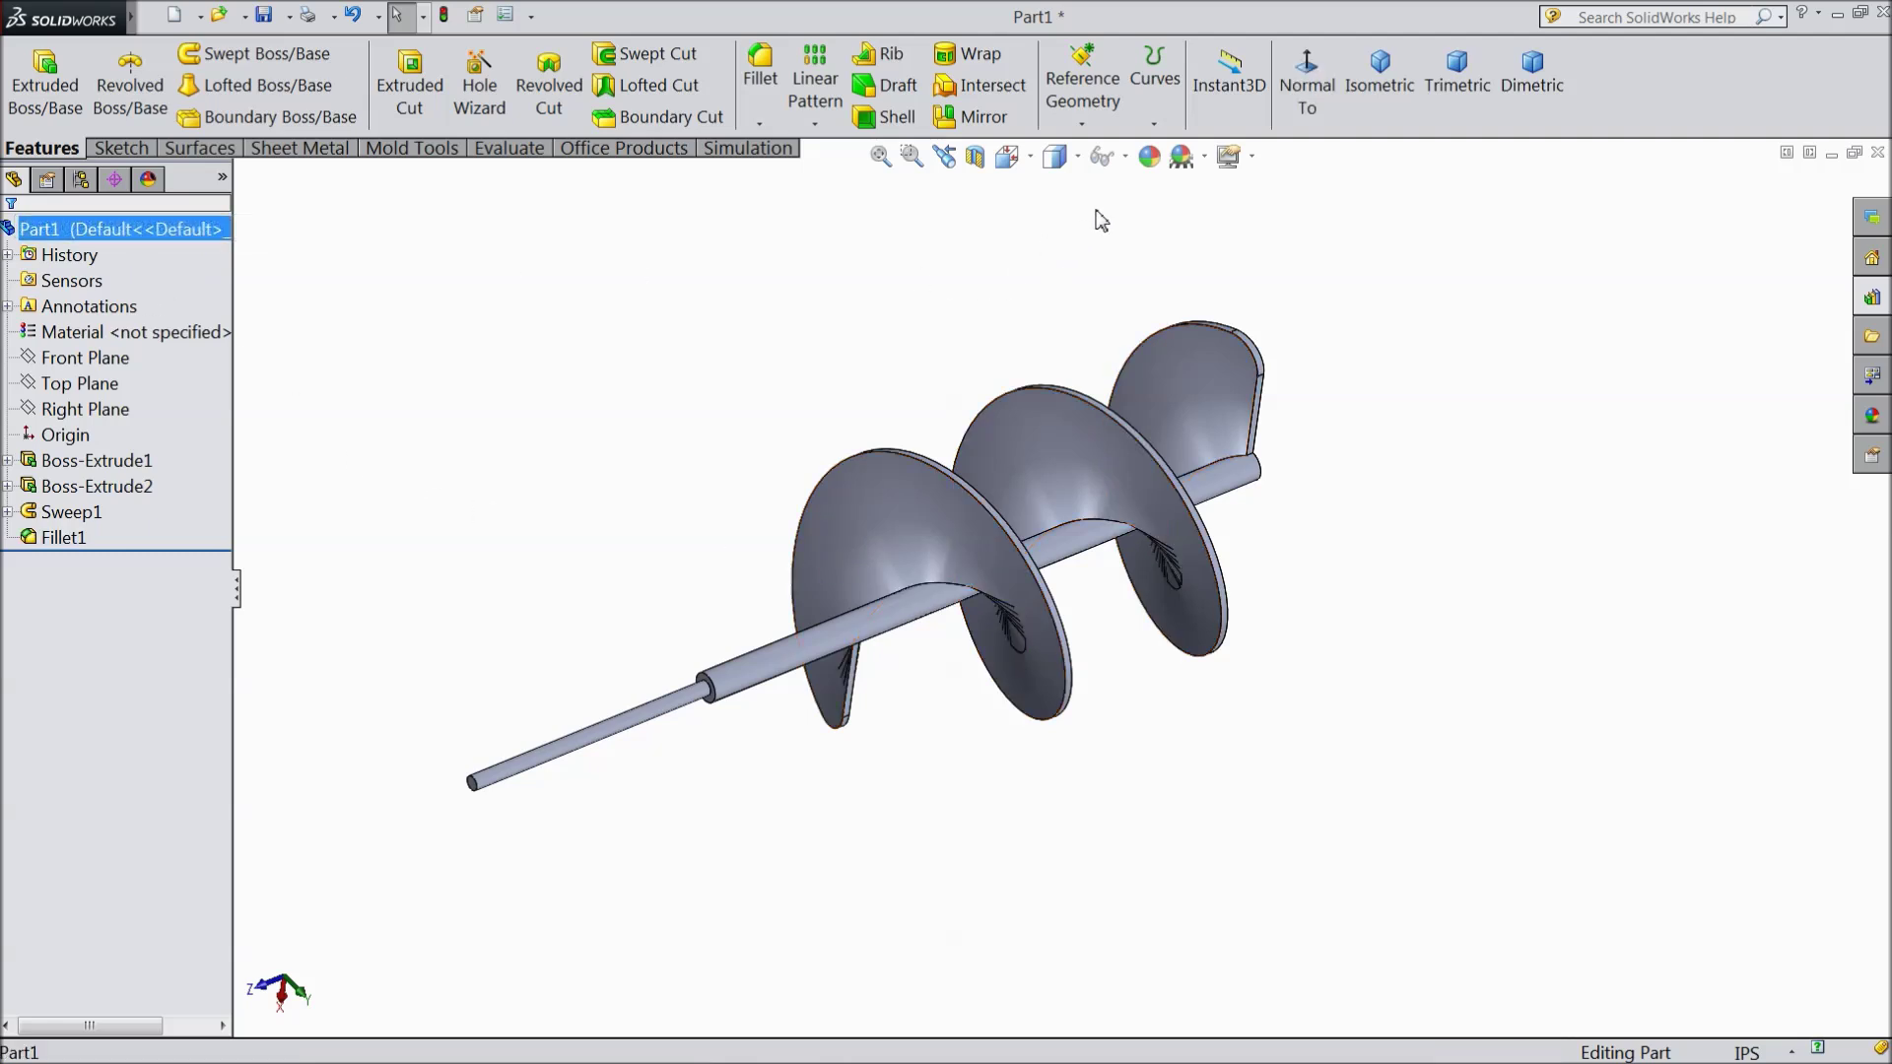
Open Edit Appearance for the whole Part1 auger
left_click(1150, 158)
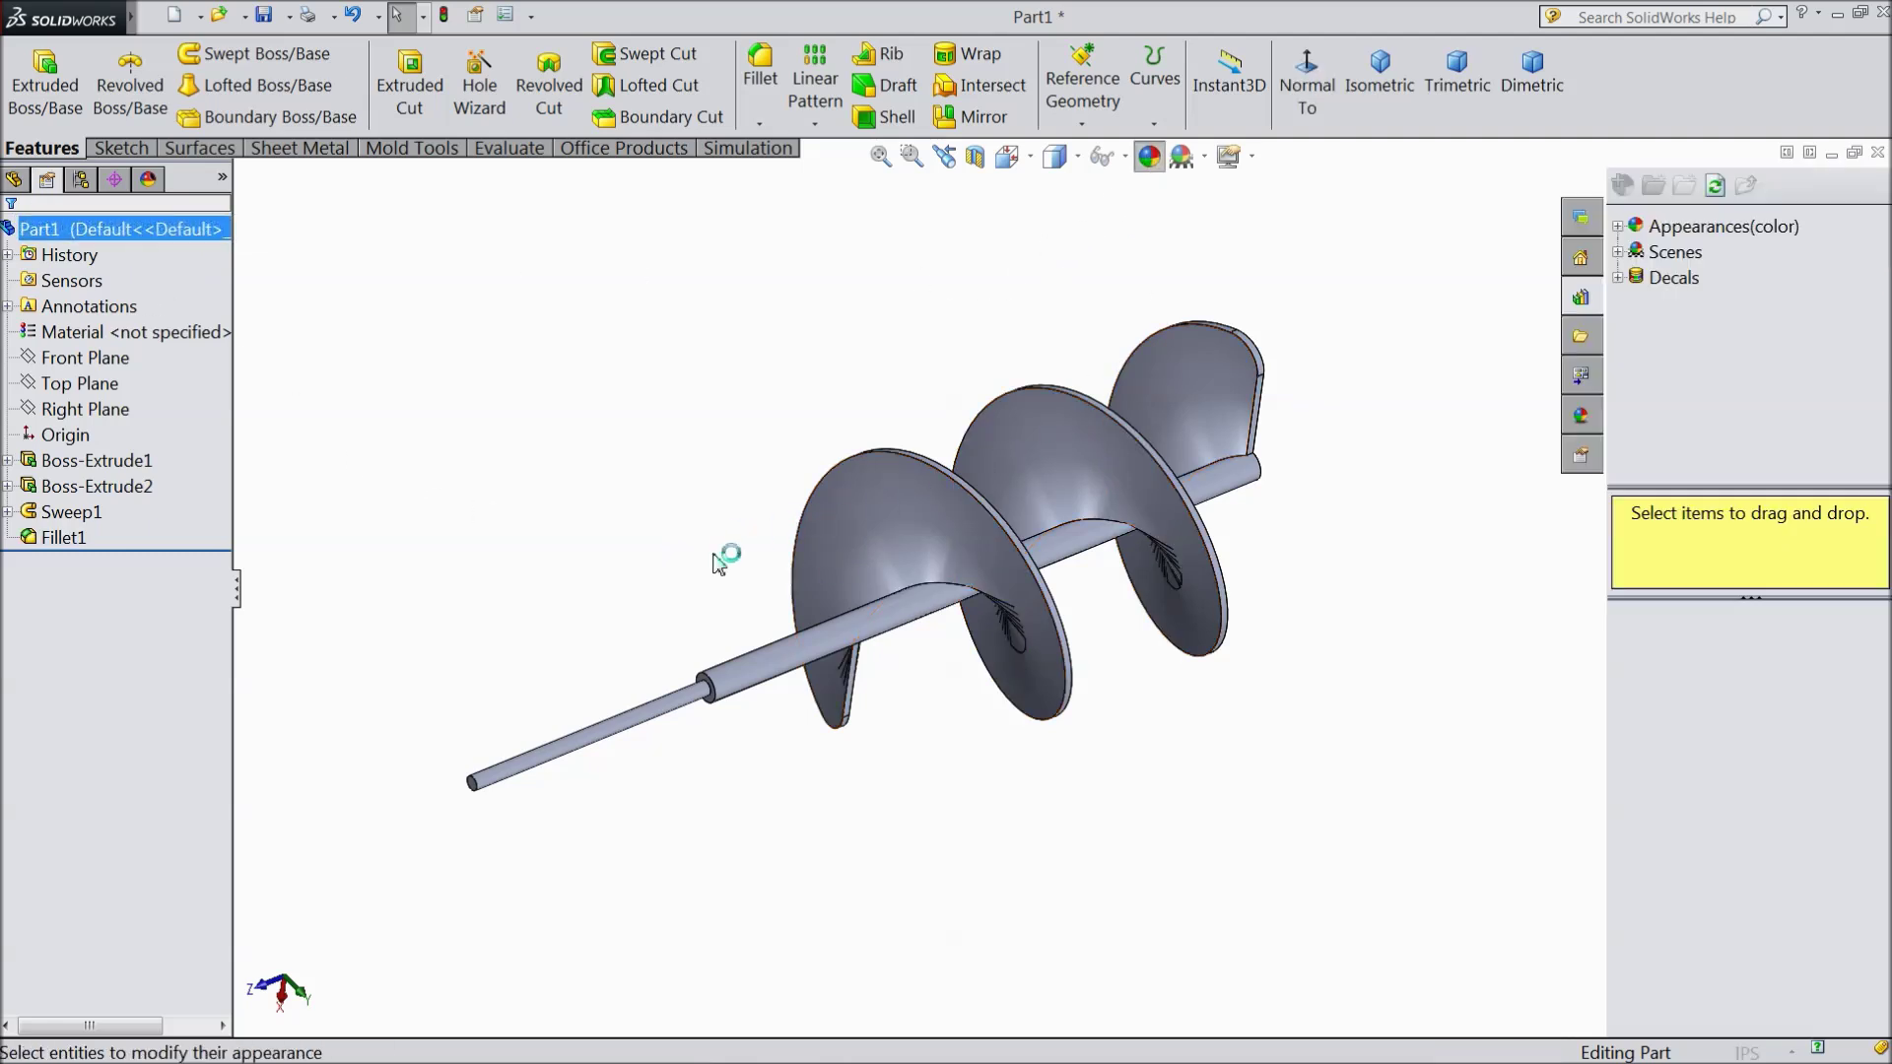